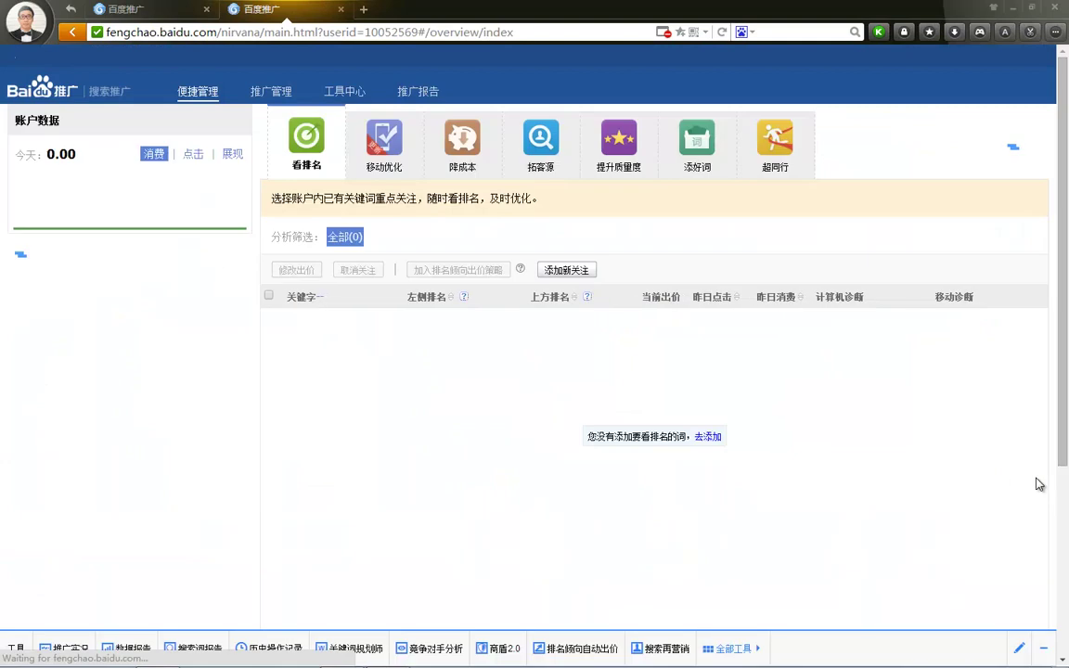
Open 推广报告 and look through the 分时分析, 左侧/上方排名分析, 地域报告 and 搜索词报告 reports.
{"action": "left_click", "coordinate": [417, 91]}
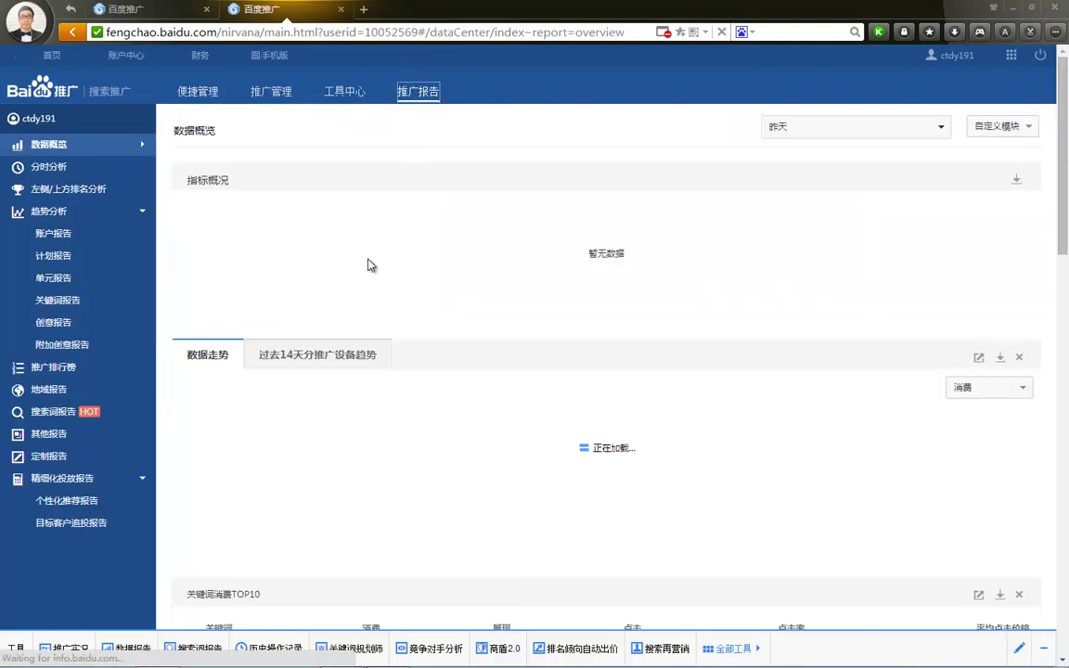
{"action": "left_click", "coordinate": [51, 166]}
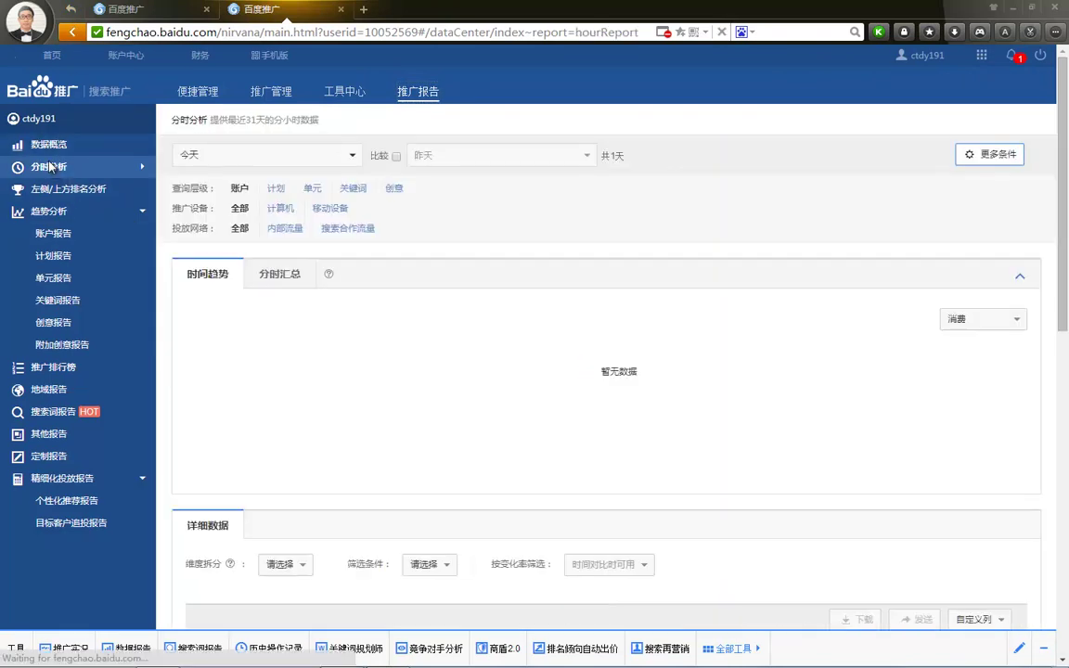
{"action": "left_click", "coordinate": [58, 191]}
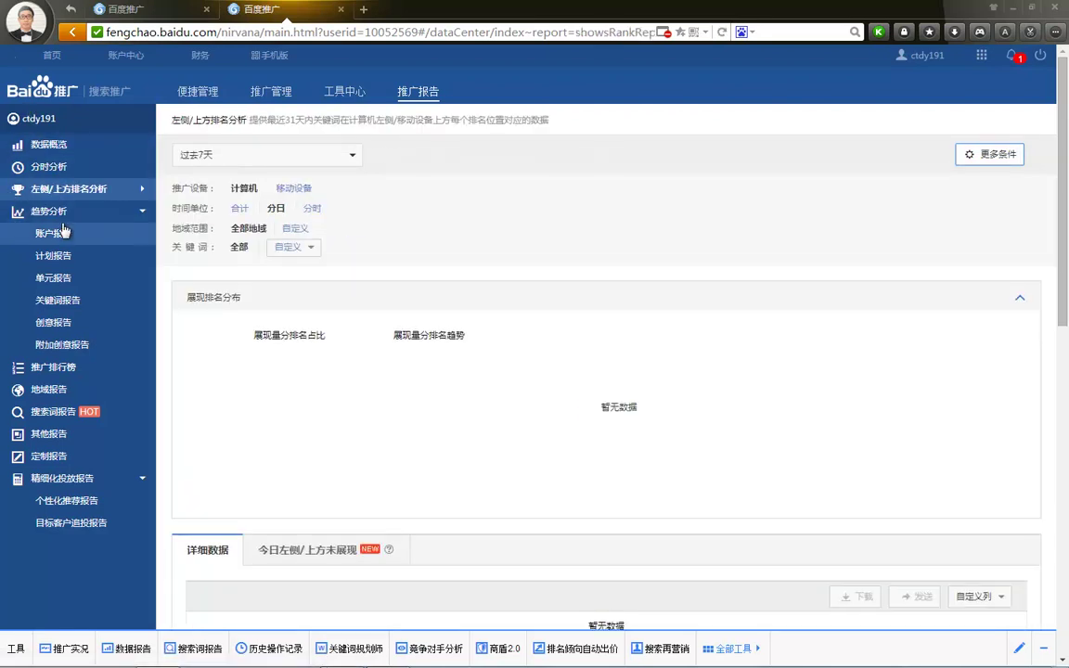
{"action": "left_click", "coordinate": [63, 218]}
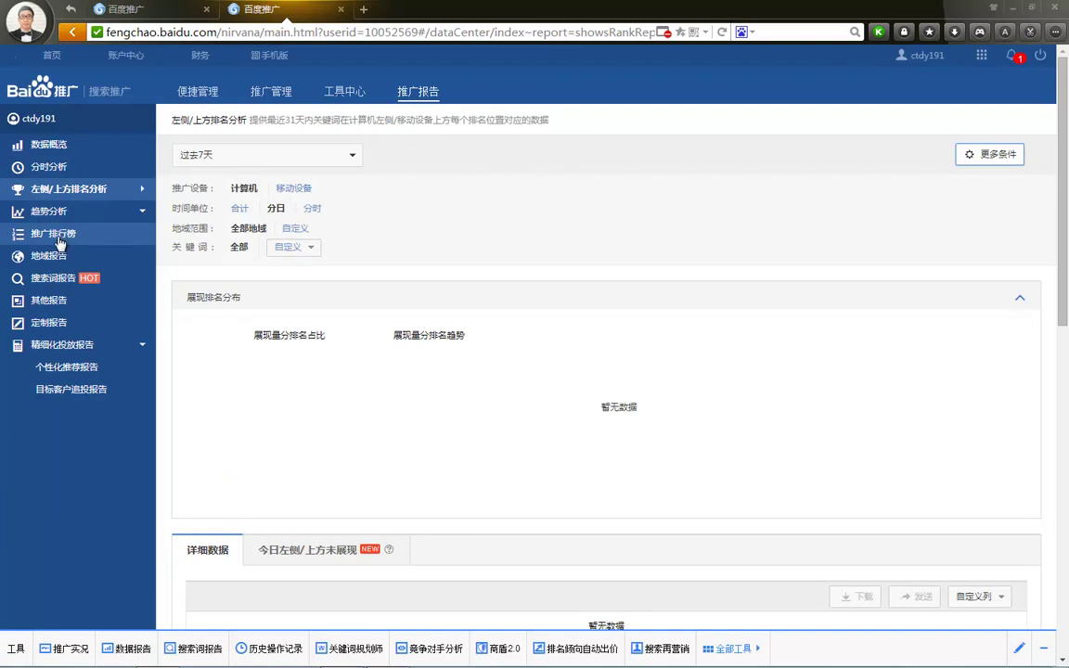
{"action": "left_click", "coordinate": [50, 259]}
{"action": "left_click", "coordinate": [51, 277]}
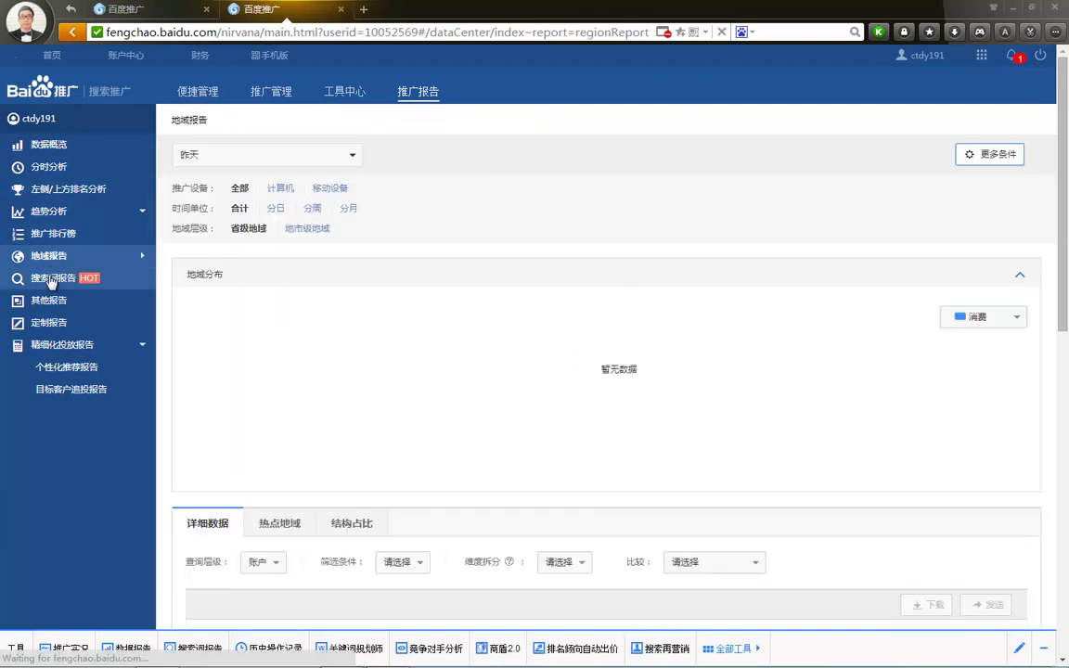
{"action": "left_click", "coordinate": [67, 343]}
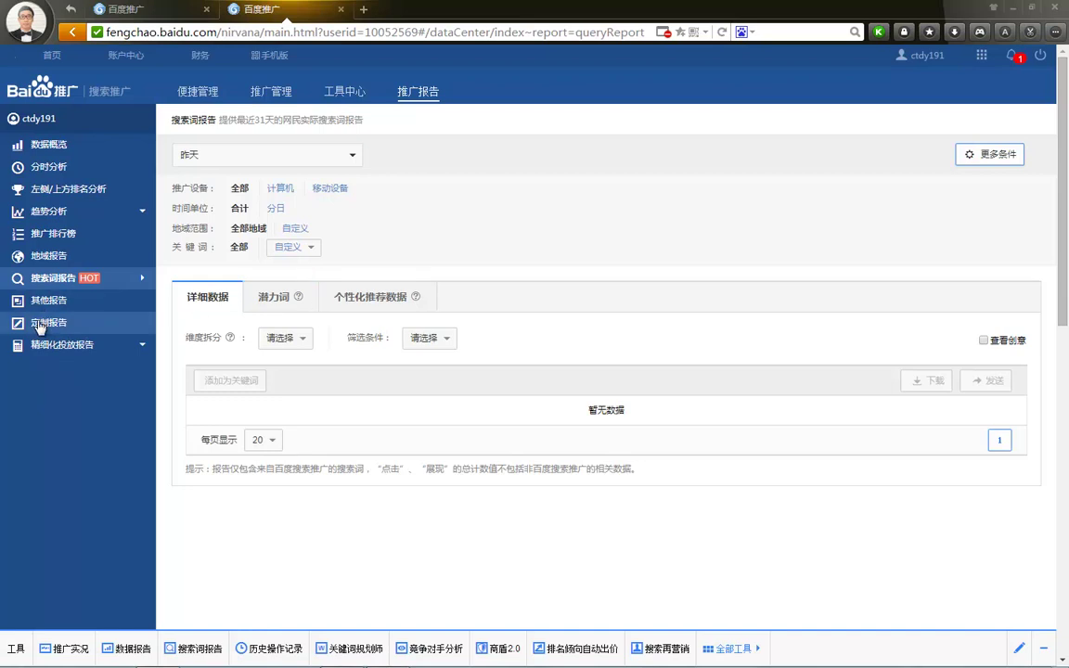
Open the 数据概览 report and examine the download and edit options of 指标概况 and 数据走势.
{"action": "left_click", "coordinate": [53, 147]}
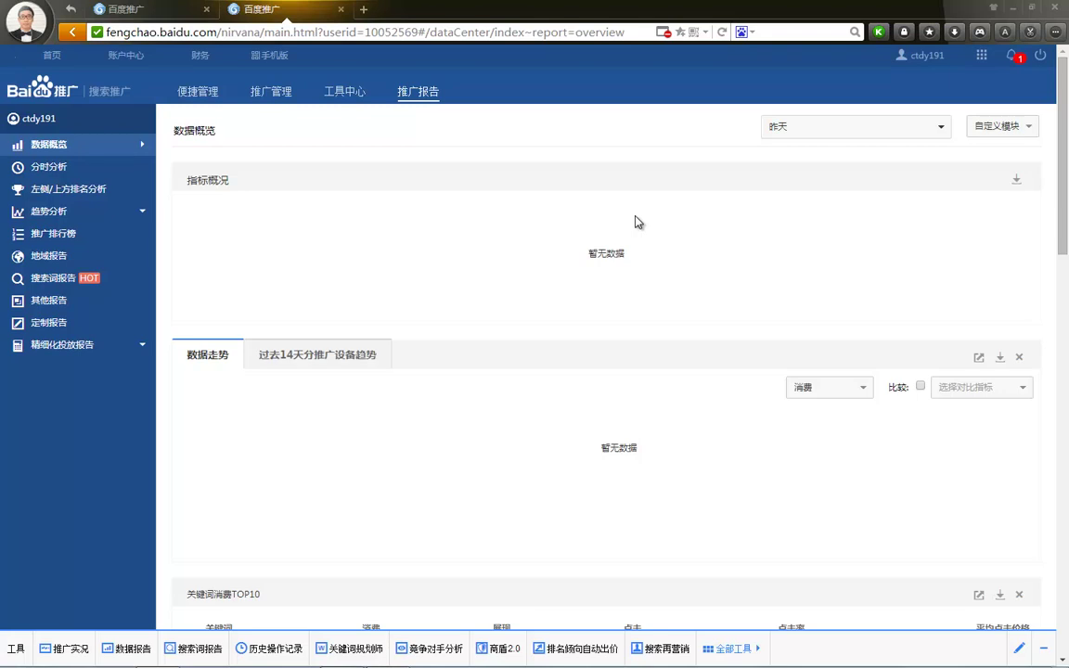
{"action": "mouse_move", "coordinate": [1010, 166]}
{"action": "left_mouse_down"}
{"action": "mouse_move", "coordinate": [1009, 185]}
{"action": "mouse_move", "coordinate": [1034, 169]}
{"action": "mouse_move", "coordinate": [1005, 159]}
{"action": "left_mouse_up"}
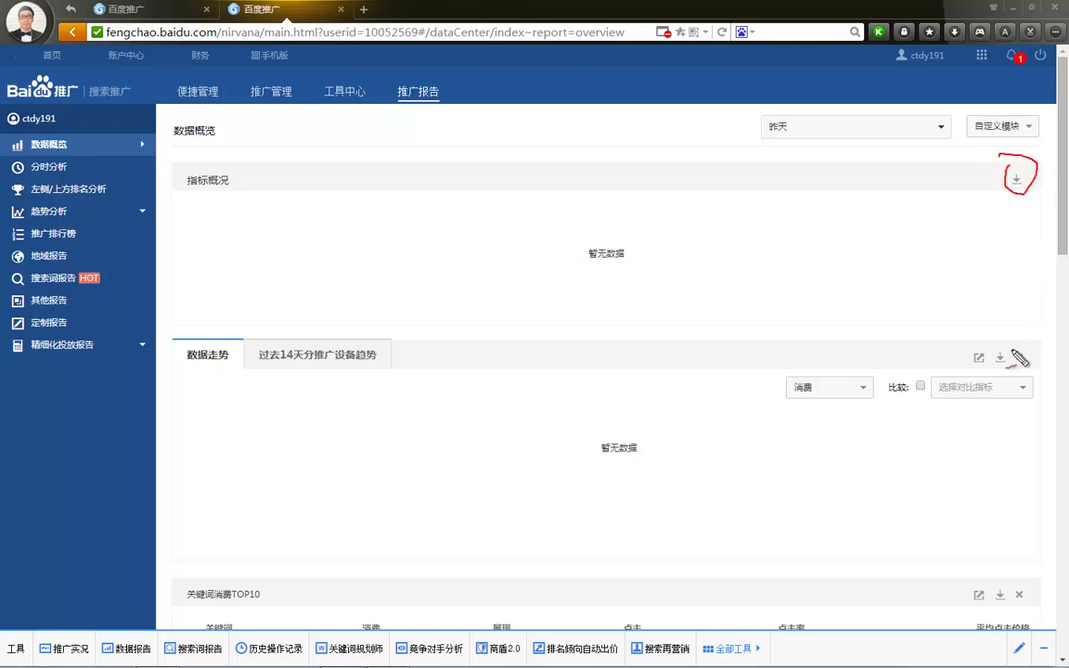
{"action": "mouse_move", "coordinate": [999, 353]}
{"action": "left_mouse_down"}
{"action": "mouse_move", "coordinate": [1015, 359]}
{"action": "mouse_move", "coordinate": [990, 358]}
{"action": "left_mouse_up"}
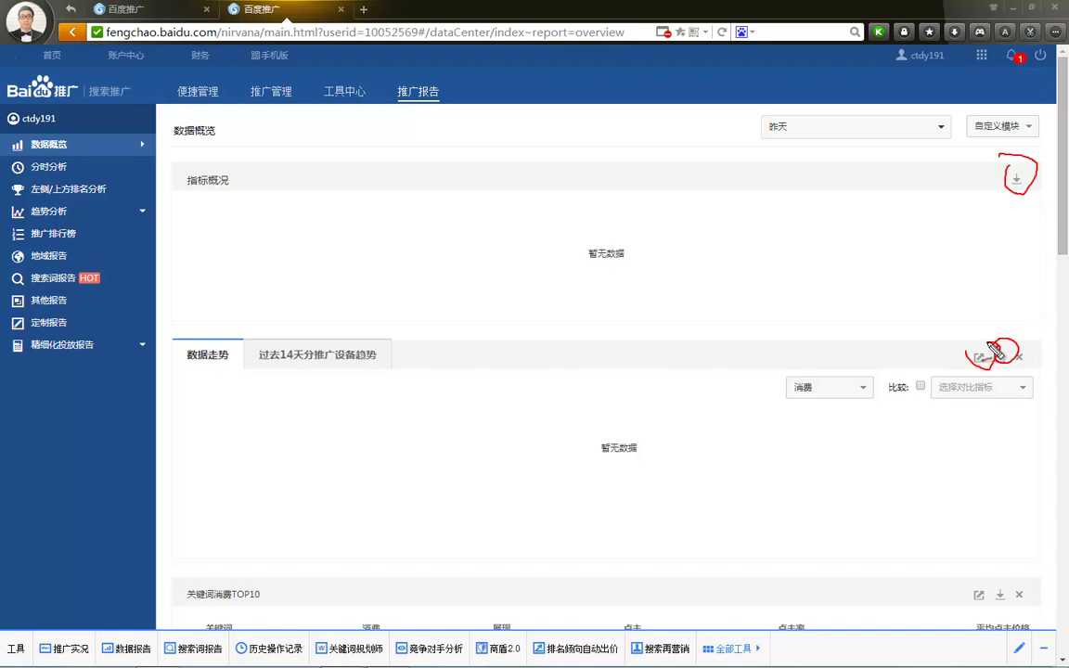
{"action": "key", "text": "Escape"}
View 分时分析, and set the detailed data of 左侧/上方排名分析 to 50 rows per page.
{"action": "left_click", "coordinate": [47, 167]}
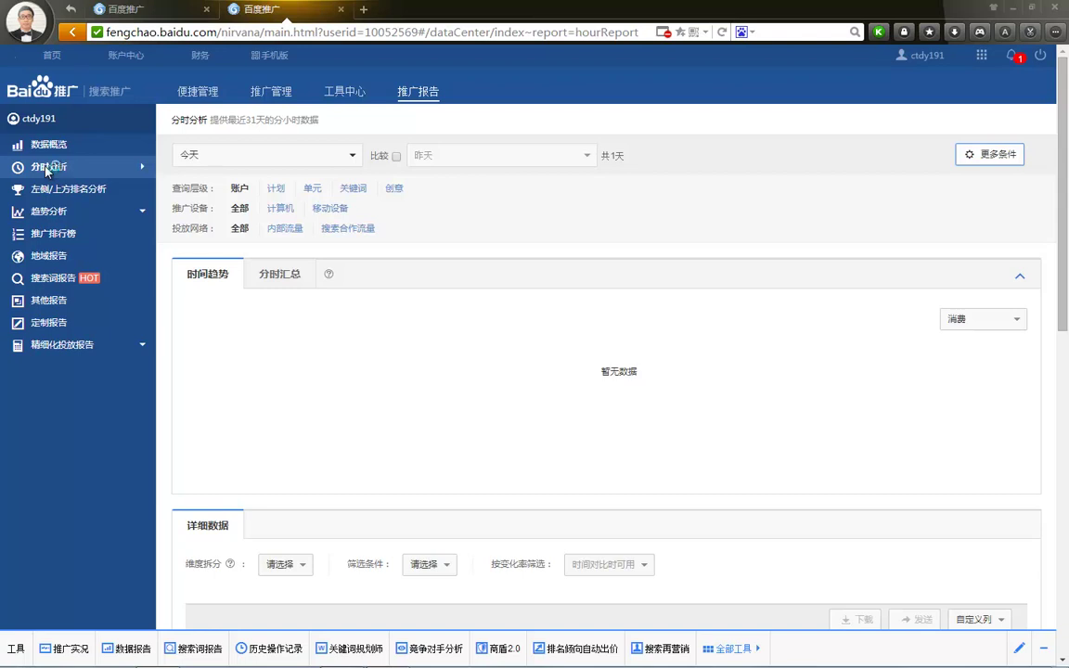
{"action": "left_click", "coordinate": [51, 190]}
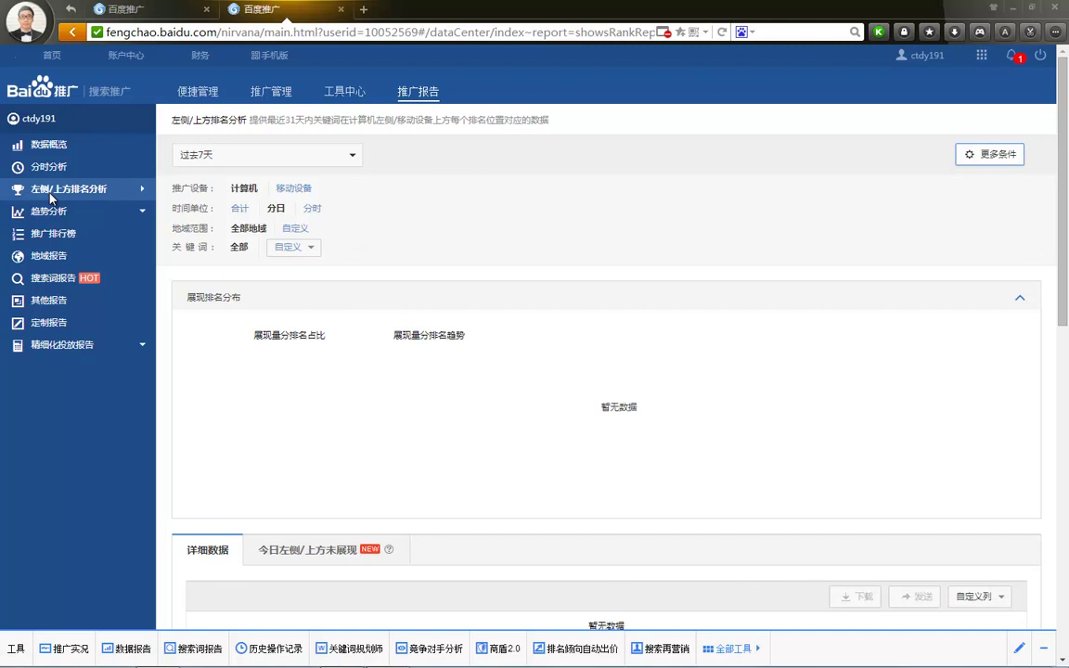
{"action": "scroll", "coordinate": [329, 304], "scroll_direction": "down", "scroll_amount": 3}
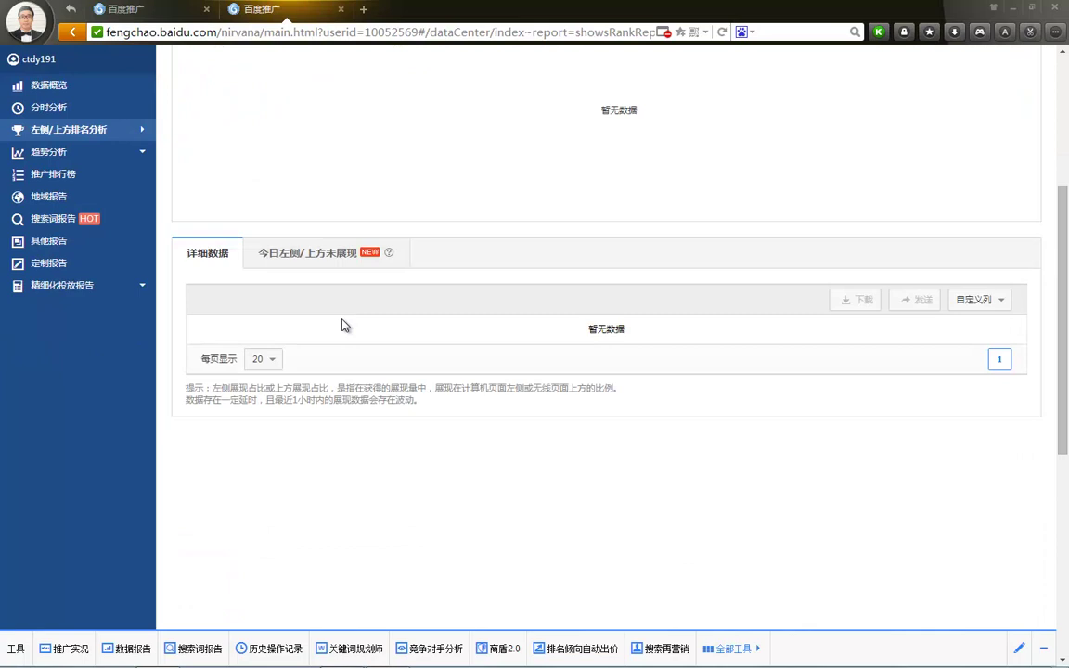
{"action": "left_click", "coordinate": [261, 361]}
{"action": "left_click", "coordinate": [262, 422]}
Expand the 趋势分析 report group and open 搜索词报告.
{"action": "left_click", "coordinate": [51, 154]}
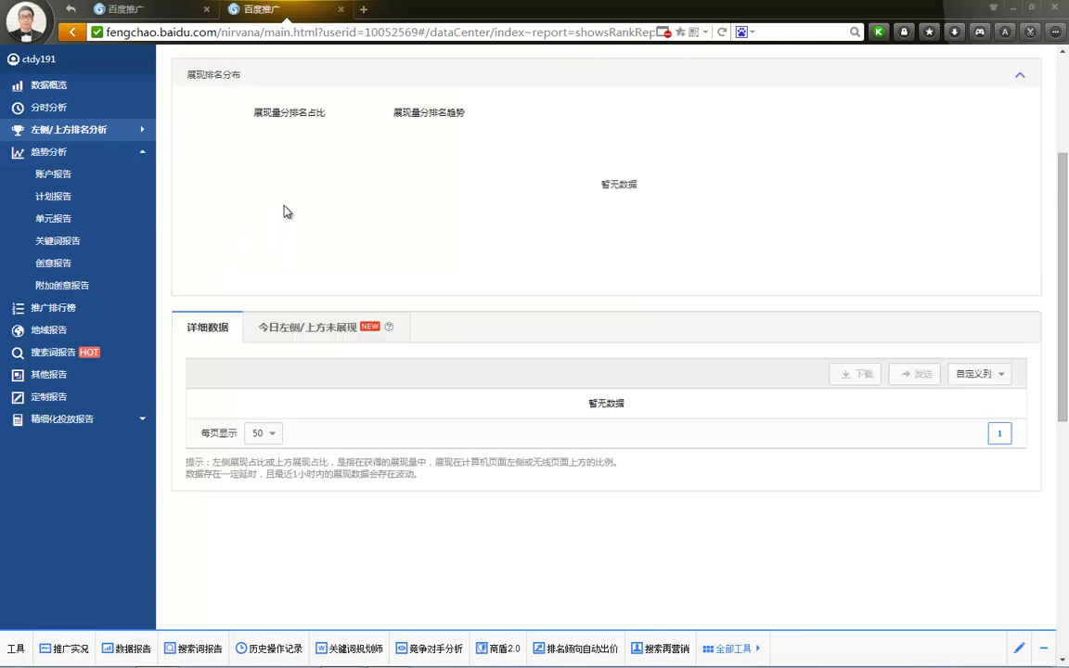
{"action": "scroll", "coordinate": [286, 209], "scroll_direction": "up", "scroll_amount": 3}
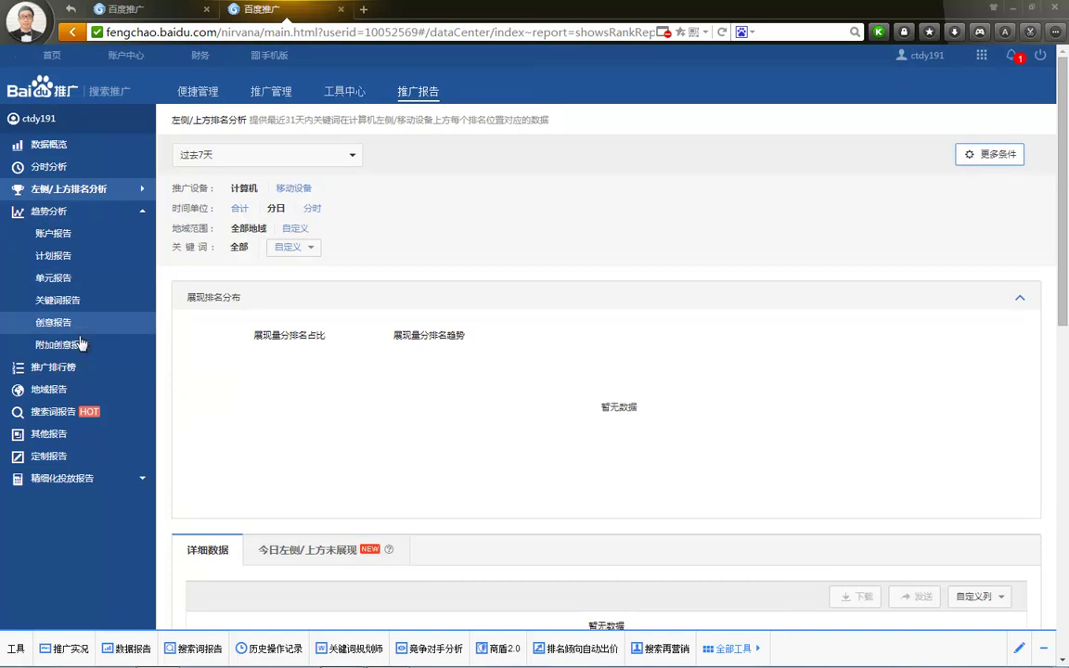
{"action": "left_click", "coordinate": [53, 411]}
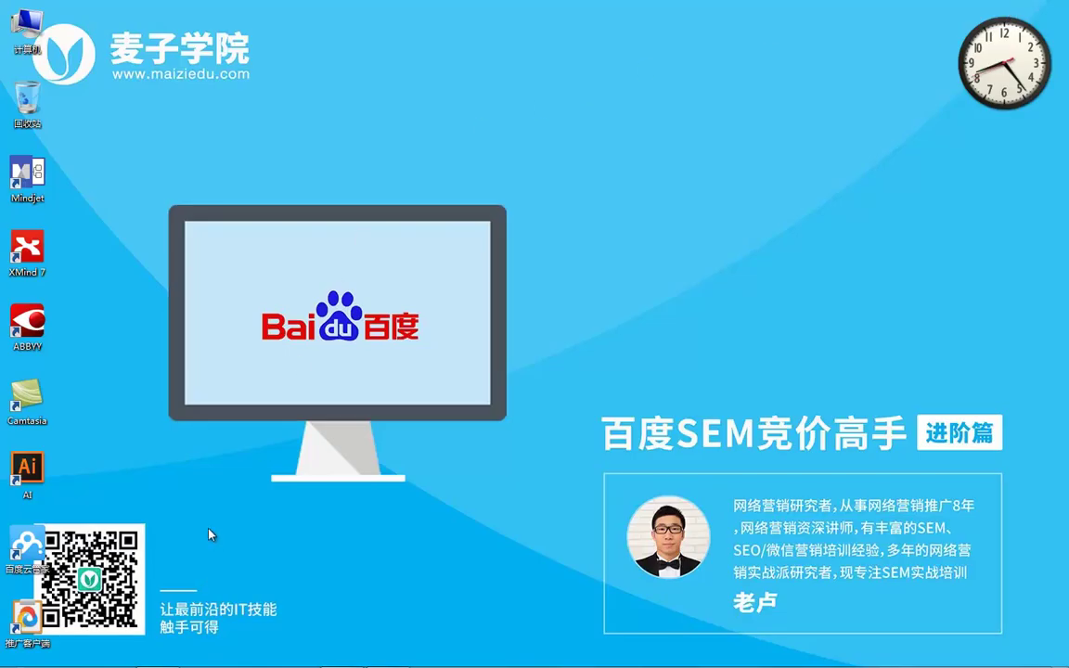
Switch back to the browser, enter 搜索推广 from the 百度推广 home page and dismiss the notification popup.
{"action": "mouse_move", "coordinate": [158, 654]}
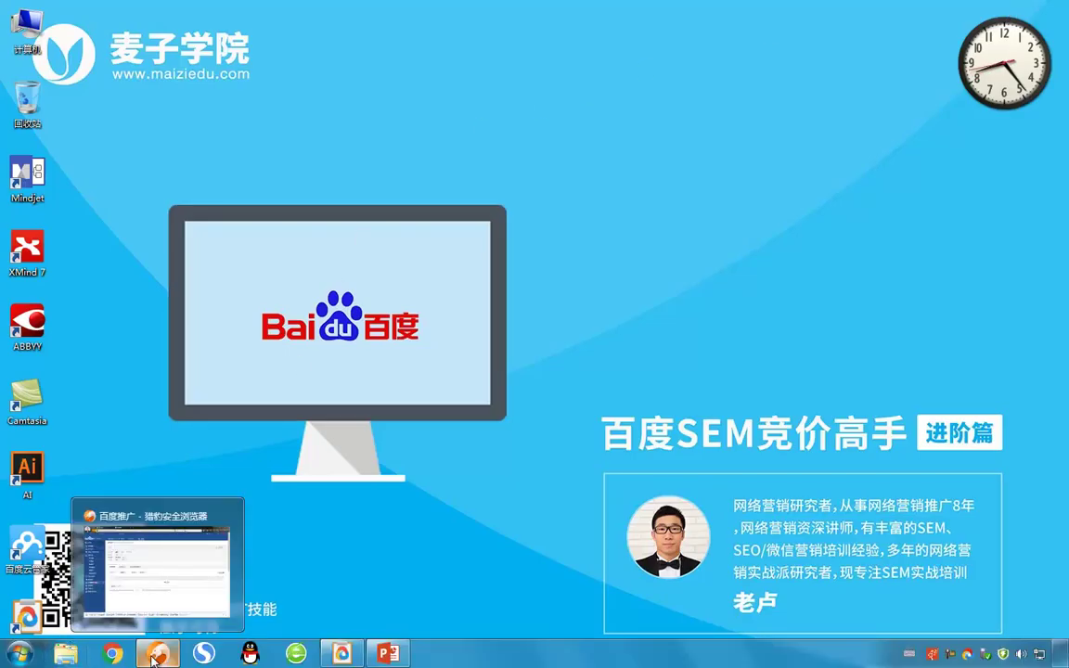
{"action": "left_click", "coordinate": [216, 585]}
{"action": "key", "text": "ctrl+Tab"}
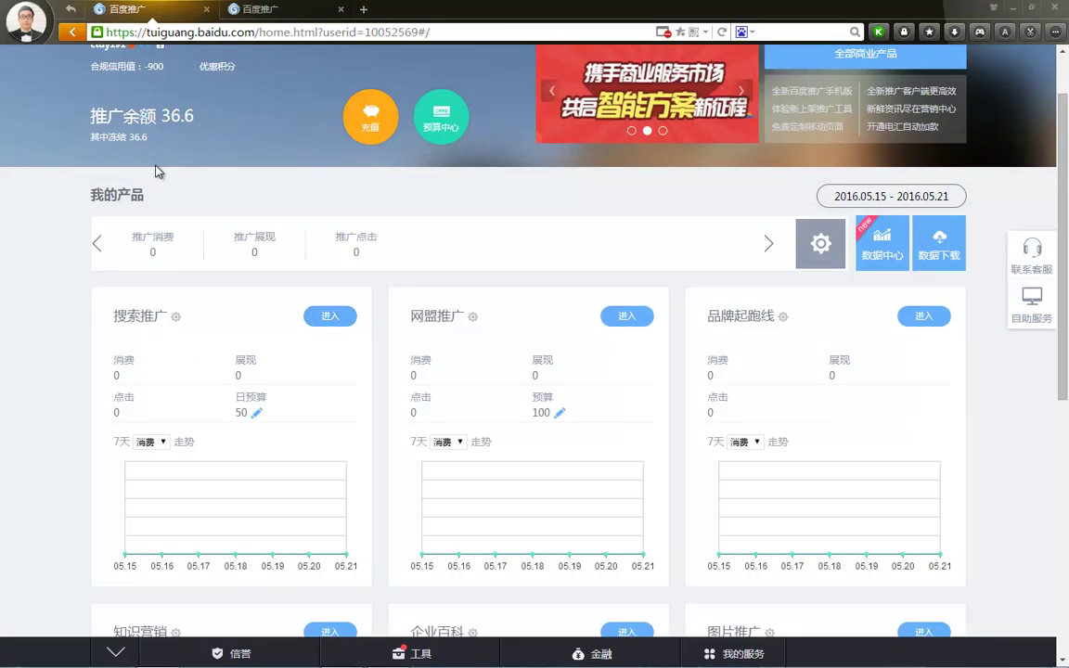
{"action": "left_click", "coordinate": [316, 317]}
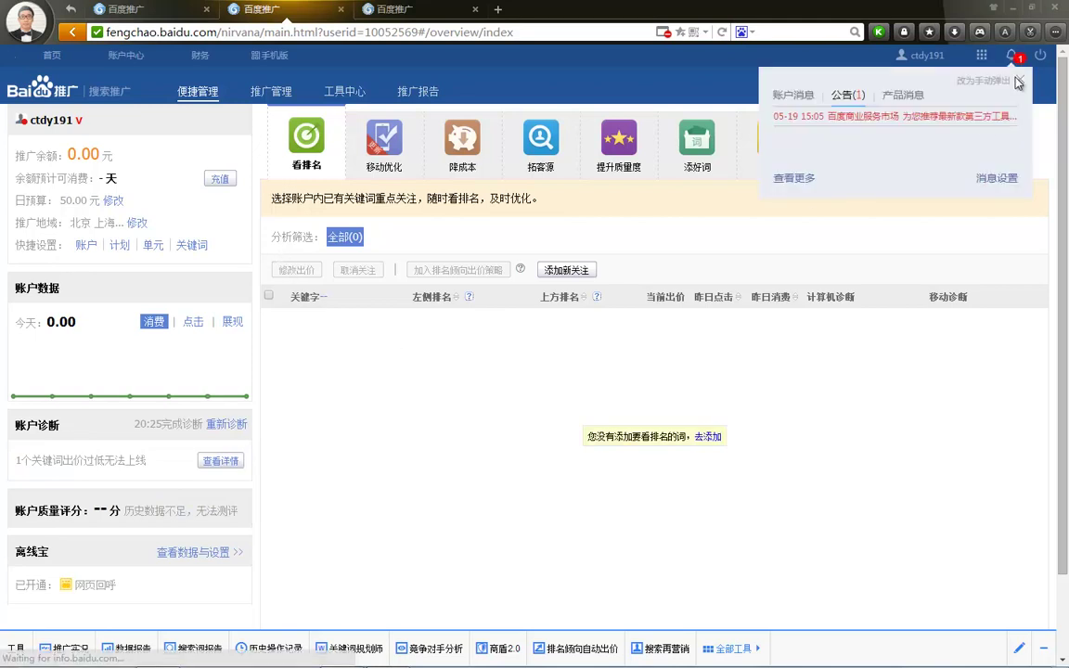
{"action": "left_click", "coordinate": [1022, 83]}
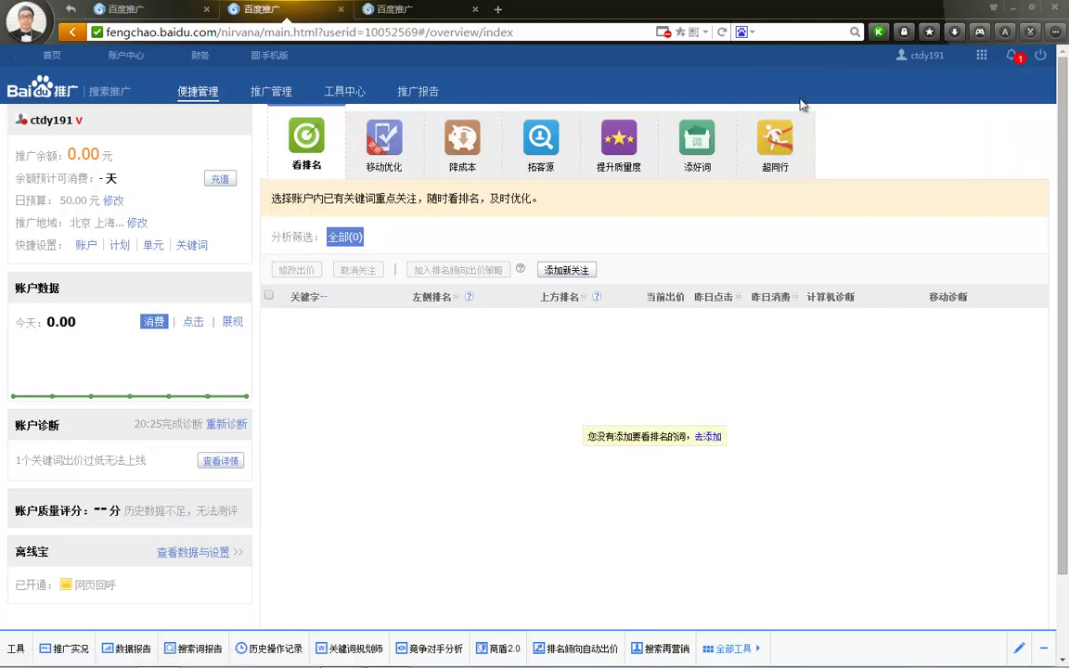
Open the 转化追踪 tool from 工具中心 and query its 网页转化数据.
{"action": "left_click", "coordinate": [347, 93]}
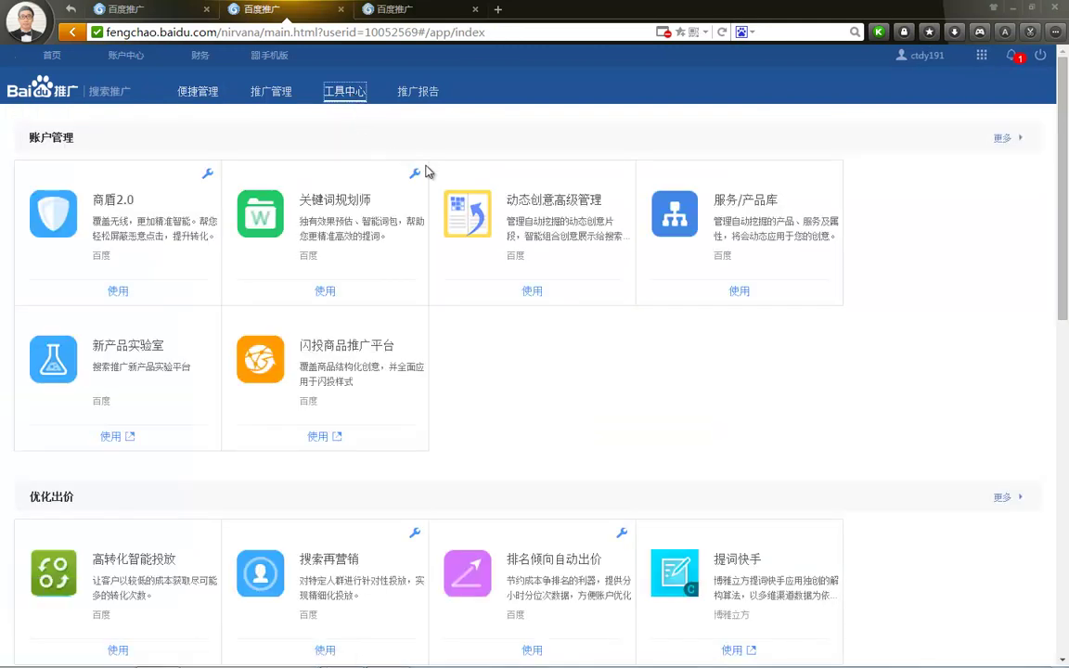
{"action": "scroll", "coordinate": [560, 188], "scroll_direction": "down", "scroll_amount": 3}
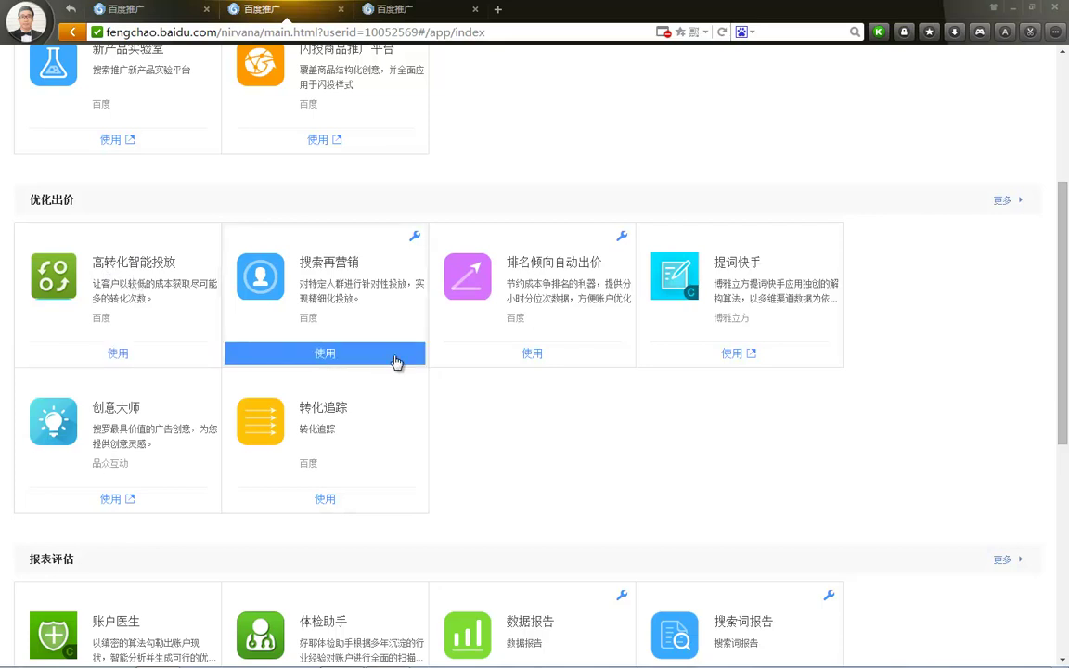
{"action": "left_click", "coordinate": [327, 499]}
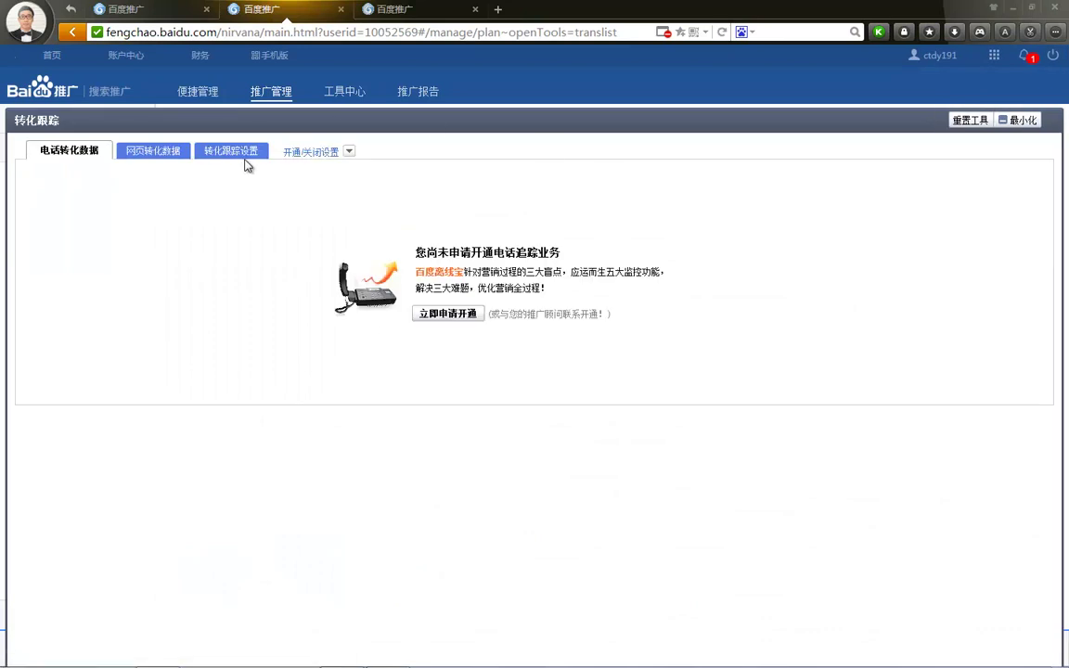
{"action": "left_click", "coordinate": [168, 154]}
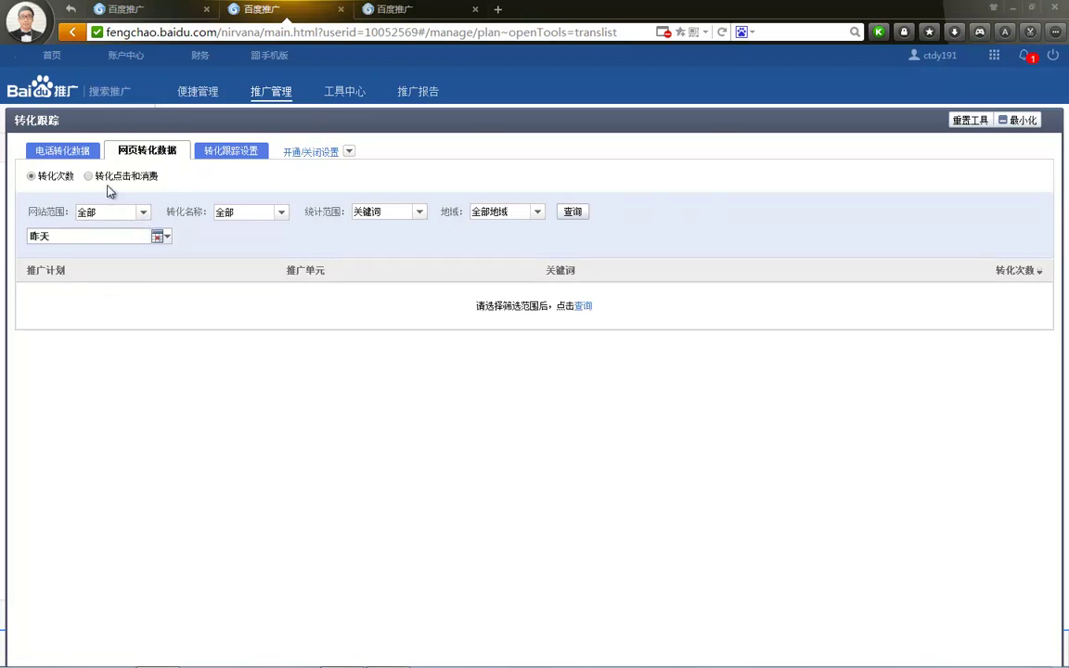
{"action": "left_click", "coordinate": [582, 307]}
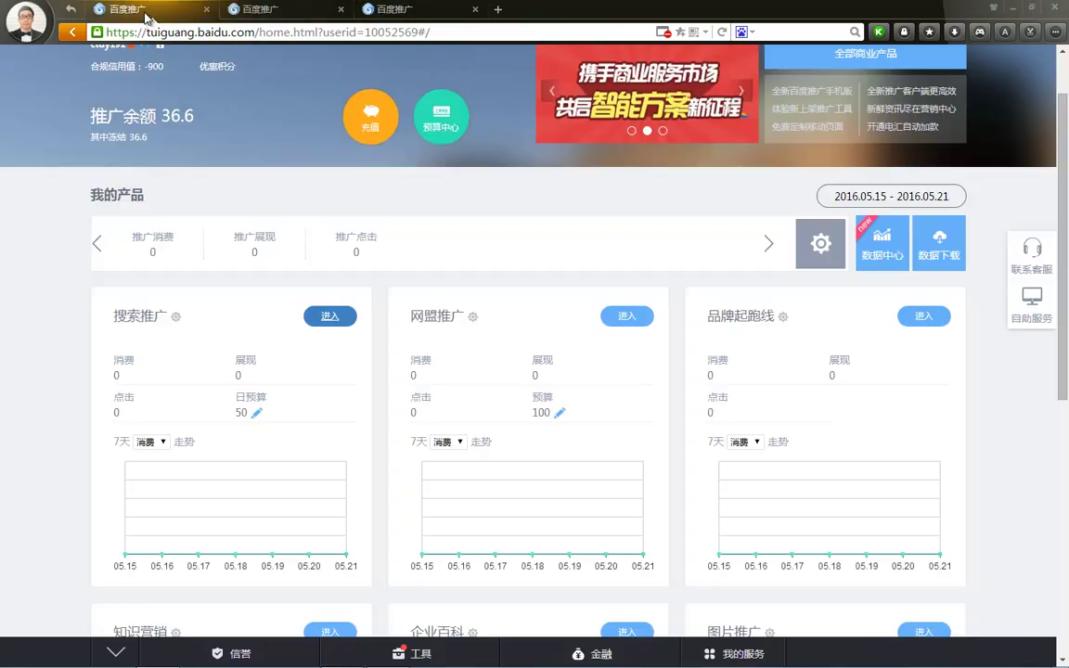
Return to 工具中心, reload it, look through the tools including 报表评估 and 竞争分析, and close the page.
{"action": "left_click", "coordinate": [147, 18]}
{"action": "left_click", "coordinate": [163, 23]}
{"action": "left_click", "coordinate": [72, 32]}
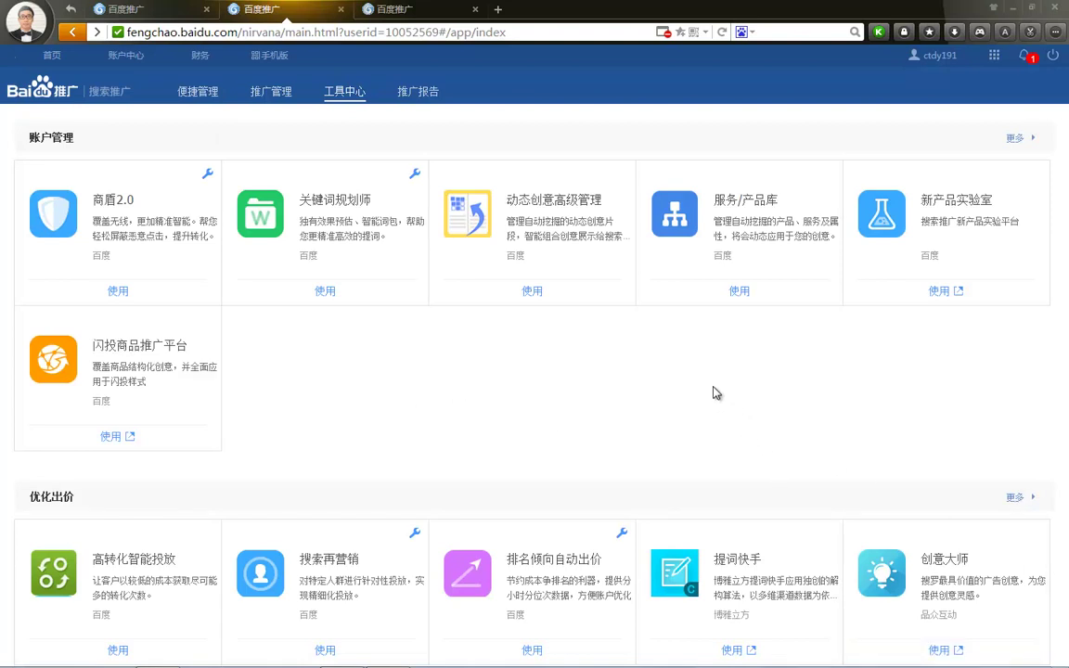
{"action": "left_click", "coordinate": [304, 31]}
{"action": "key", "text": "Return"}
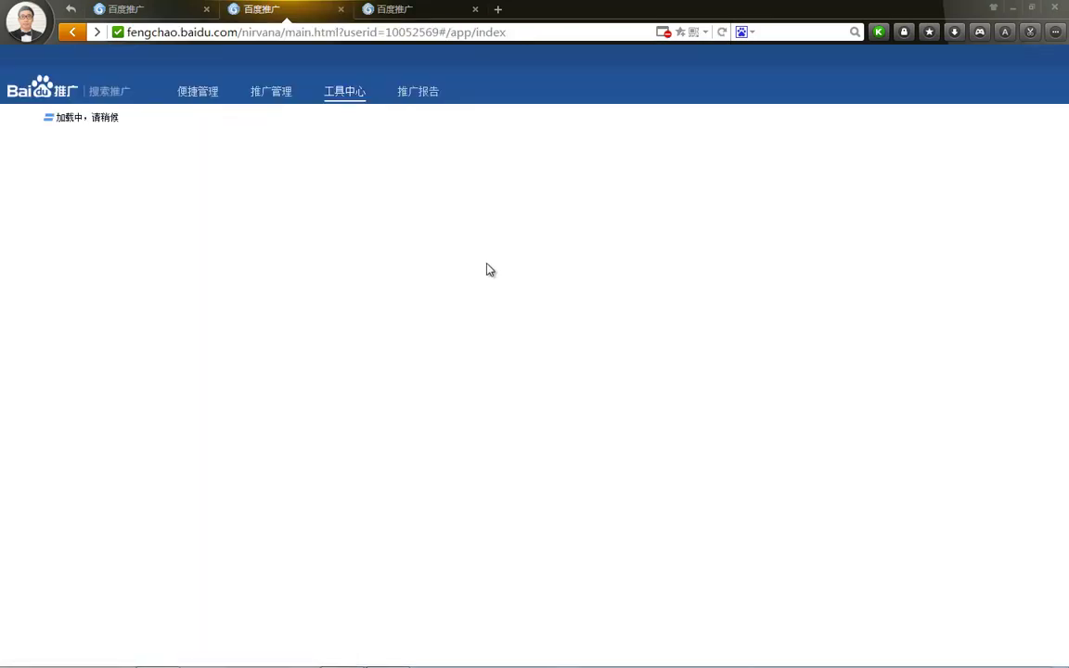
{"action": "scroll", "coordinate": [552, 296], "scroll_direction": "down", "scroll_amount": 6}
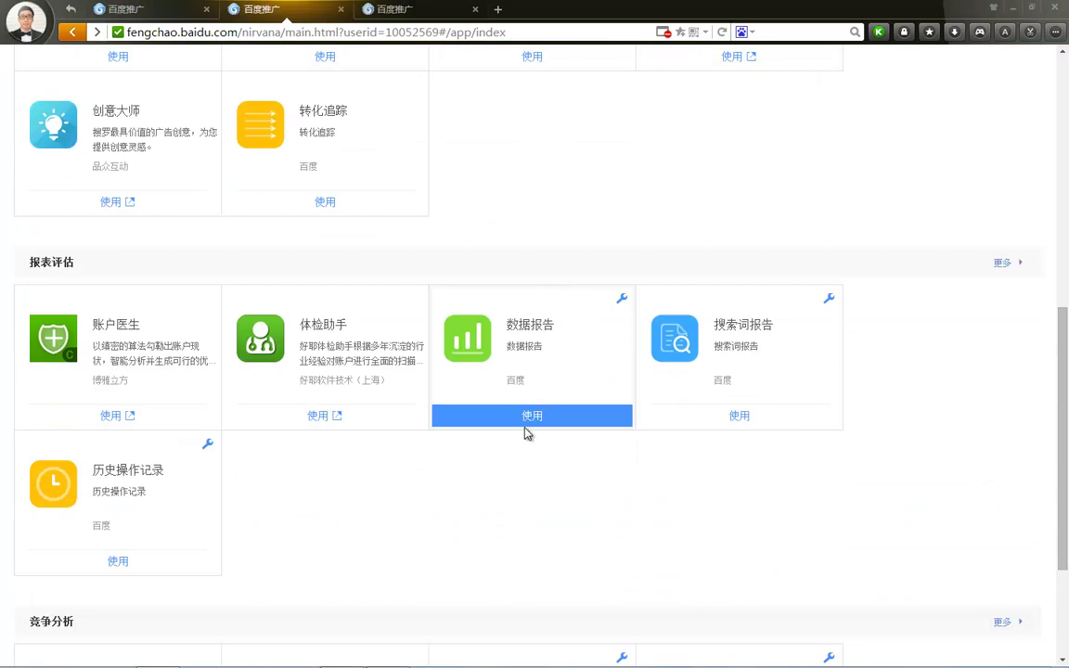
{"action": "scroll", "coordinate": [563, 314], "scroll_direction": "down", "scroll_amount": 2}
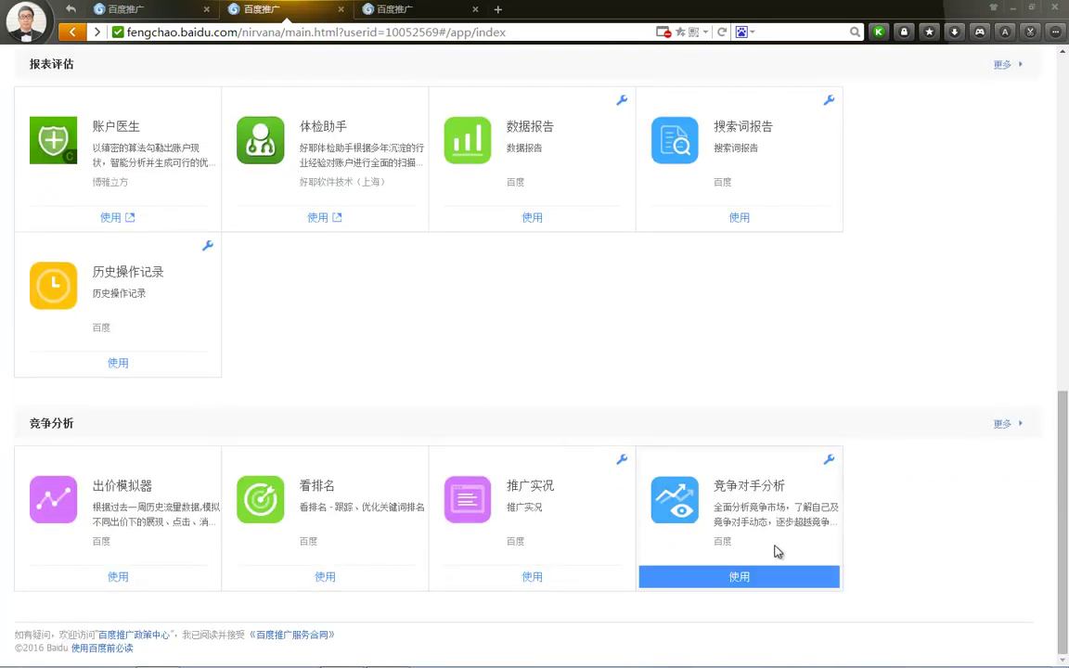
{"action": "scroll", "coordinate": [548, 328], "scroll_direction": "up", "scroll_amount": 8}
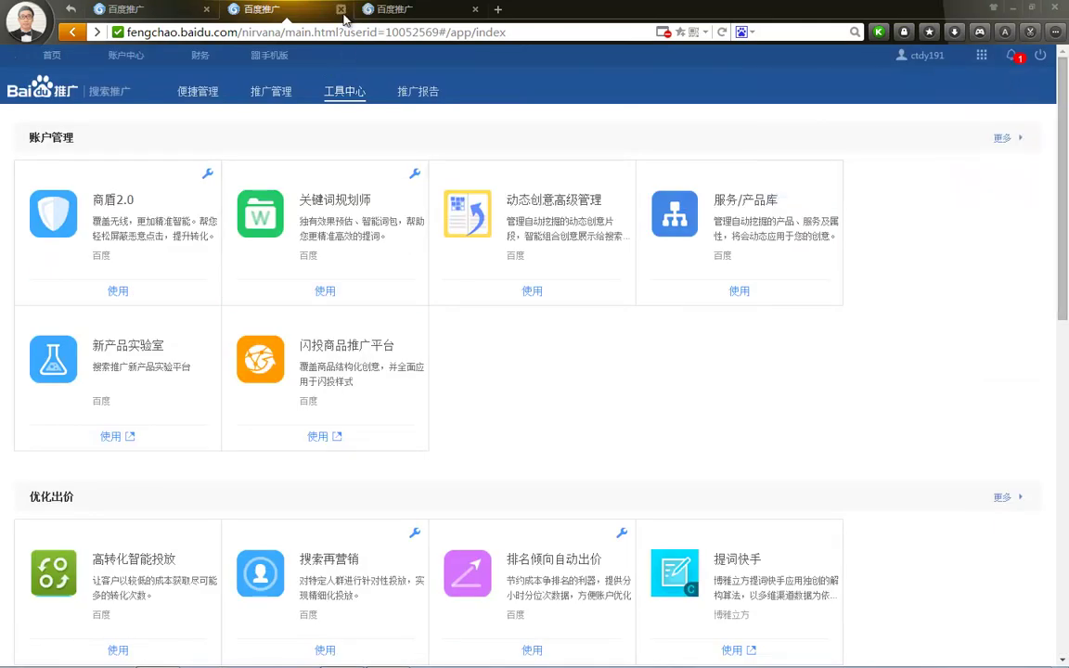
{"action": "left_click", "coordinate": [340, 9]}
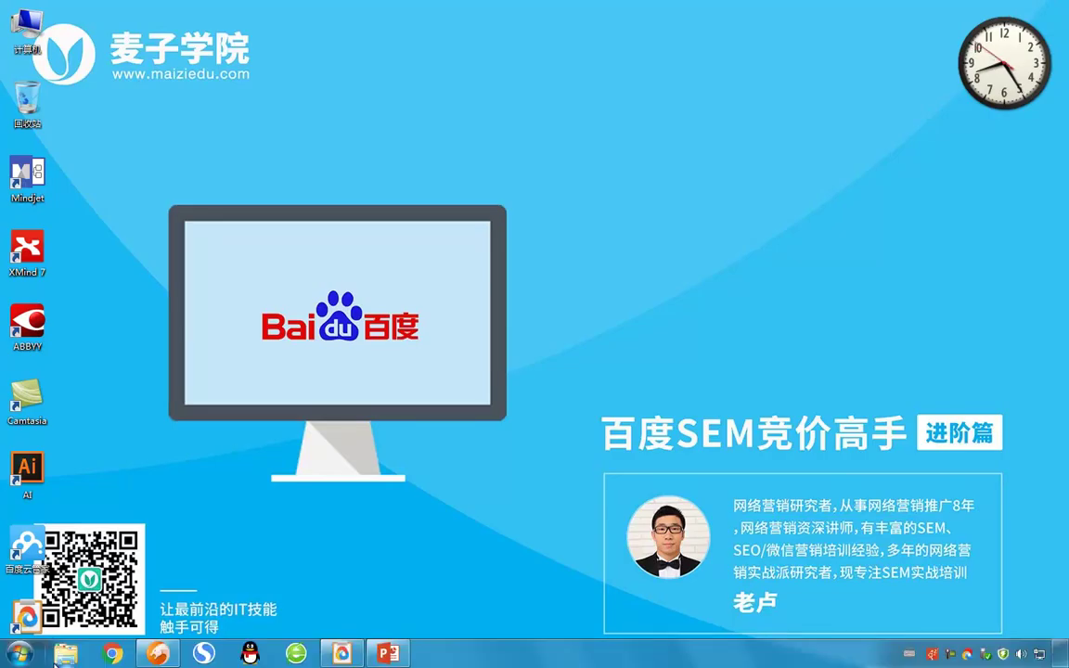
Switch to 百度推广客户端 and add a monitoring folder named SEM转化数据 under 监控文件夹.
{"action": "left_click", "coordinate": [342, 655]}
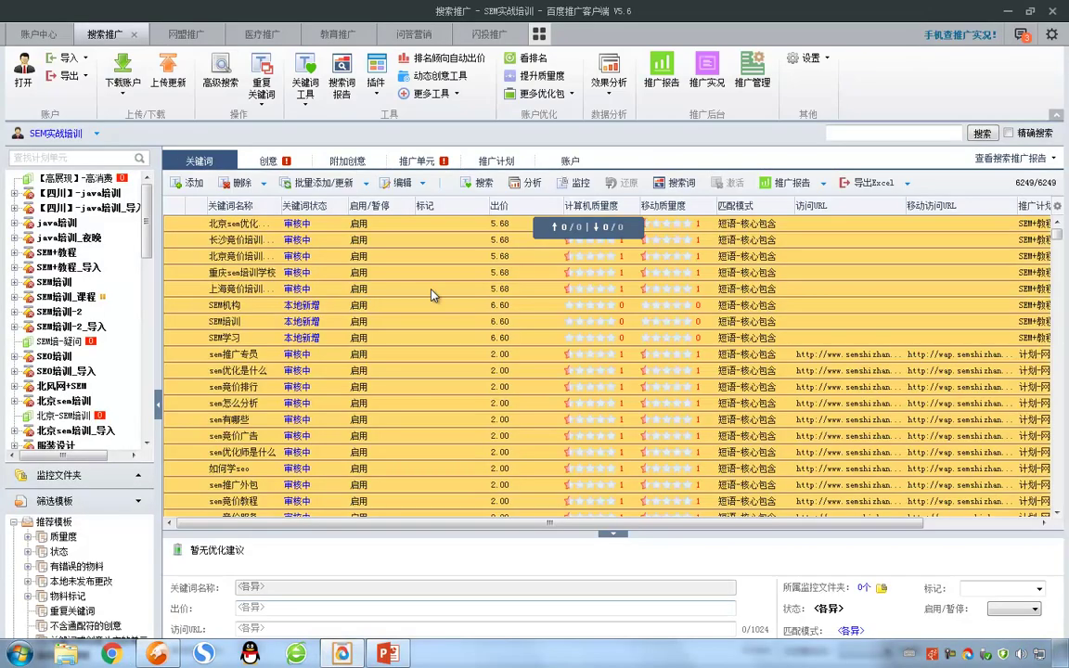
{"action": "left_click", "coordinate": [63, 477]}
{"action": "left_click", "coordinate": [51, 497]}
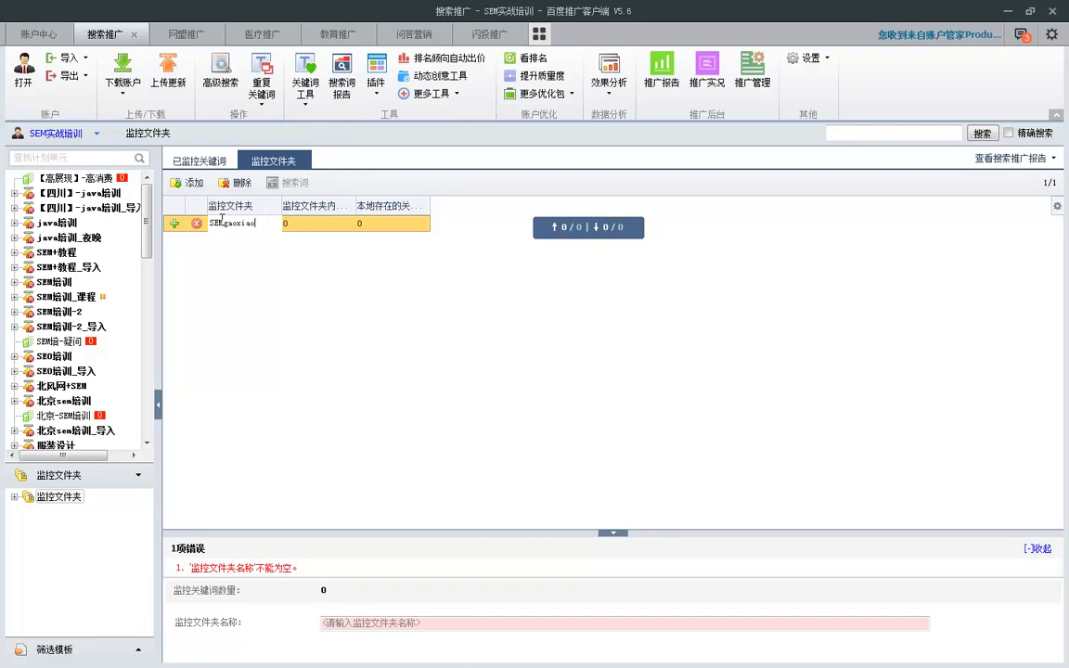
{"action": "type", "text": "实训"}
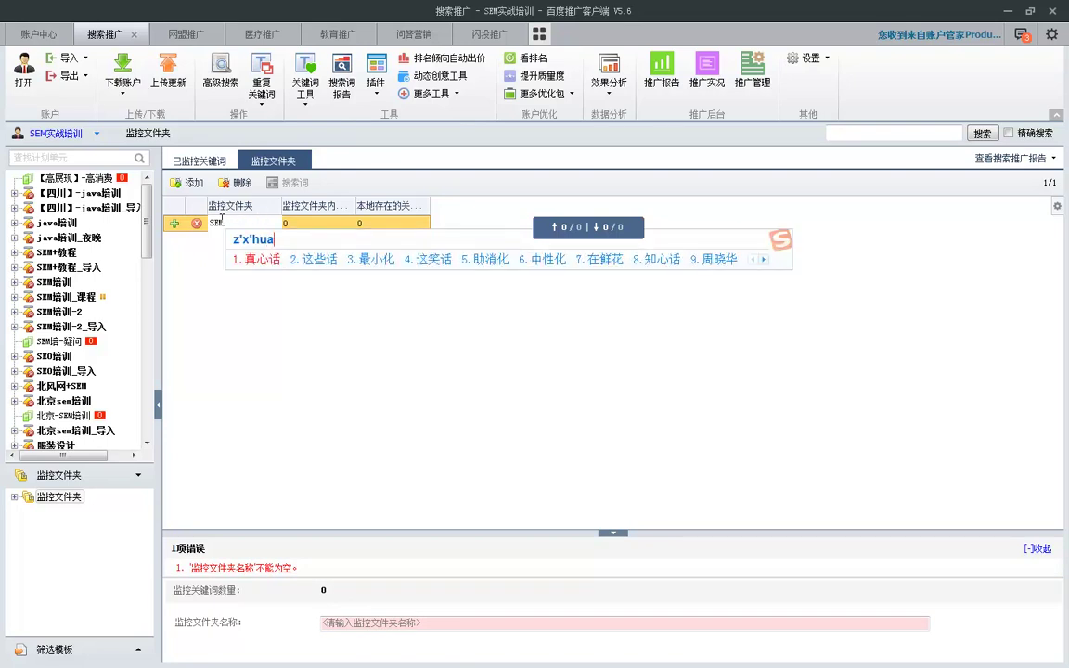
{"action": "type", "text": "zhuanhaushuju"}
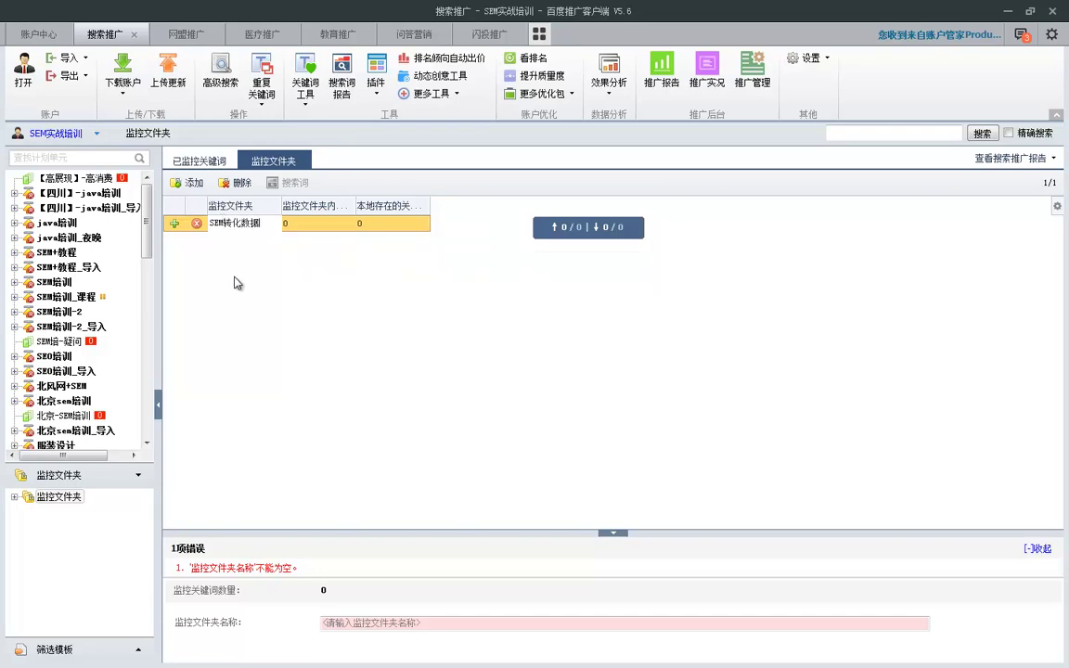
{"action": "key", "text": "Return"}
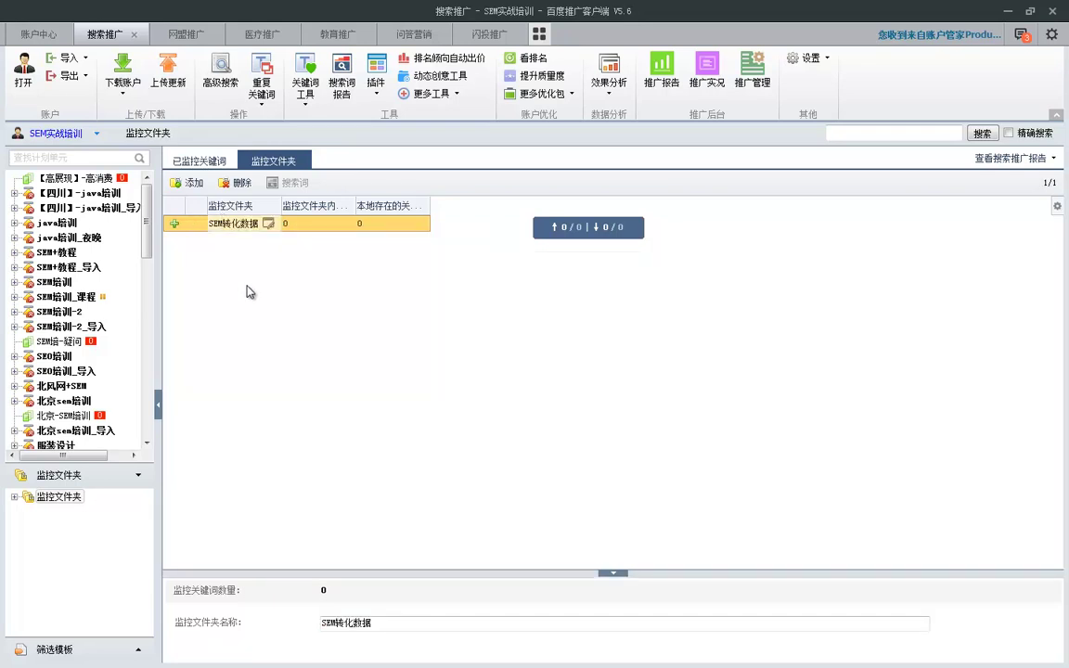
{"action": "left_click", "coordinate": [210, 162]}
{"action": "left_click", "coordinate": [273, 161]}
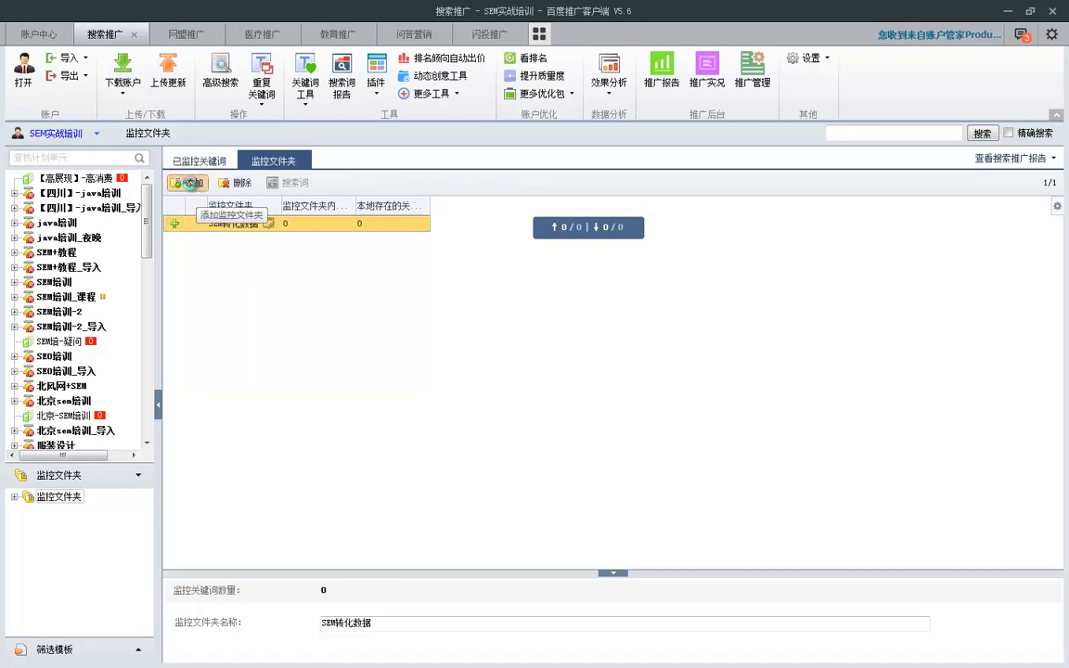
{"action": "left_click", "coordinate": [189, 183]}
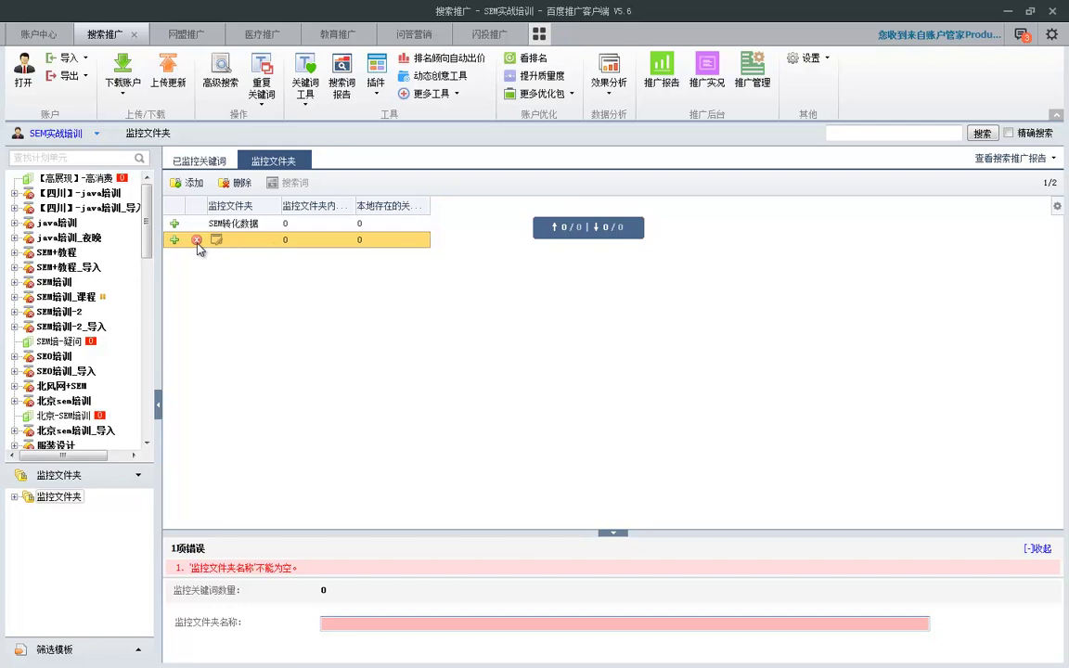
{"action": "left_click", "coordinate": [238, 183]}
{"action": "left_click", "coordinate": [502, 360]}
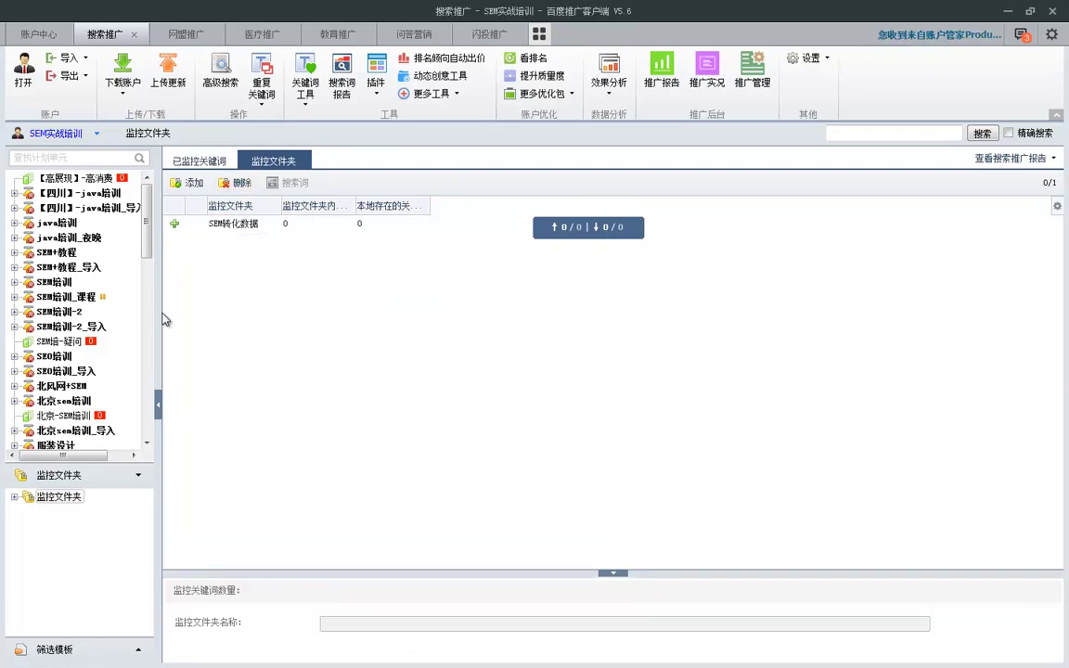
Expand 监控文件夹 in the tree and select the SEM转化数据 folder to view its entry.
{"action": "double_click", "coordinate": [50, 498]}
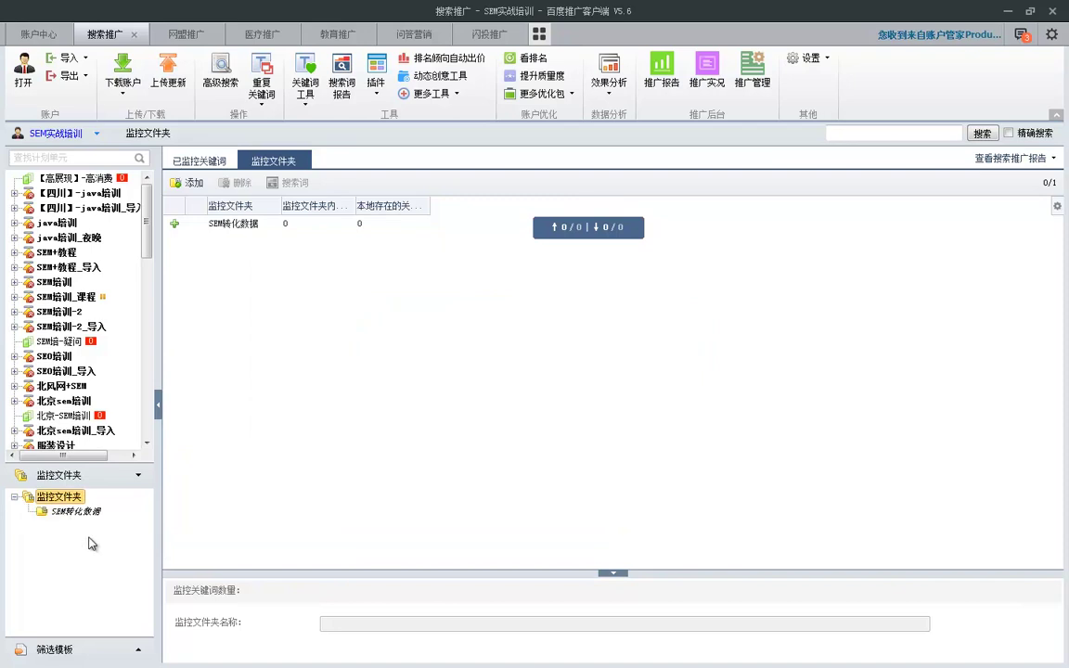
{"action": "left_click", "coordinate": [75, 511]}
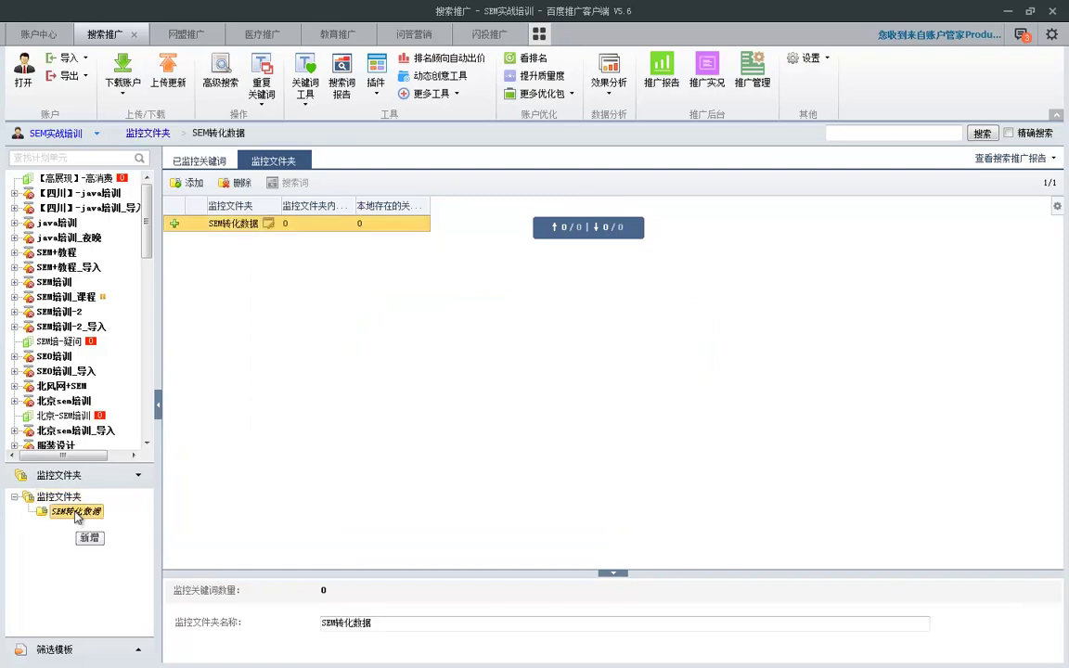
{"action": "left_click", "coordinate": [348, 224]}
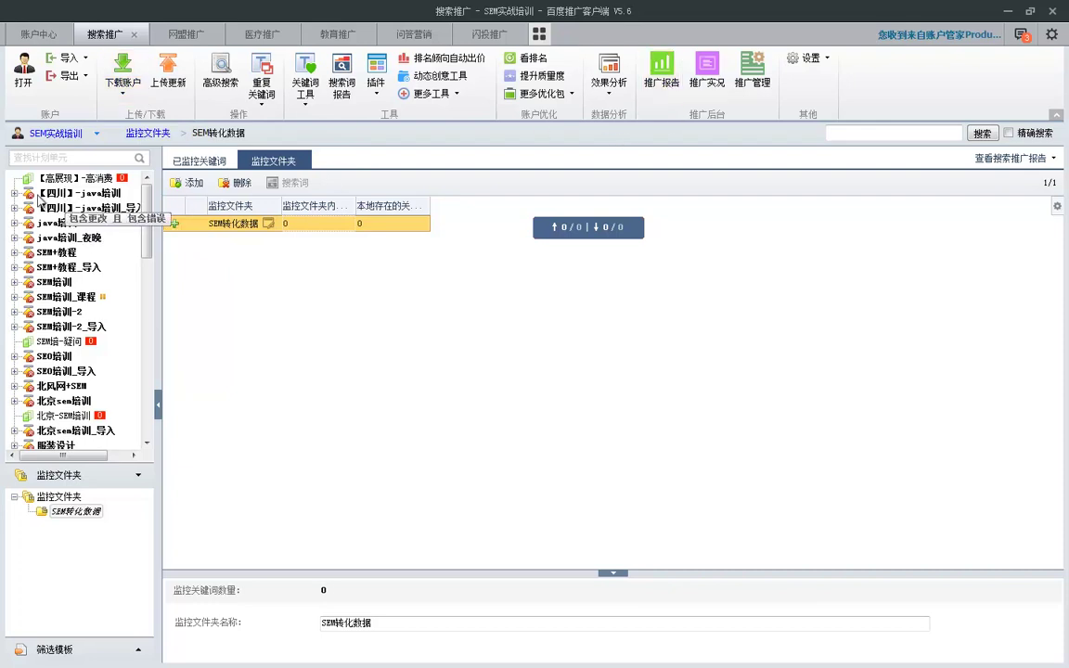
Add the first three keywords of the SEM+教程 plan, from 北京sem优化培训学校 on, to the SEM转化数据 monitoring folder.
{"action": "left_click", "coordinate": [15, 268]}
{"action": "left_click", "coordinate": [67, 267]}
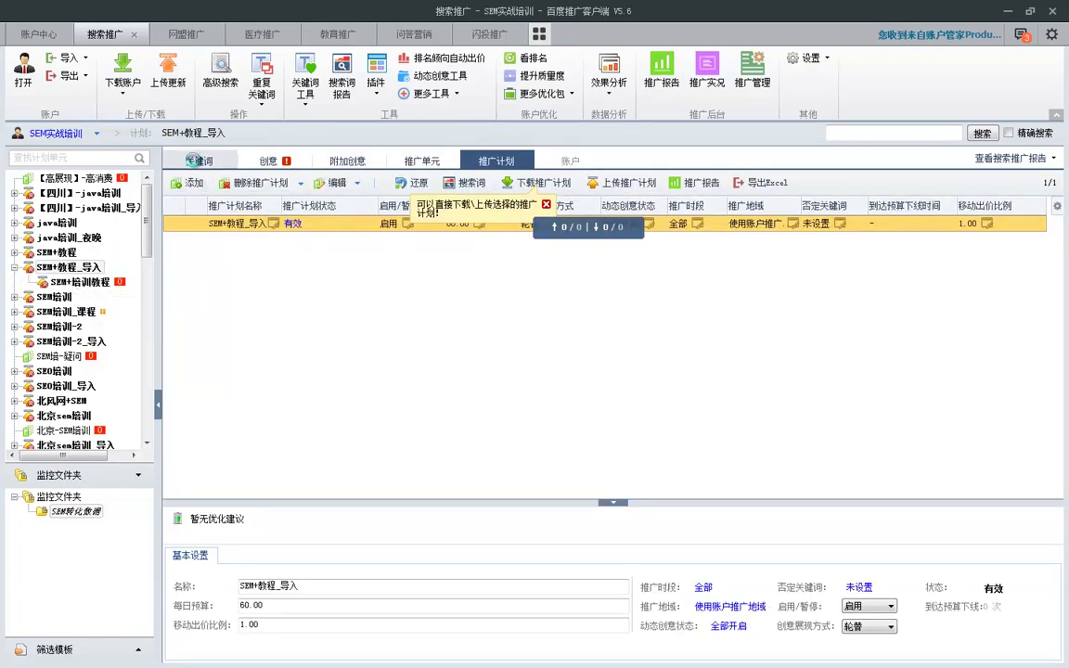
{"action": "left_click", "coordinate": [62, 254]}
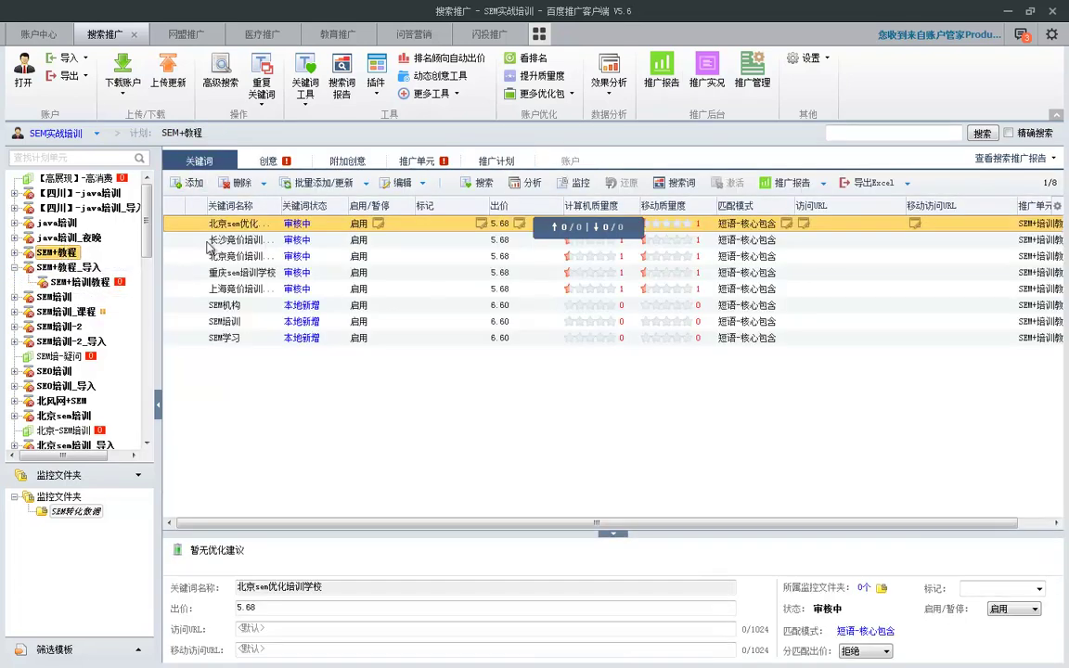
{"action": "key", "text": "ctrl+a"}
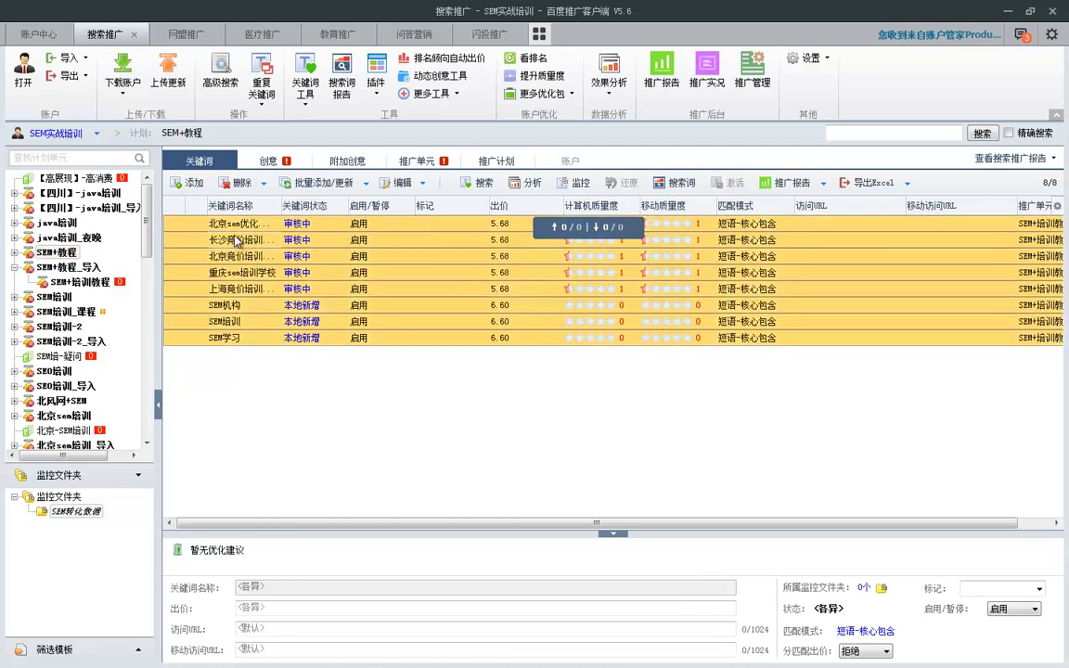
{"action": "left_click", "coordinate": [240, 241]}
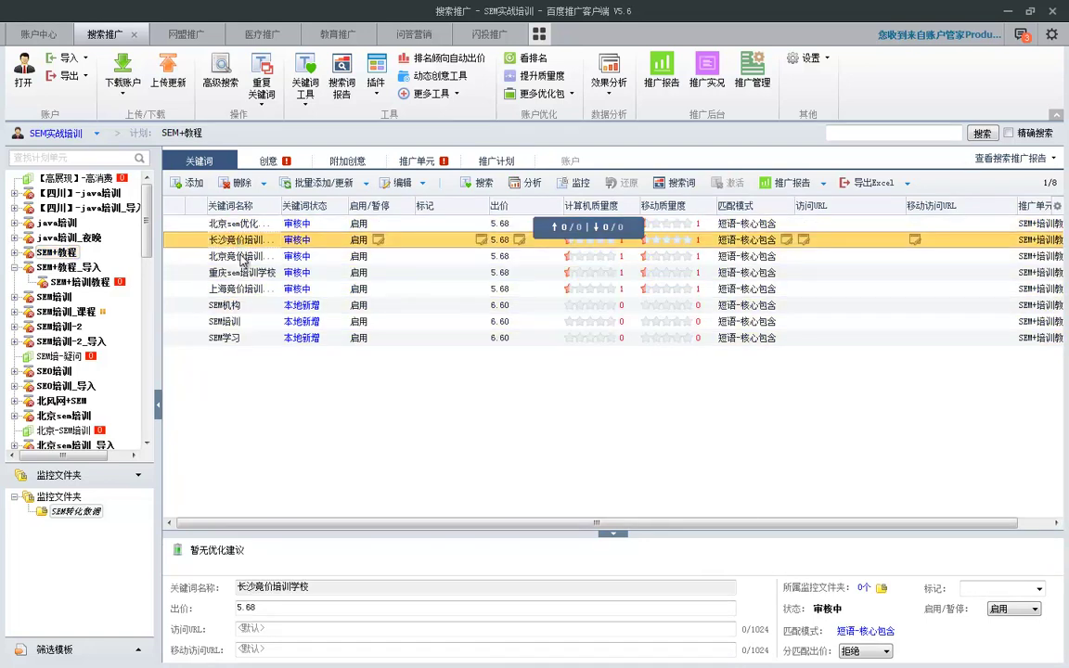
{"action": "left_click", "coordinate": [242, 258], "text": "ctrl"}
{"action": "left_click", "coordinate": [240, 223], "text": "ctrl"}
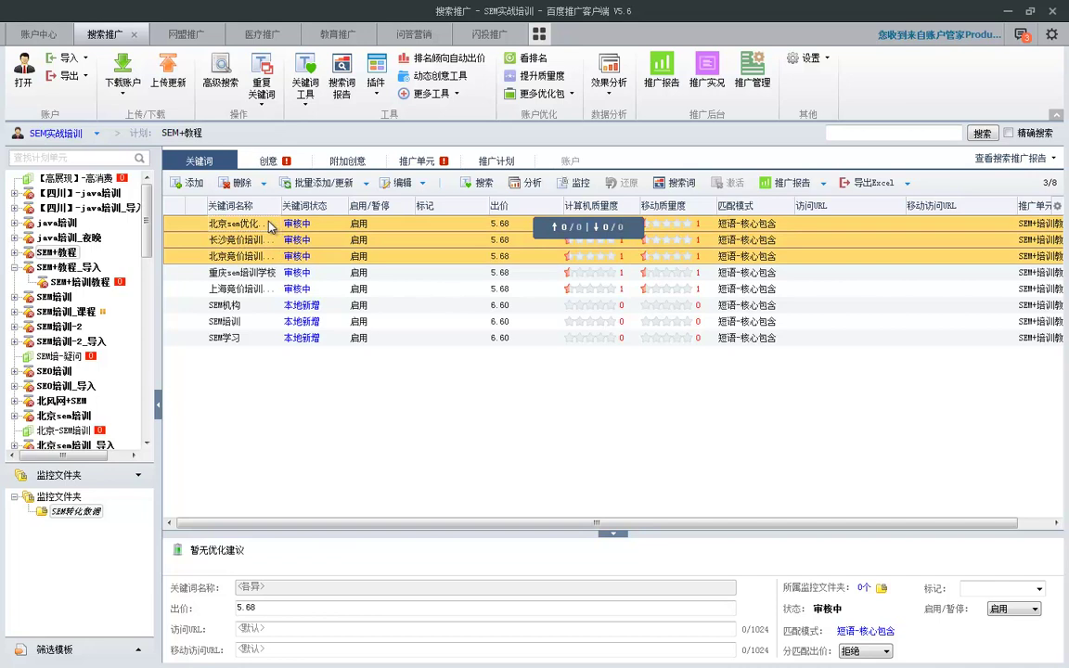
{"action": "left_click", "coordinate": [561, 186]}
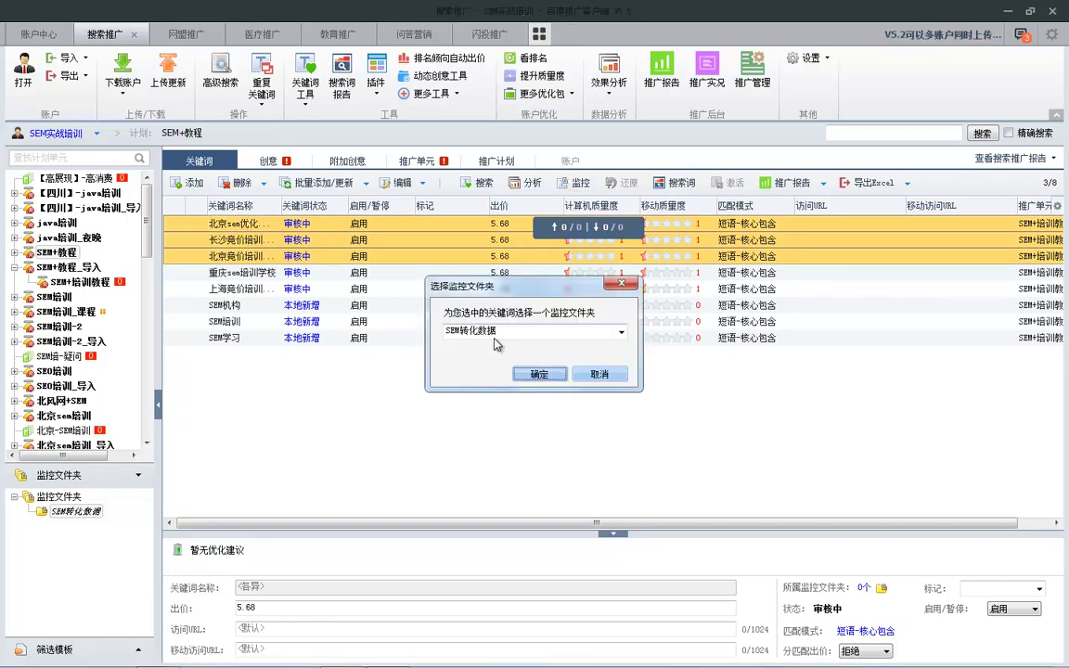
{"action": "left_click", "coordinate": [541, 374]}
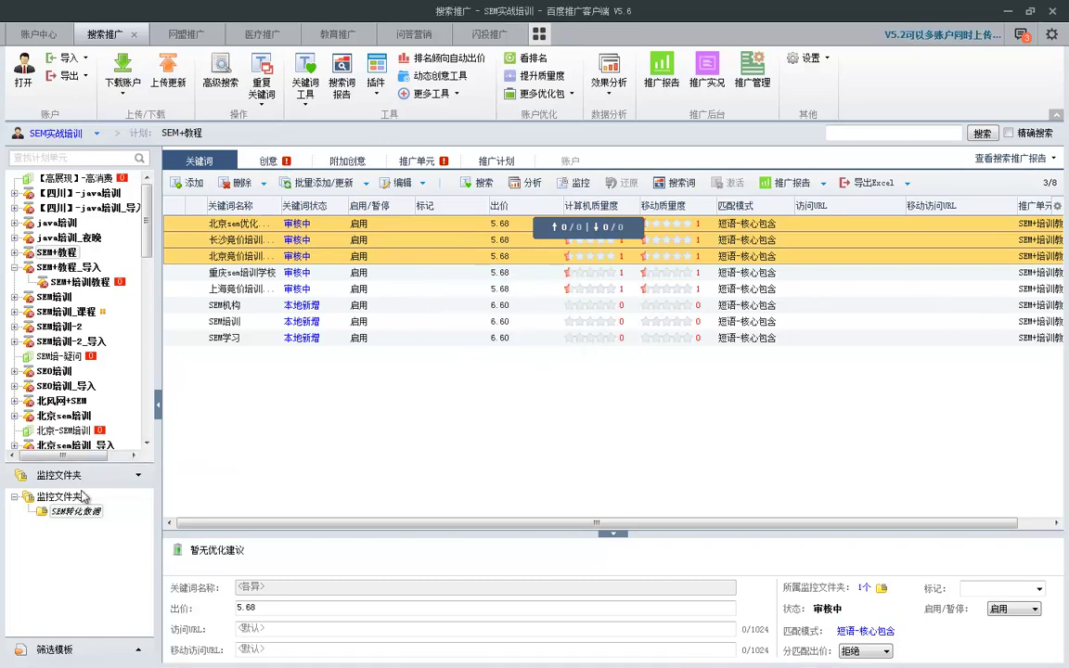
Open the monitored keywords of the SEM转化数据 folder and examine their 访问URL and 移动访问URL columns.
{"action": "left_click", "coordinate": [76, 510]}
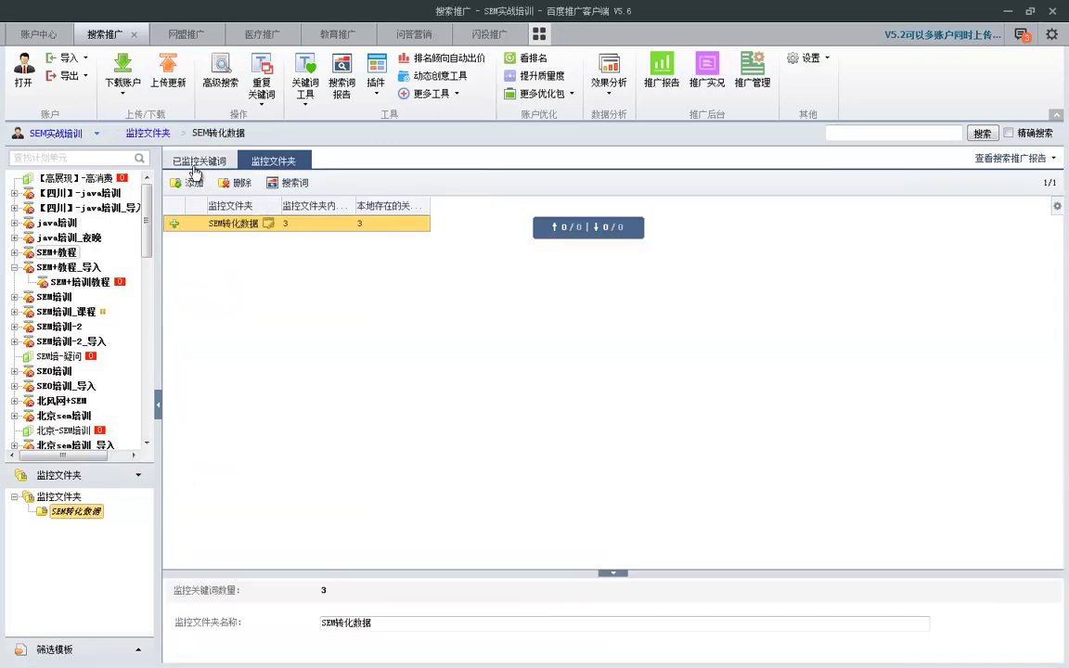
{"action": "double_click", "coordinate": [234, 221]}
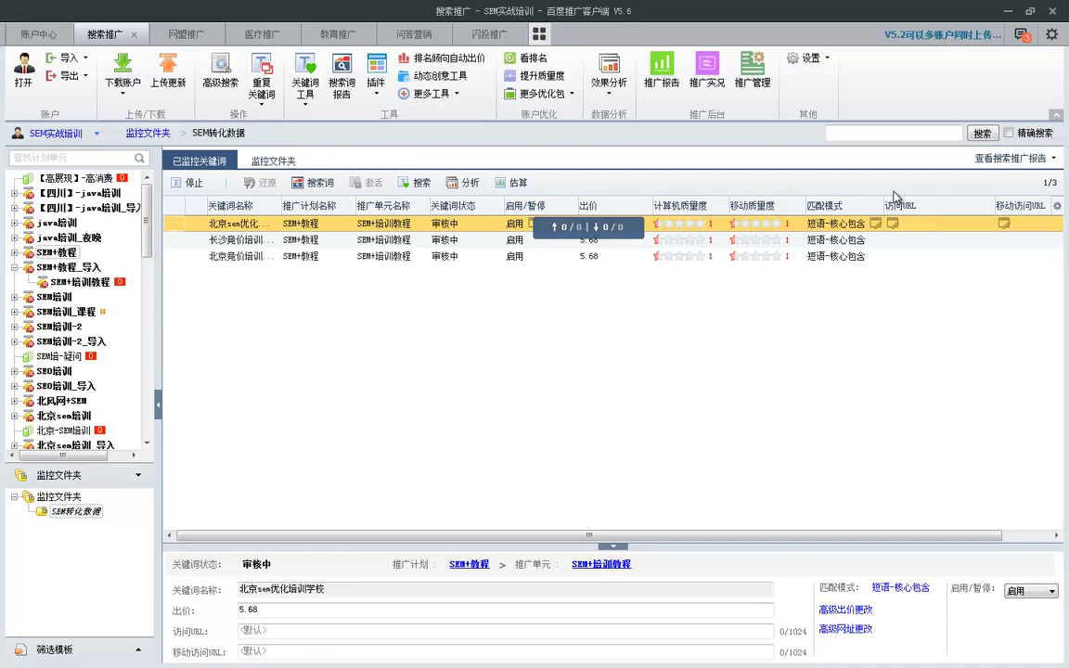
{"action": "mouse_move", "coordinate": [895, 171]}
{"action": "left_mouse_down"}
{"action": "mouse_move", "coordinate": [880, 278]}
{"action": "mouse_move", "coordinate": [891, 164]}
{"action": "left_mouse_up"}
{"action": "mouse_move", "coordinate": [996, 195]}
{"action": "left_mouse_down"}
{"action": "mouse_move", "coordinate": [1045, 241]}
{"action": "mouse_move", "coordinate": [998, 181]}
{"action": "left_mouse_up"}
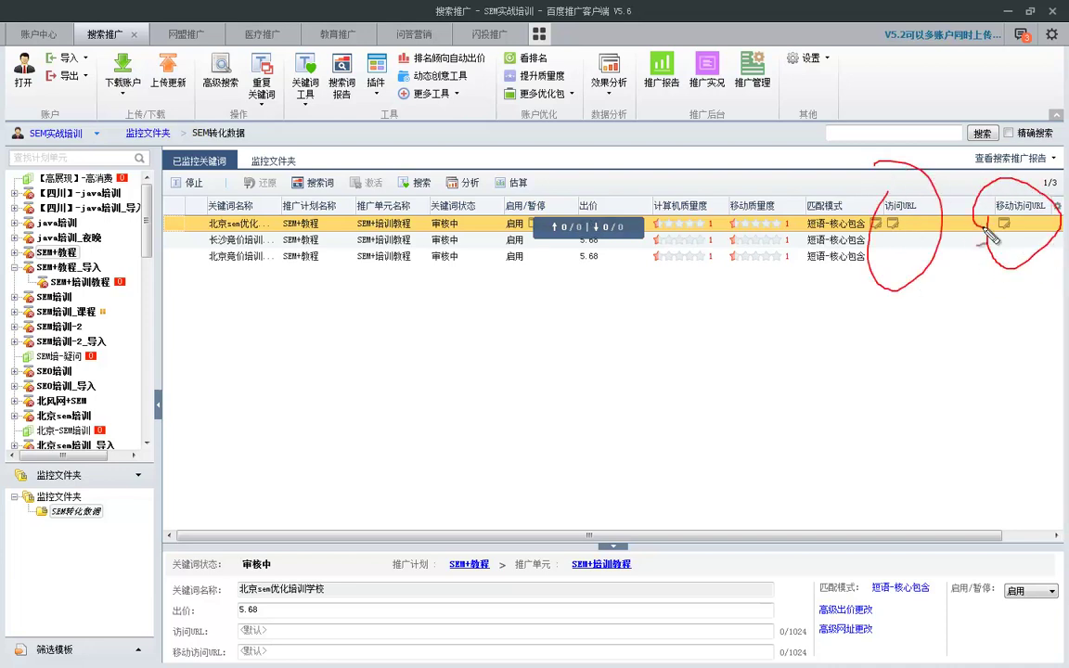
{"action": "key", "text": "Escape"}
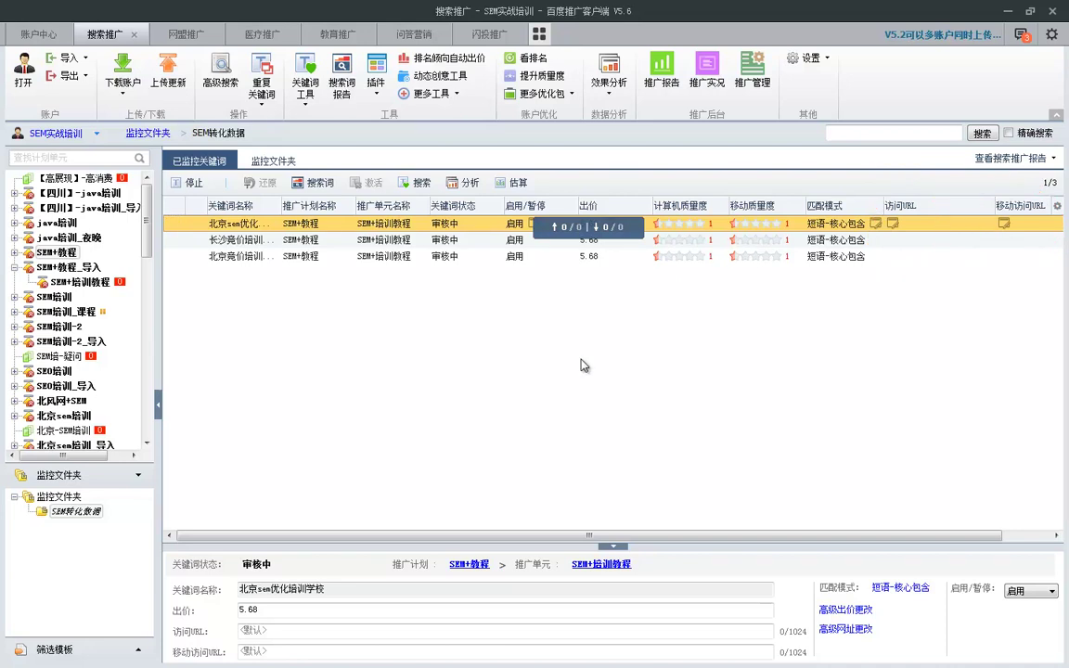
Open the effect analysis for the monitored keyword, view 通用效果分析 and 转化效果分析, and close it.
{"action": "left_click", "coordinate": [467, 184]}
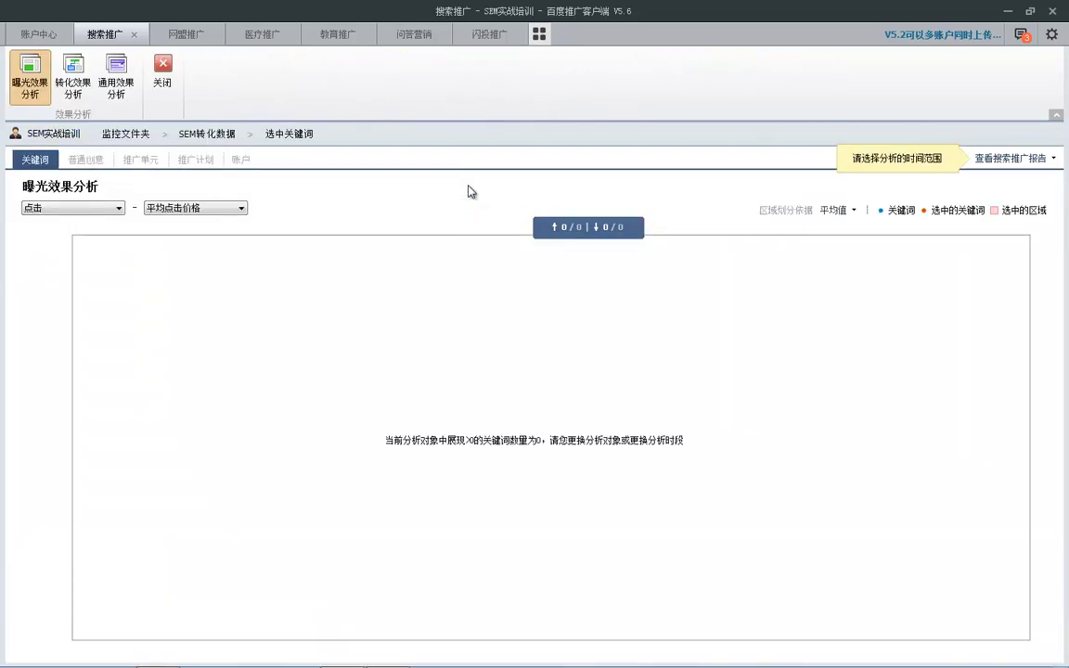
{"action": "left_click", "coordinate": [116, 79]}
{"action": "left_click", "coordinate": [73, 79]}
{"action": "left_click", "coordinate": [165, 84]}
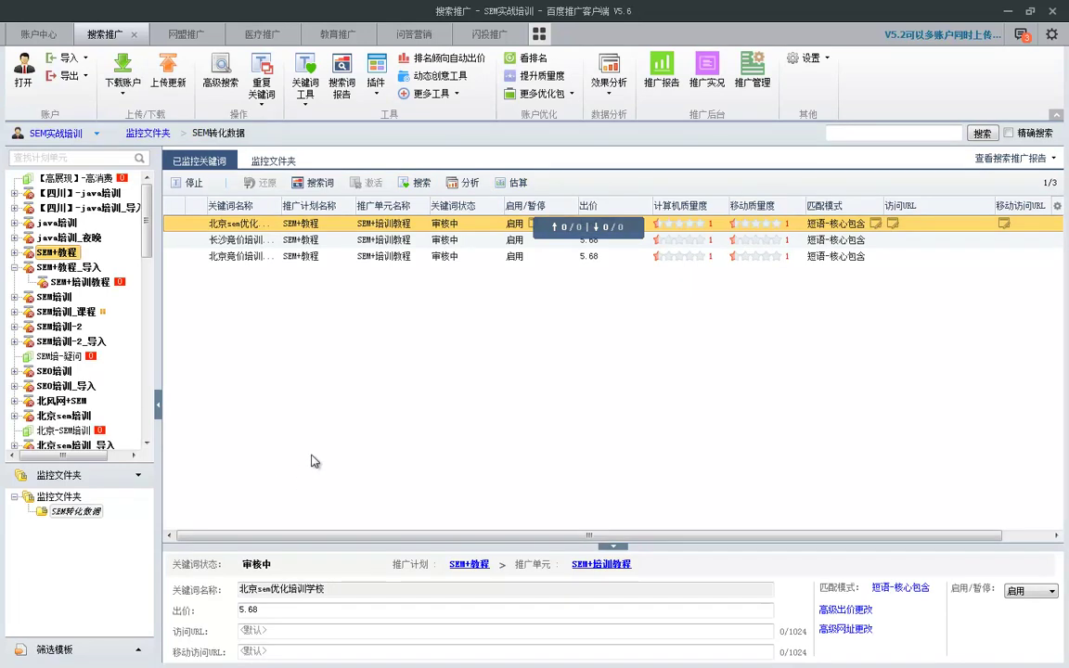
Switch to the browser, open the 监控文件夹 list in 推广管理 and start a new monitoring folder.
{"action": "left_click", "coordinate": [1006, 12]}
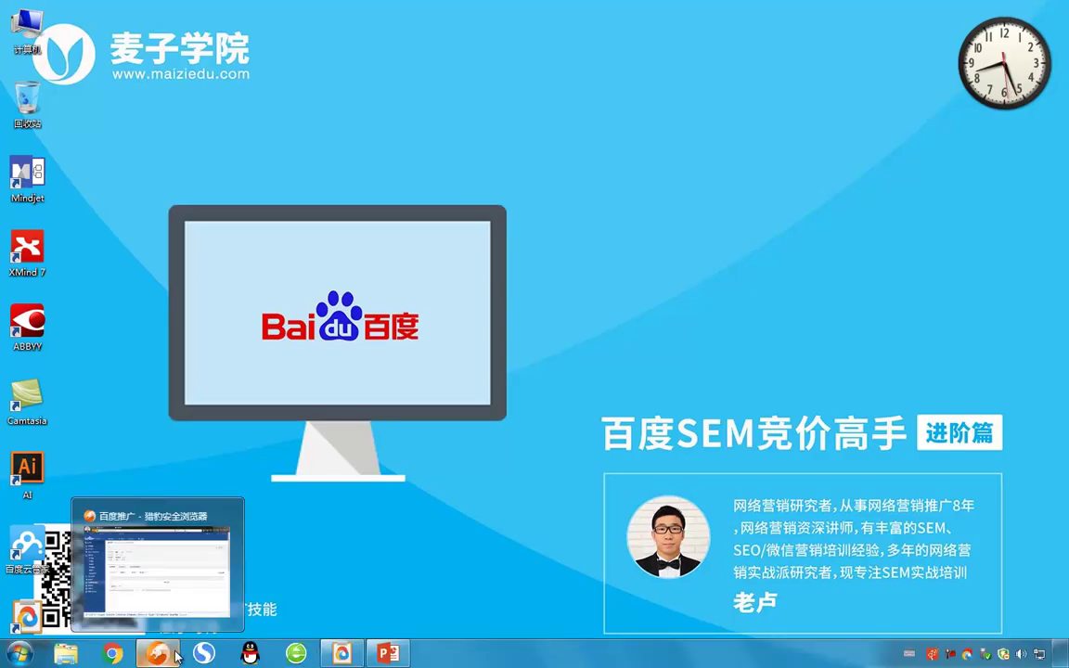
{"action": "left_click", "coordinate": [157, 654]}
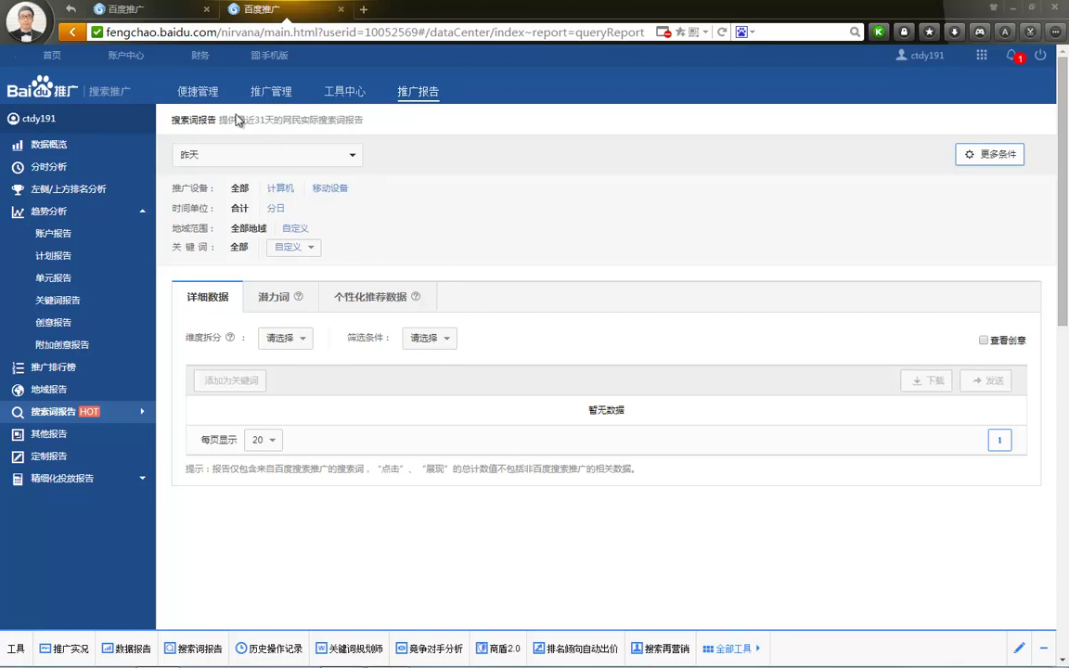
{"action": "left_click", "coordinate": [270, 93]}
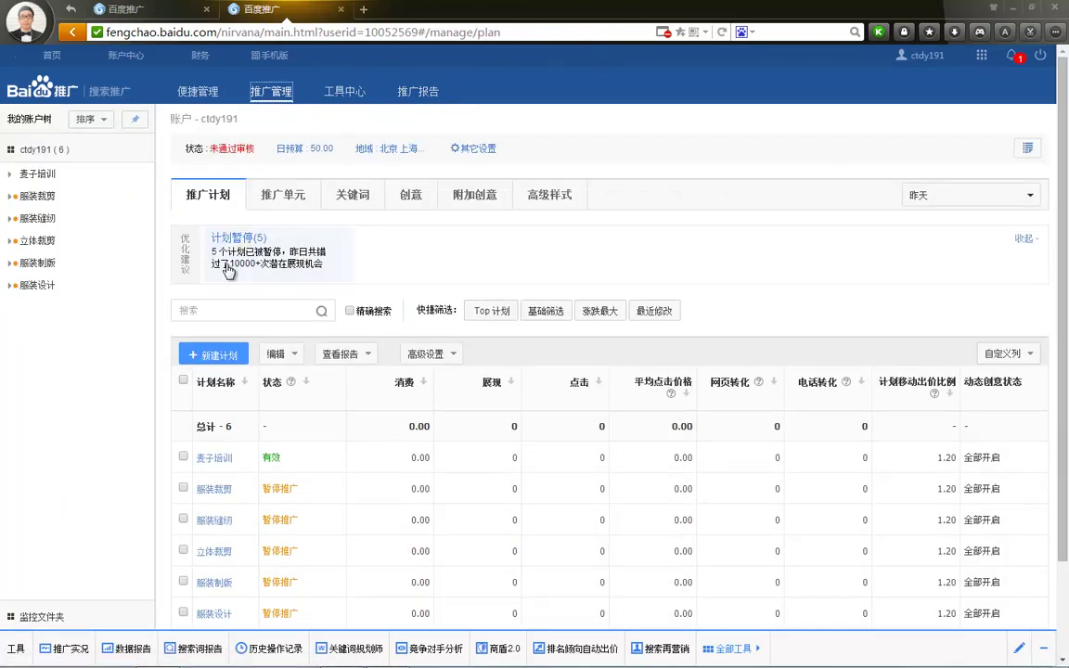
{"action": "left_click", "coordinate": [37, 616]}
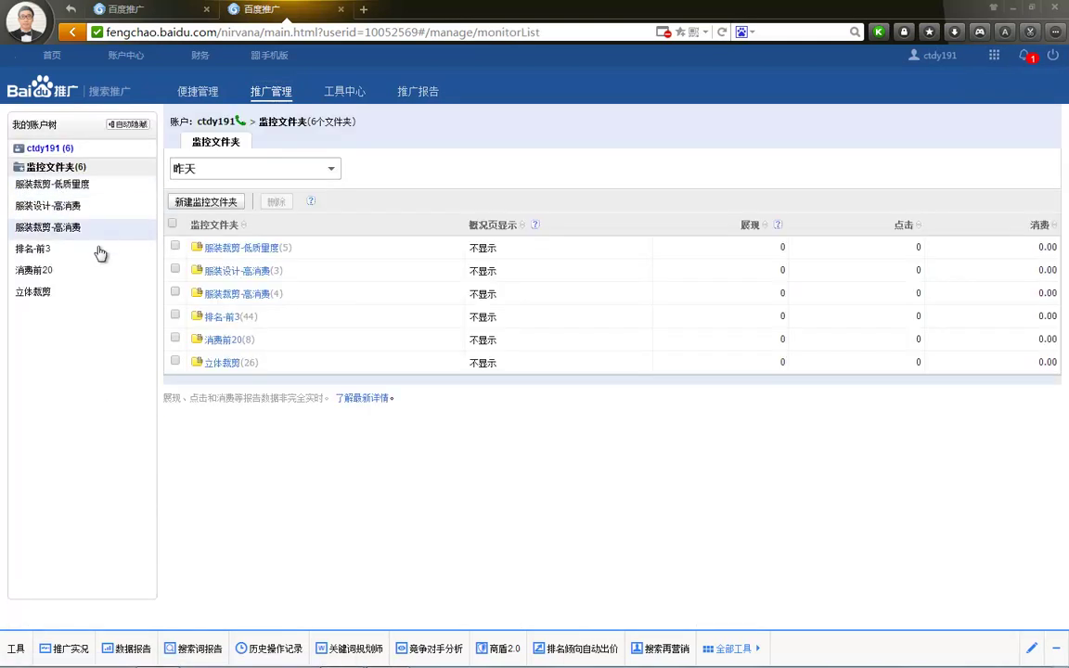
{"action": "left_click", "coordinate": [192, 203]}
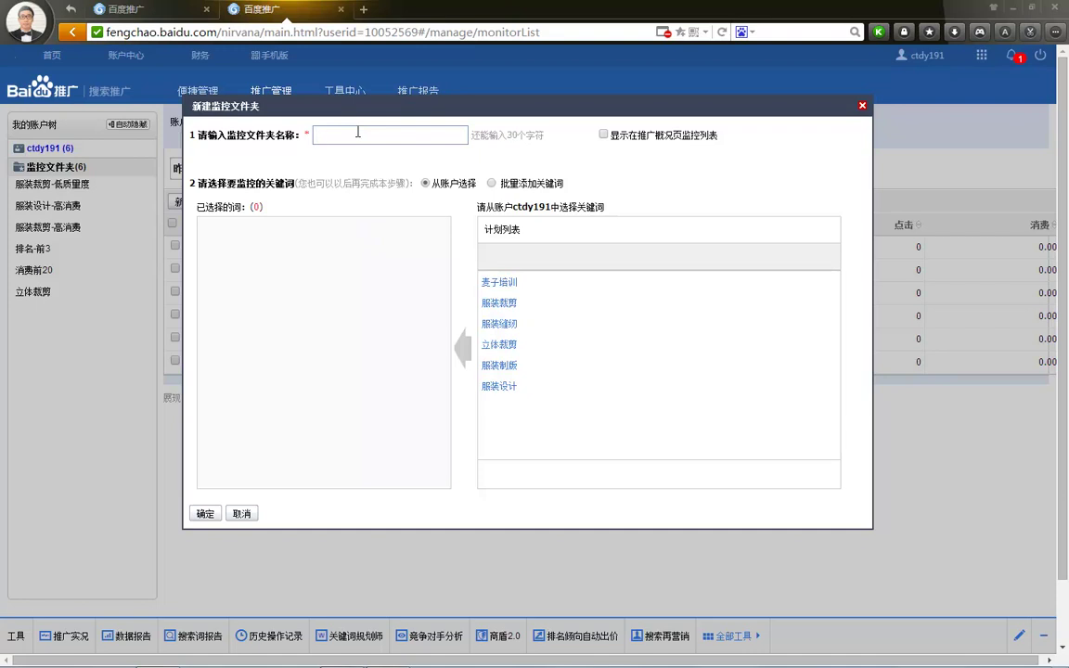
{"action": "key", "text": "BackSpace"}
{"action": "key", "text": "BackSpace"}
{"action": "key", "text": "BackSpace"}
{"action": "type", "text": "fuzhung"}
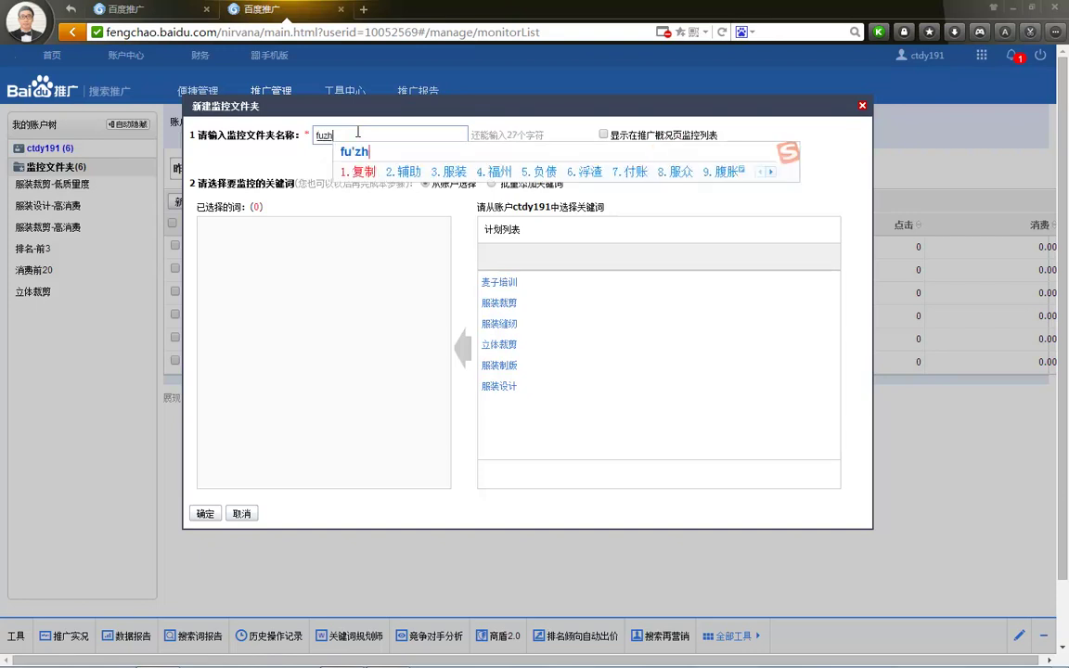
{"action": "key", "text": "space"}
{"action": "type", "text": "sheji"}
{"action": "key", "text": "space"}
{"action": "type", "text": "banku"}
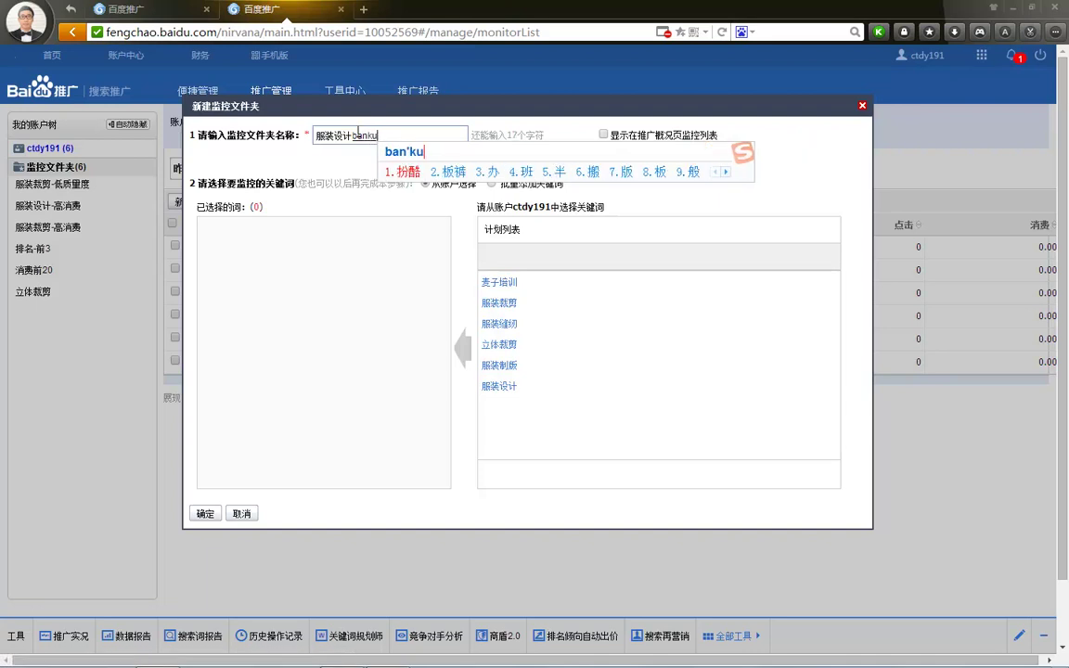
{"action": "key", "text": "space"}
{"action": "type", "text": "jiachong"}
{"action": "key", "text": "space"}
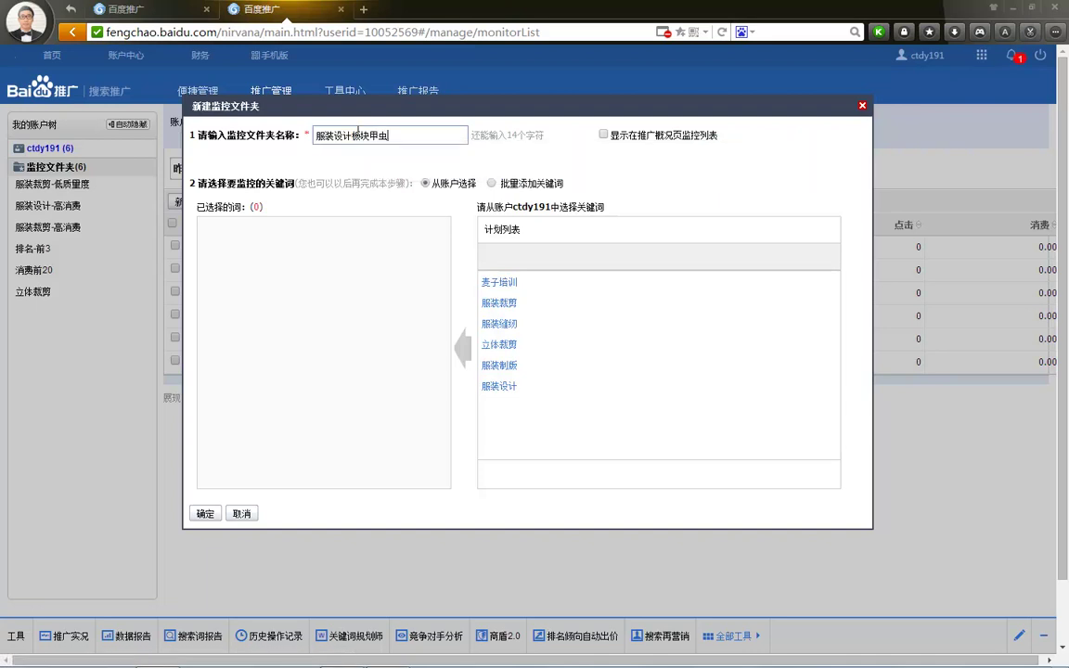
{"action": "key", "text": "BackSpace"}
Name the new monitoring folder 前三的排名稳定的关键词.
{"action": "type", "text": "qiansan"}
{"action": "key", "text": "space"}
{"action": "type", "text": "de"}
{"action": "key", "text": "space"}
{"action": "type", "text": "paiming"}
{"action": "key", "text": "space"}
{"action": "type", "text": "wending"}
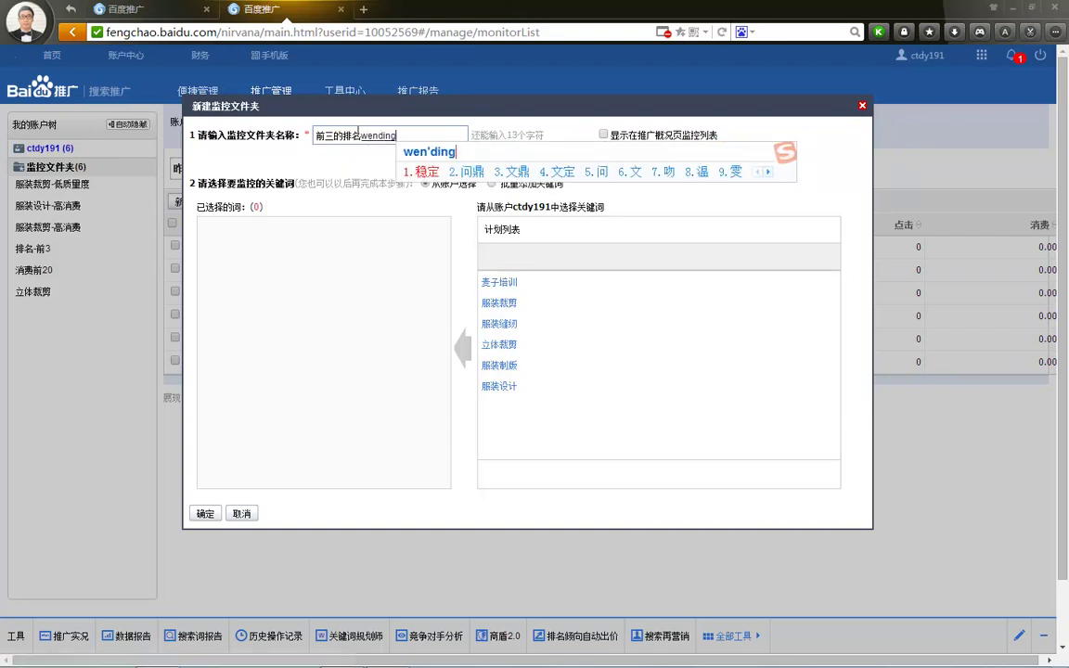
{"action": "key", "text": "space"}
{"action": "type", "text": "de"}
{"action": "key", "text": "space"}
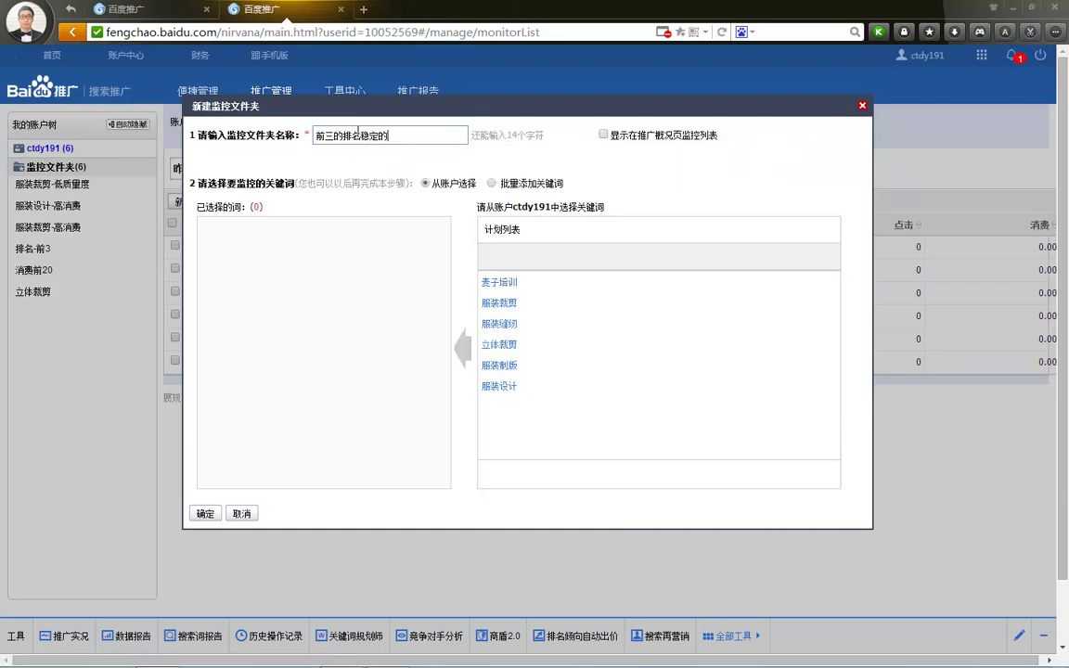
{"action": "type", "text": "gjc"}
{"action": "key", "text": "space"}
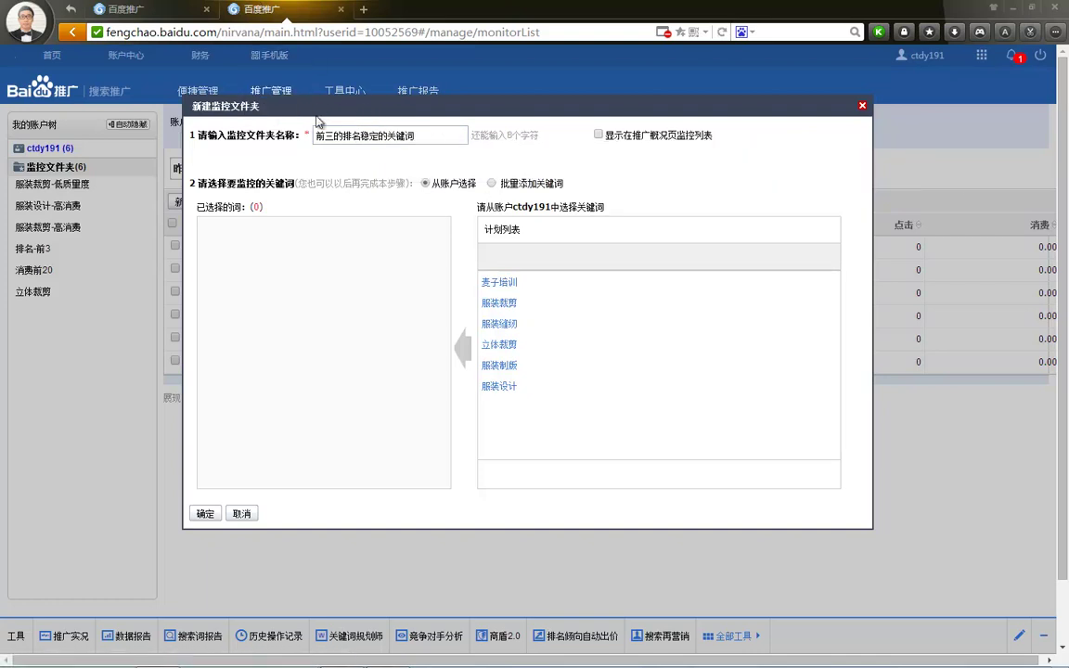
{"action": "mouse_move", "coordinate": [317, 120]}
{"action": "left_mouse_down"}
{"action": "mouse_move", "coordinate": [306, 139]}
{"action": "mouse_move", "coordinate": [413, 139]}
{"action": "mouse_move", "coordinate": [336, 107]}
{"action": "mouse_move", "coordinate": [313, 118]}
{"action": "left_mouse_up"}
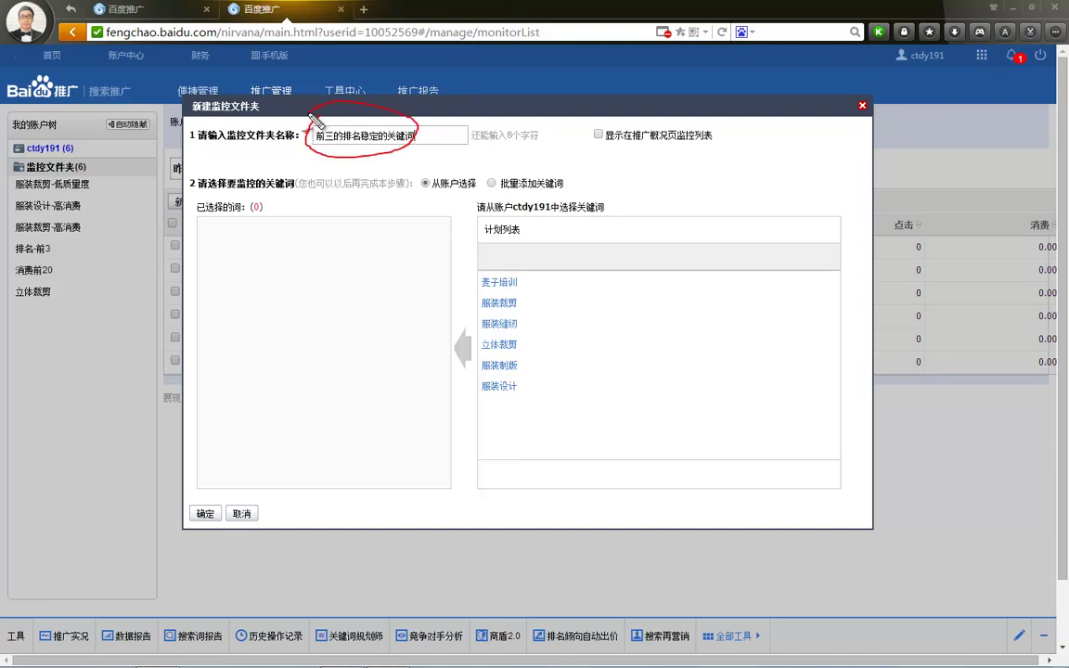
{"action": "key", "text": "Escape"}
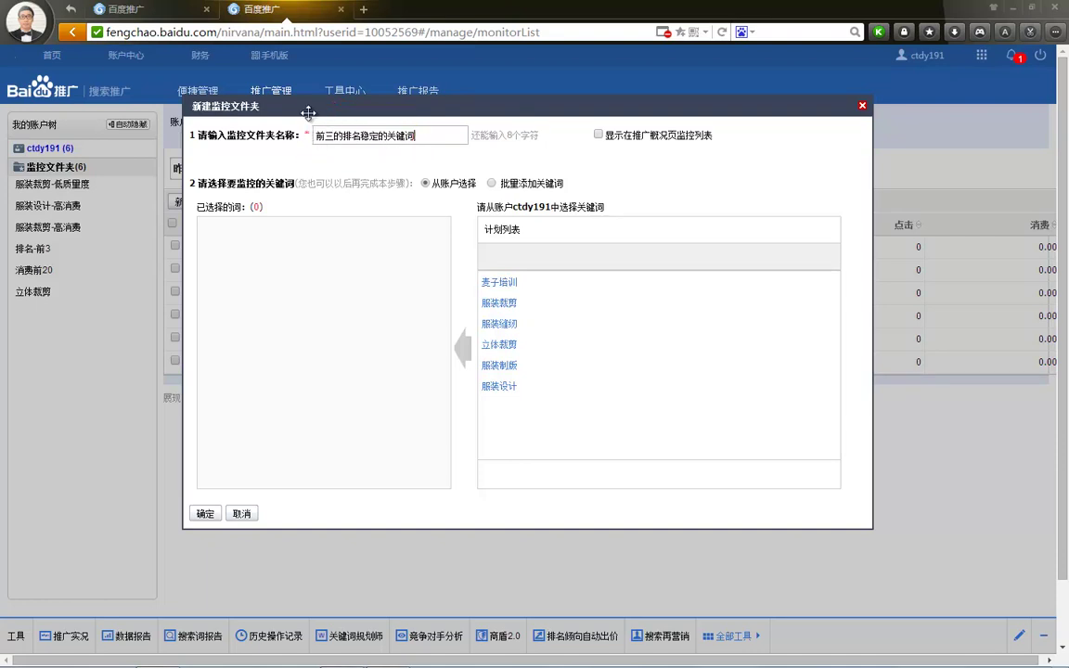
Select 服装裁剪基础教程, 服装裁剪教程大全 and 服装裁剪入门教程 from the 服装裁剪 plan's 服装裁剪教程 unit as keywords to monitor.
{"action": "left_click", "coordinate": [501, 303]}
{"action": "left_click", "coordinate": [508, 290]}
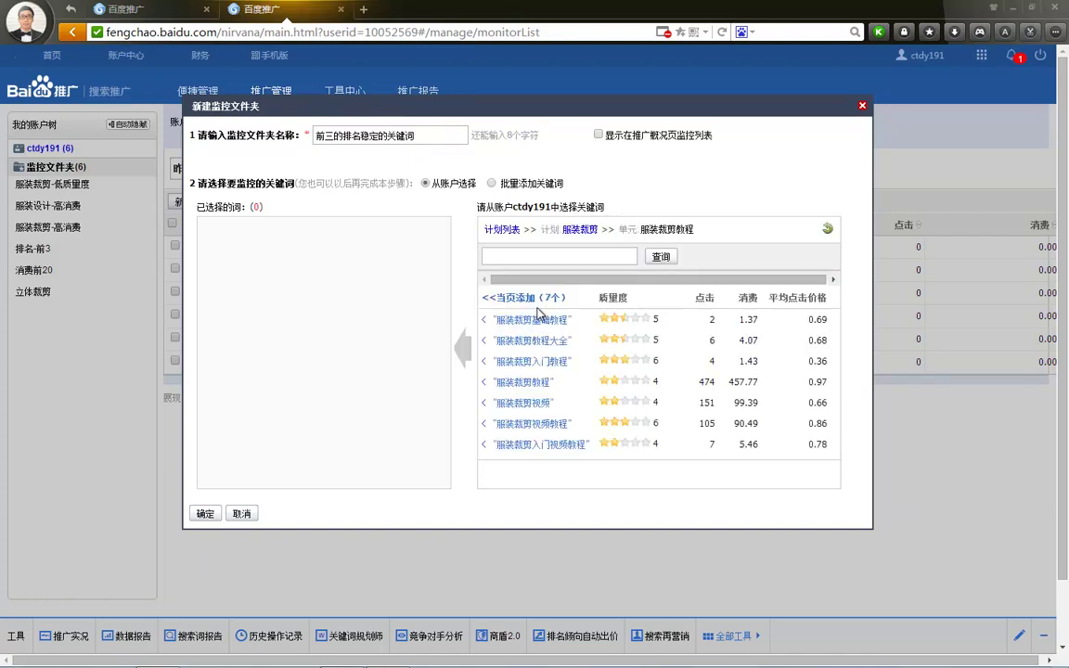
{"action": "left_click", "coordinate": [540, 320]}
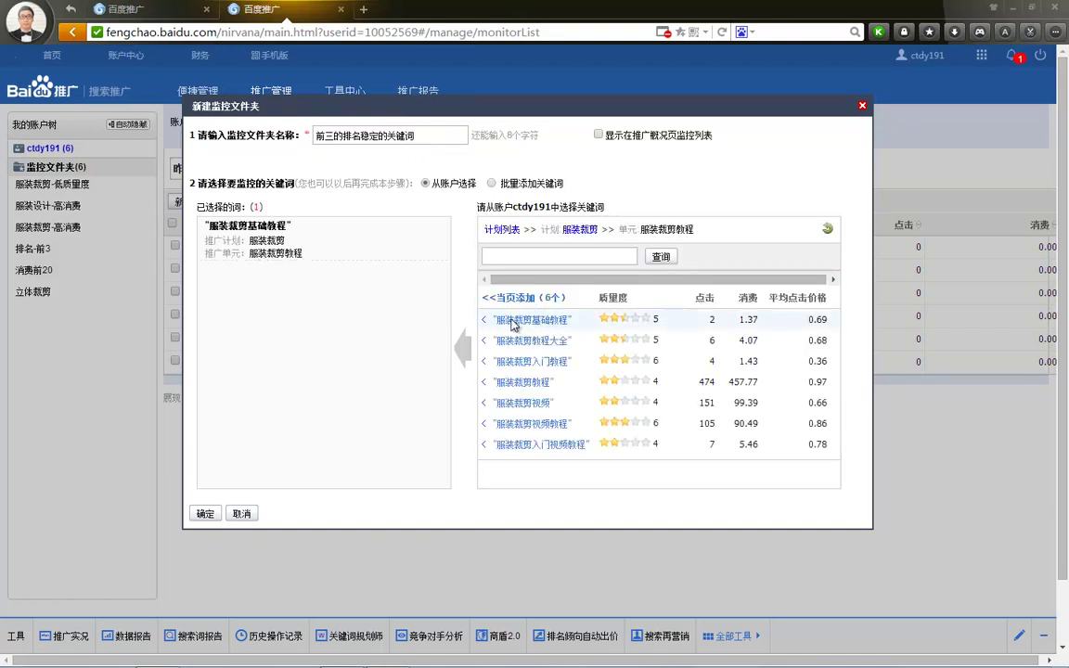
{"action": "left_click", "coordinate": [509, 339]}
{"action": "left_click", "coordinate": [495, 361]}
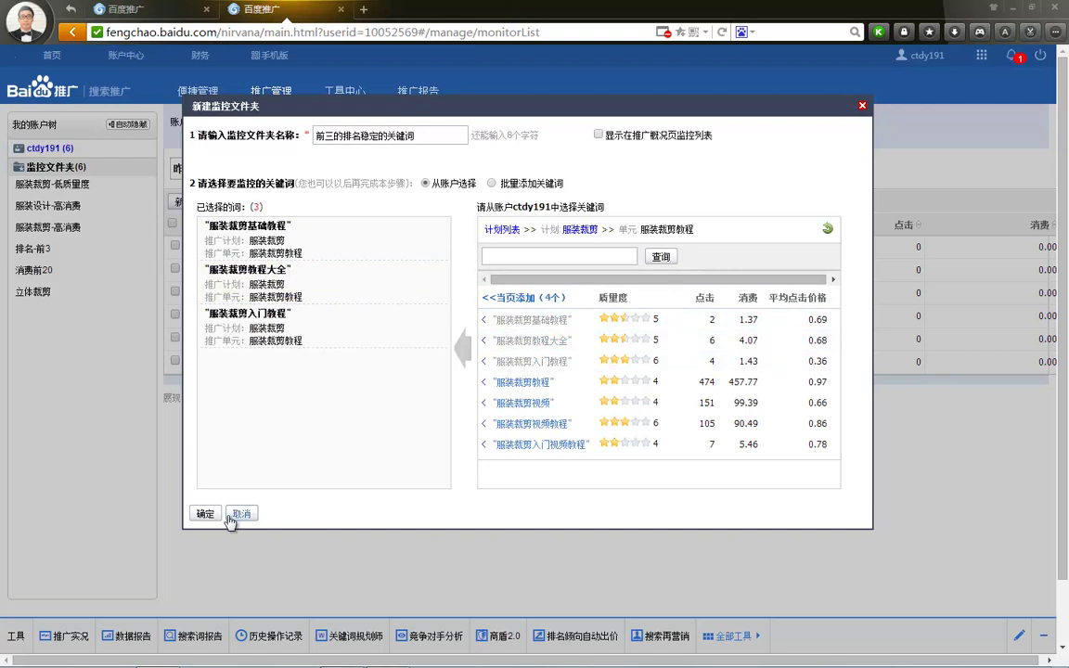
Discard the new monitoring folder without saving it and close the 推广管理 page.
{"action": "mouse_move", "coordinate": [388, 335]}
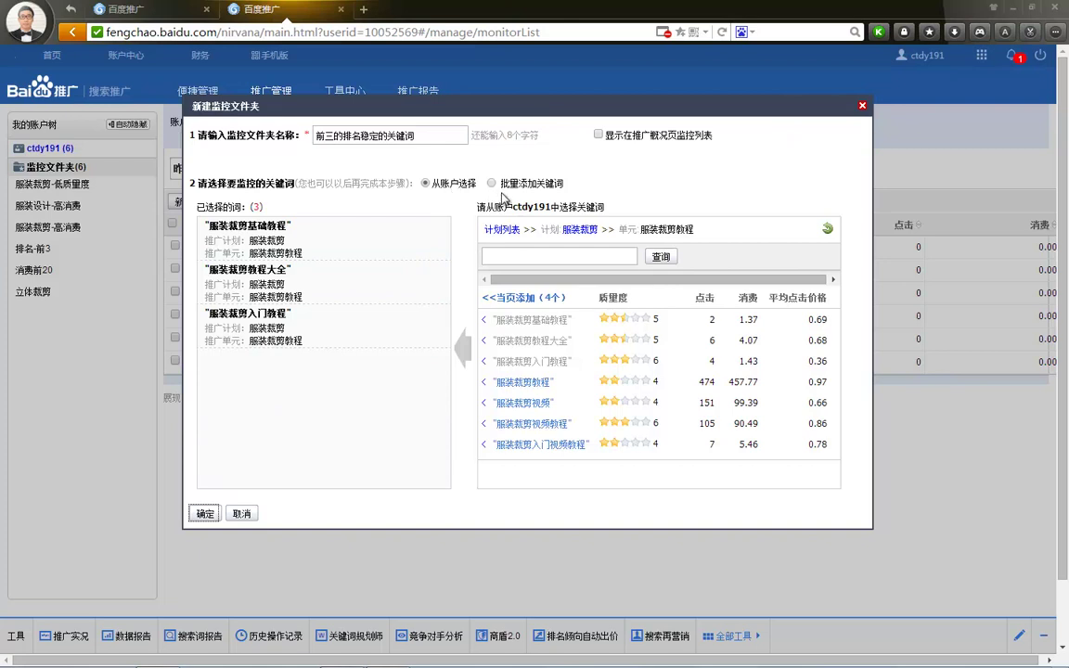
{"action": "left_click", "coordinate": [863, 105]}
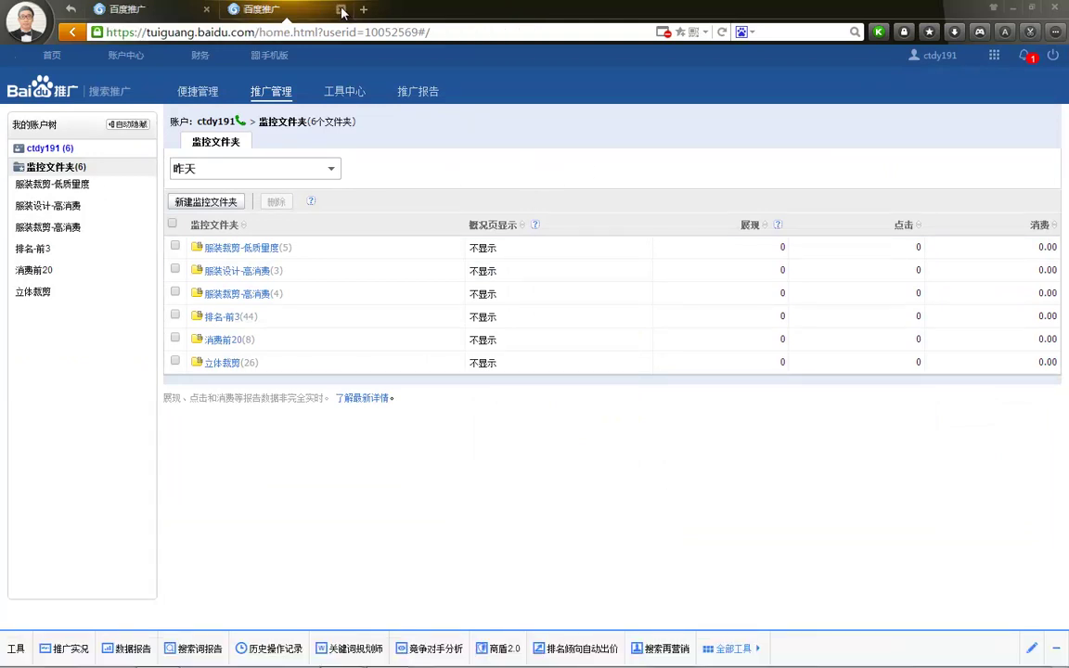
{"action": "left_click", "coordinate": [341, 10]}
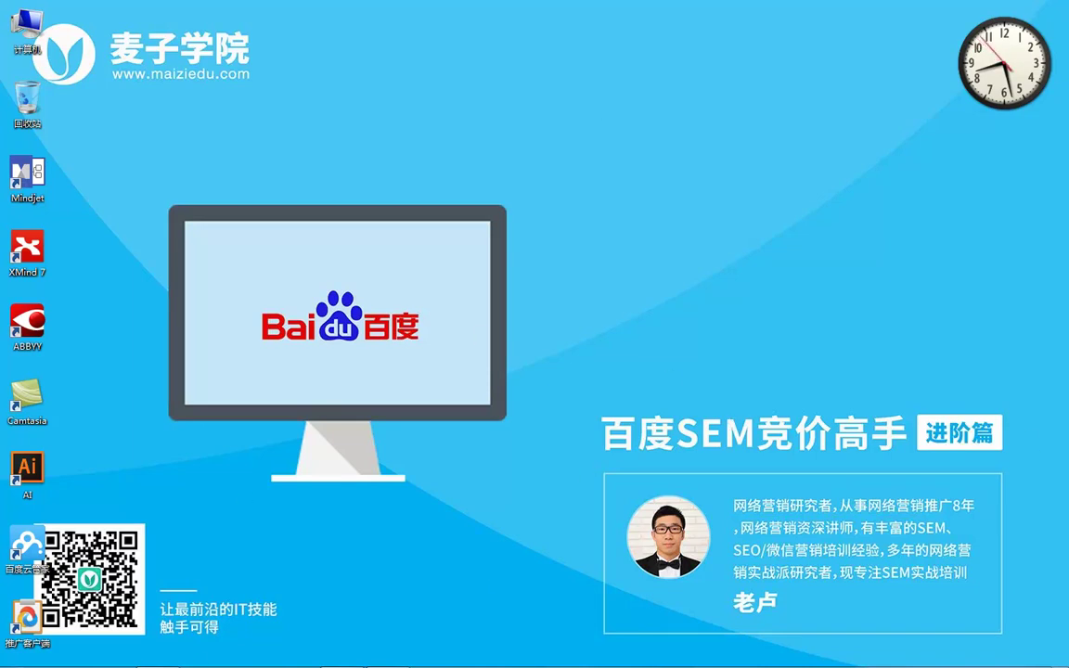
Switch to PowerPoint, view the 百度统计数据报告监控 slide and minimize the presentation.
{"action": "left_click", "coordinate": [388, 654]}
{"action": "scroll", "coordinate": [128, 230], "scroll_direction": "down", "scroll_amount": 1}
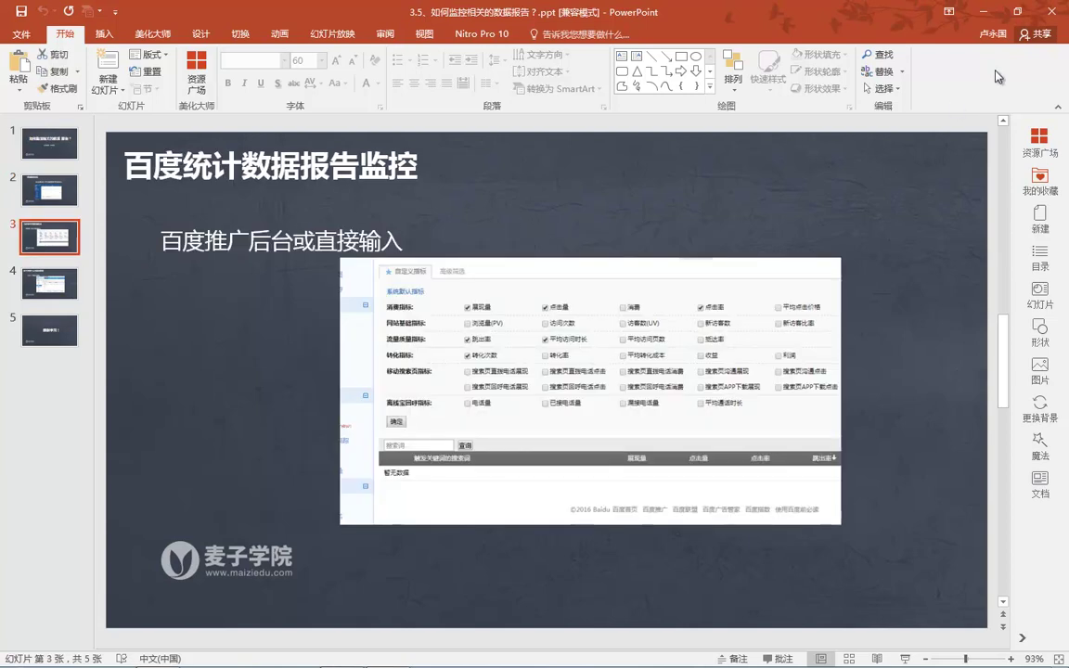
{"action": "left_click", "coordinate": [991, 11]}
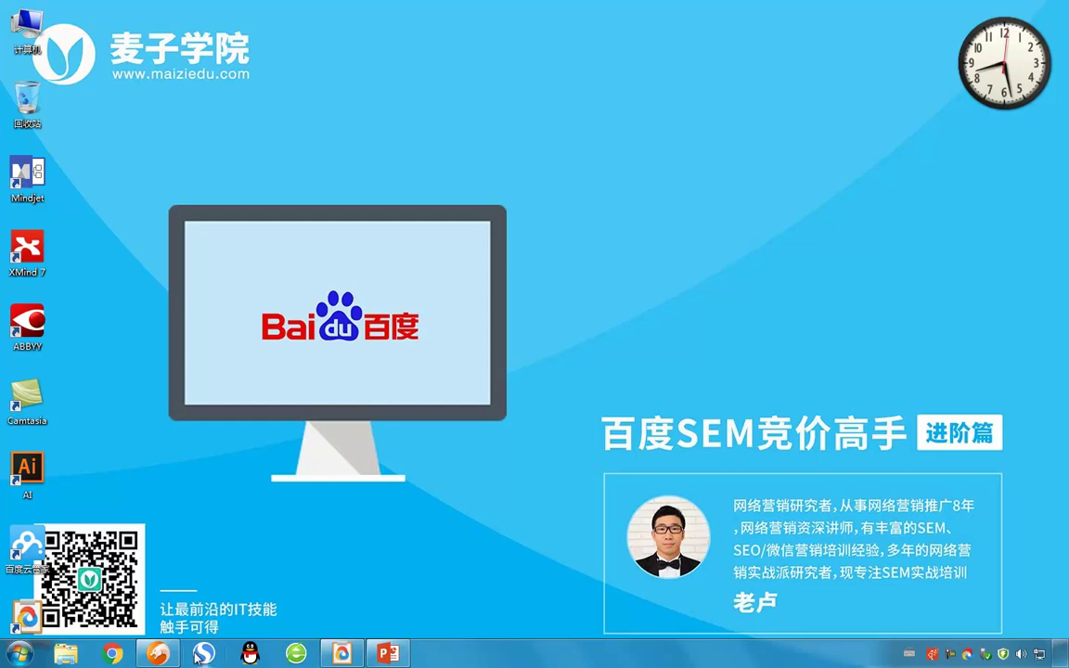
Return to the browser and open 百度统计 from 其他产品 on the 百度推广 home page.
{"action": "left_click", "coordinate": [206, 654]}
{"action": "scroll", "coordinate": [142, 523], "scroll_direction": "down", "scroll_amount": 4}
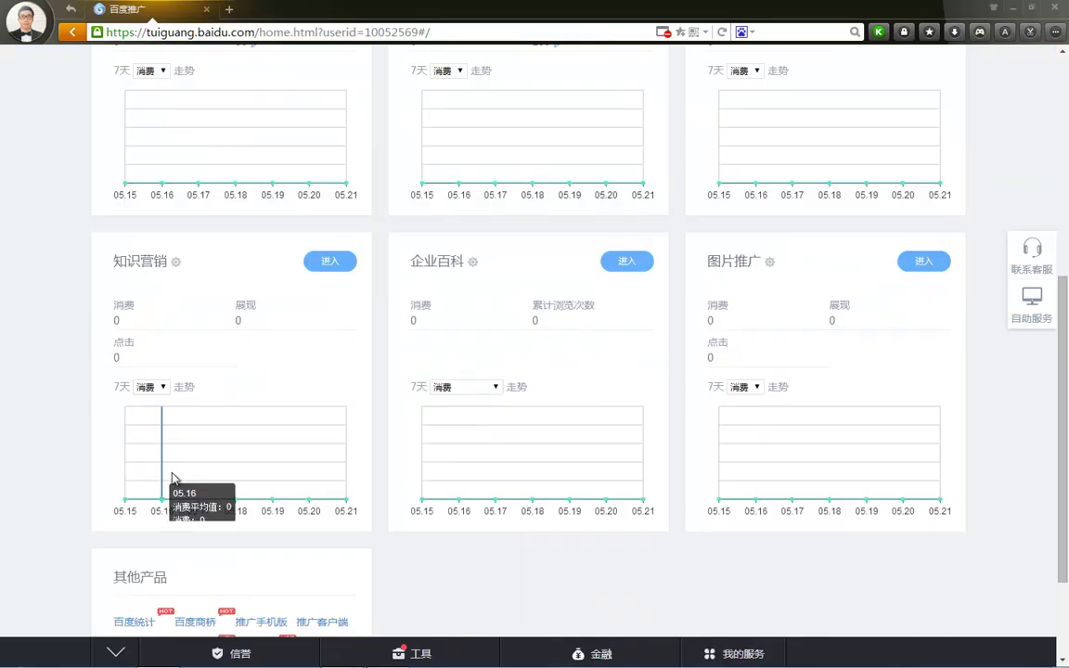
{"action": "left_click", "coordinate": [131, 619]}
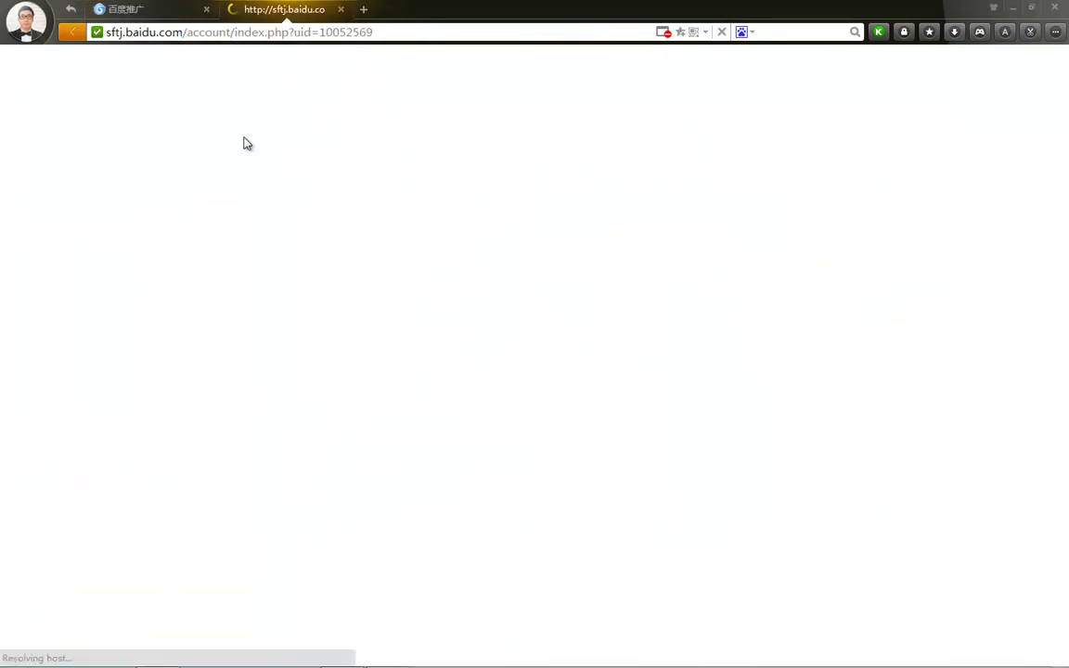
Load tongji.baidu.com directly in a new browser tab.
{"action": "left_click", "coordinate": [363, 8]}
{"action": "left_click", "coordinate": [377, 33]}
{"action": "type", "text": "to"}
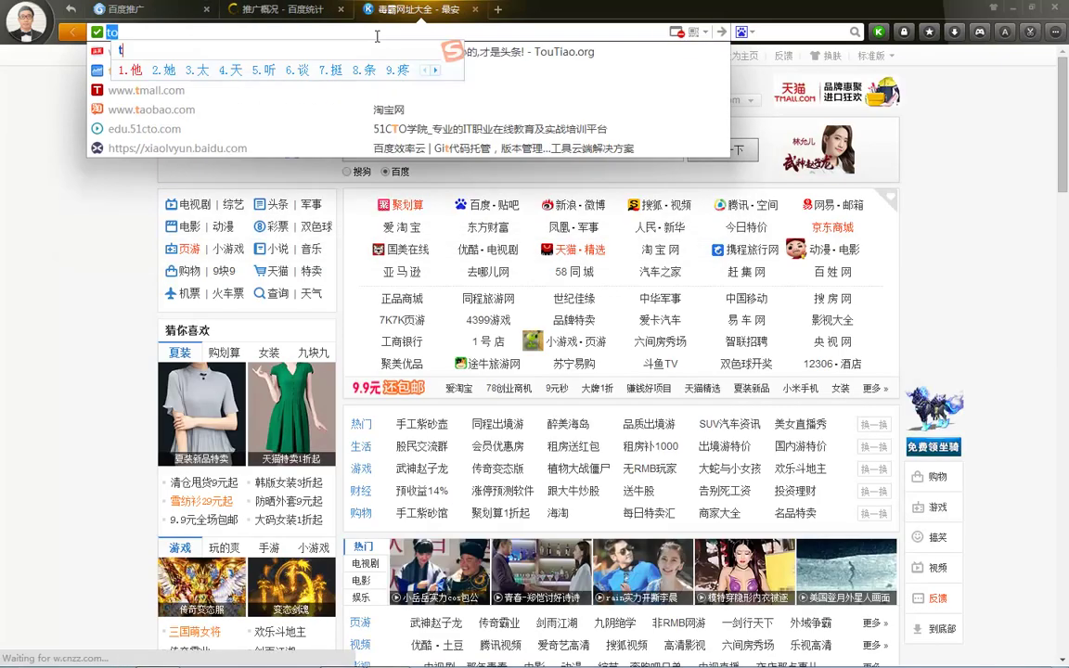
{"action": "type", "text": "ngji.baidu.com"}
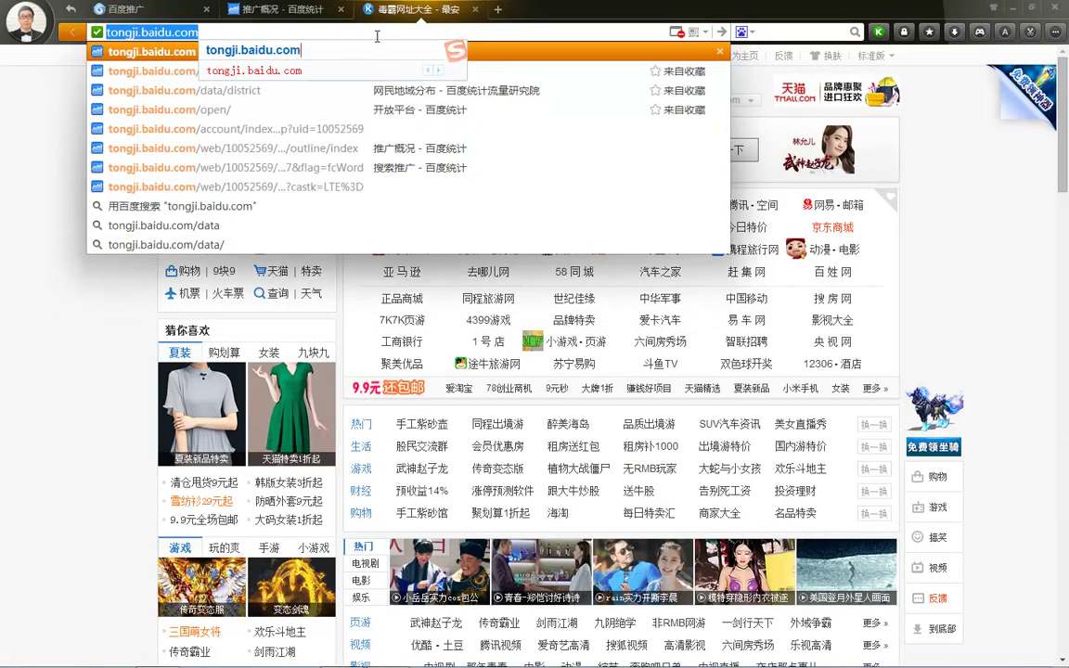
{"action": "key", "text": "Return"}
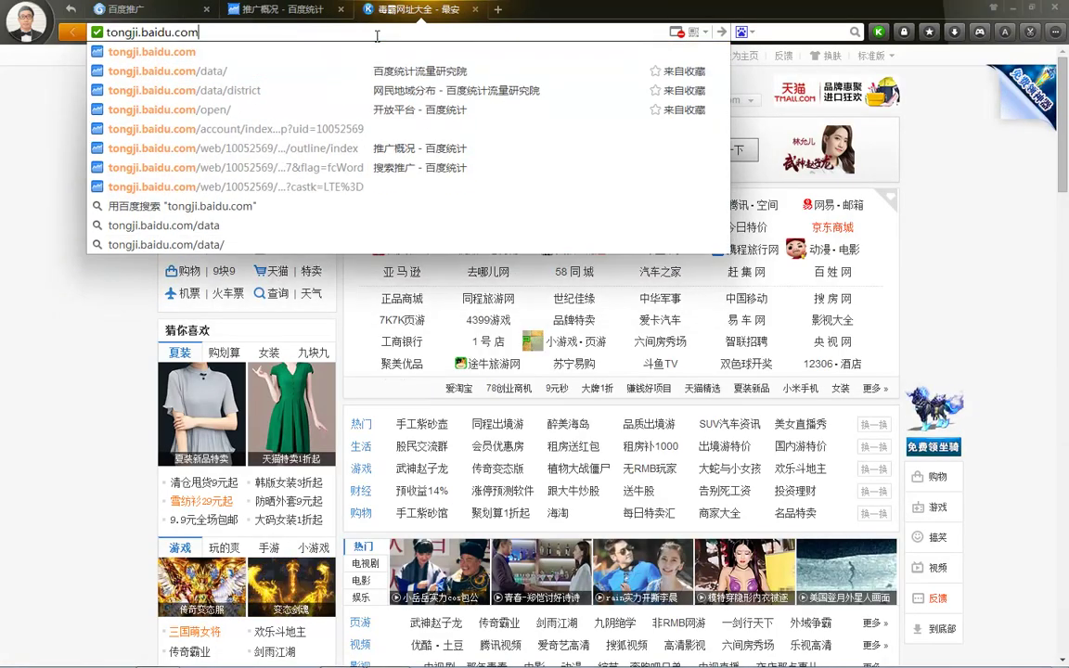
Compare the two 百度统计 tabs, return to the 推广概况 report and select its web address.
{"action": "left_click", "coordinate": [302, 20]}
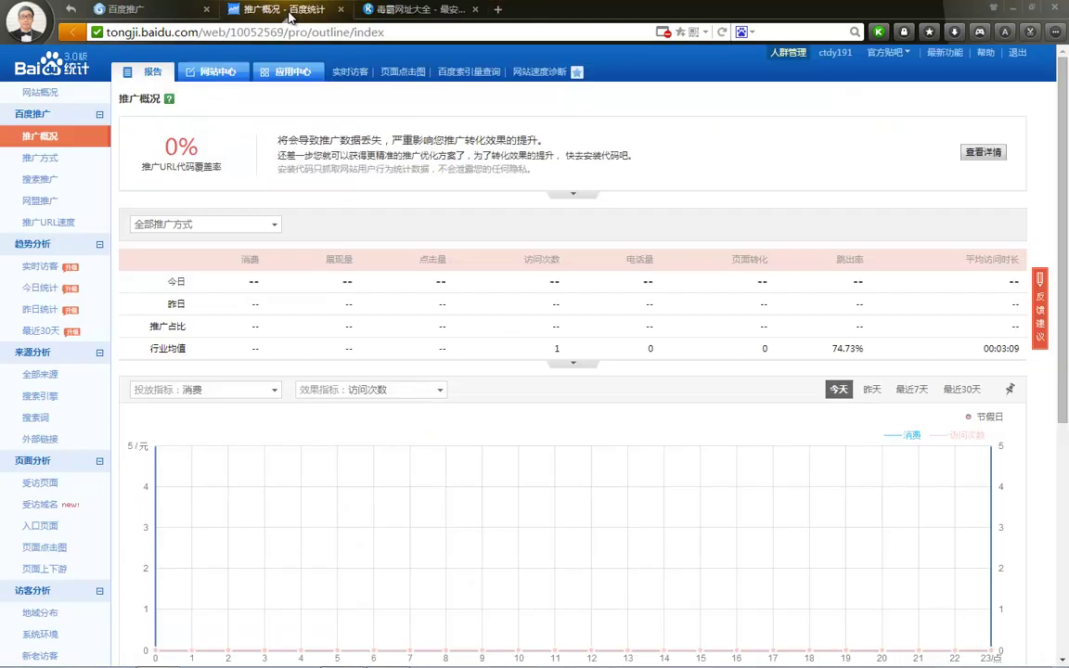
{"action": "left_click", "coordinate": [404, 11]}
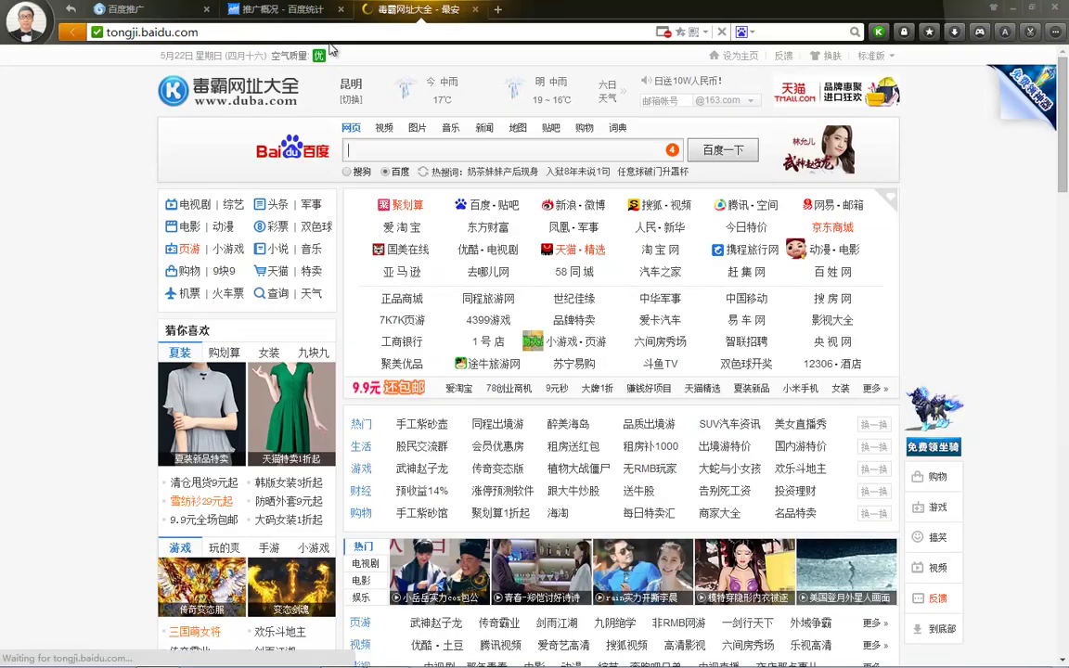
{"action": "left_click", "coordinate": [296, 11]}
{"action": "left_click", "coordinate": [302, 32]}
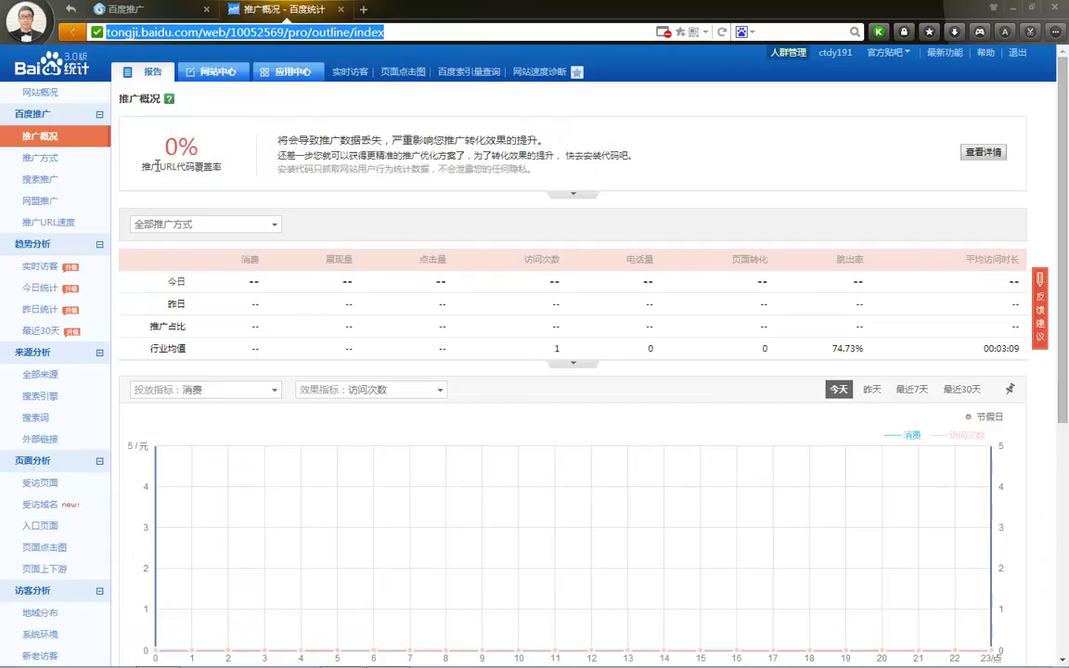
Open the 搜索推广 report and switch it to the 推广URL dimension.
{"action": "left_click", "coordinate": [65, 180]}
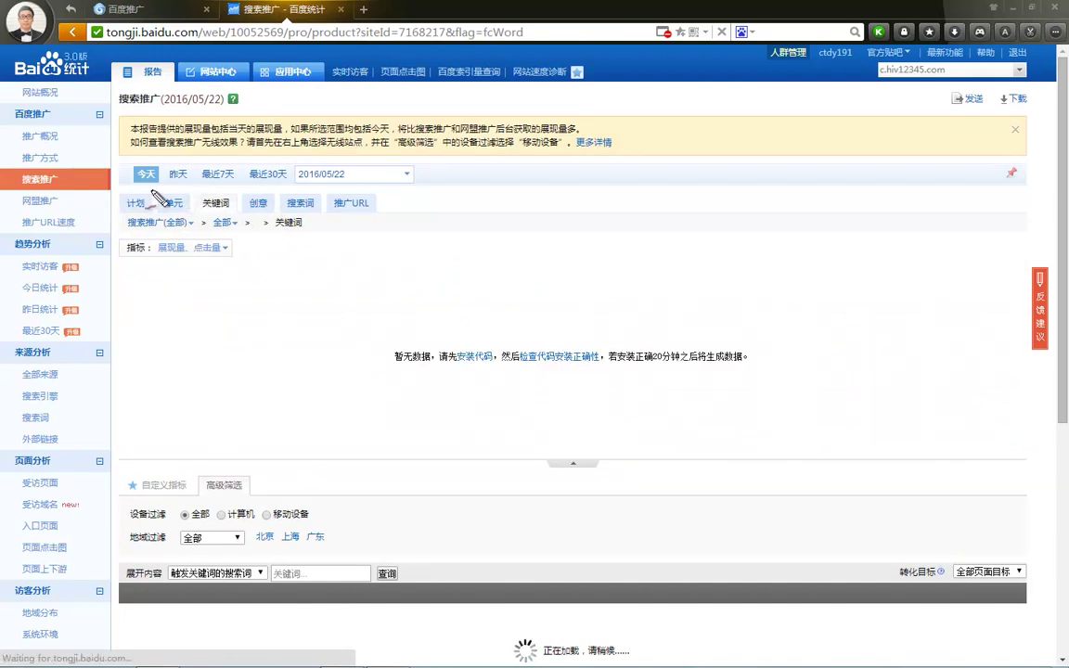
{"action": "mouse_move", "coordinate": [144, 191]}
{"action": "left_mouse_down"}
{"action": "mouse_move", "coordinate": [229, 229]}
{"action": "mouse_move", "coordinate": [390, 190]}
{"action": "mouse_move", "coordinate": [172, 167]}
{"action": "mouse_move", "coordinate": [127, 203]}
{"action": "mouse_move", "coordinate": [186, 221]}
{"action": "left_mouse_up"}
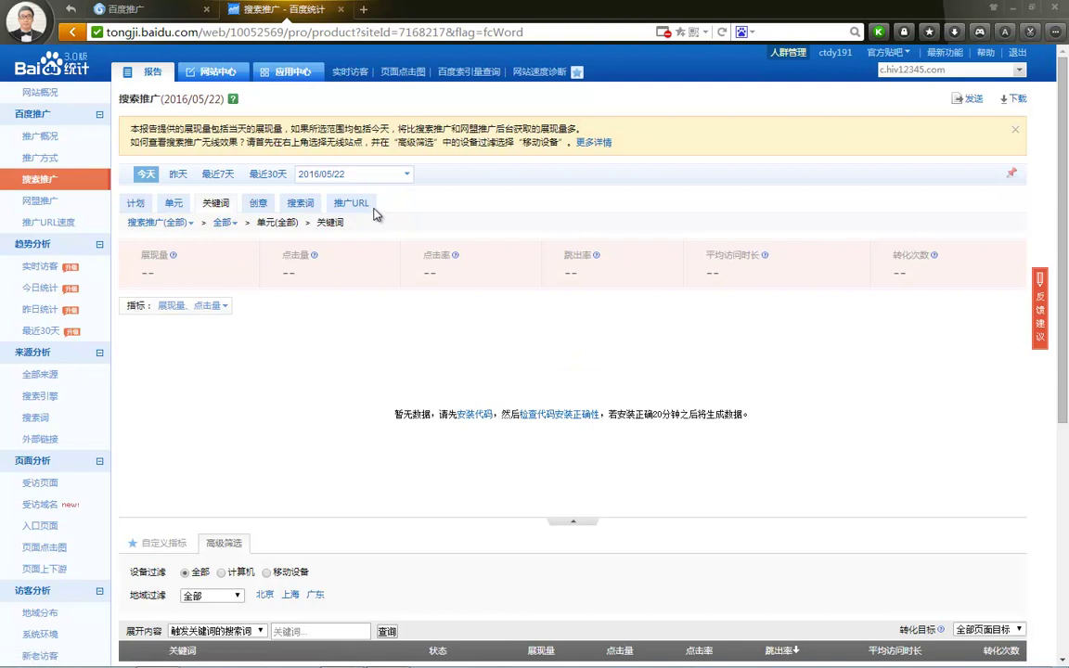
{"action": "left_click", "coordinate": [349, 205]}
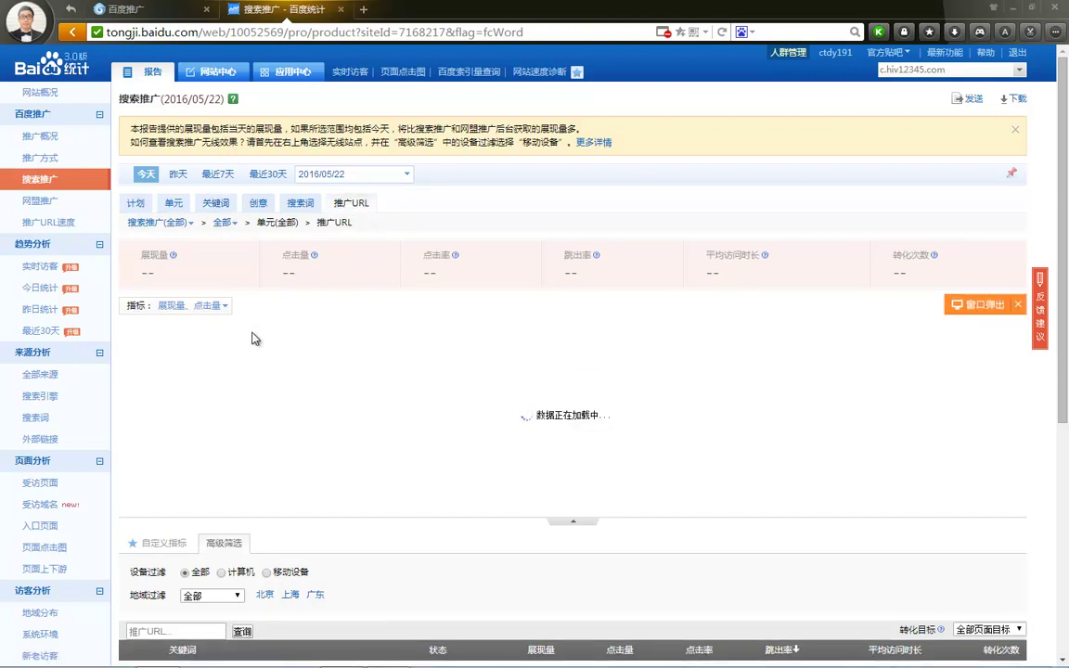
Examine the 推广URL report's chart area and summary metrics, including 展现量, 点击量, 点击率 and 跳出率.
{"action": "scroll", "coordinate": [255, 338], "scroll_direction": "down", "scroll_amount": 1}
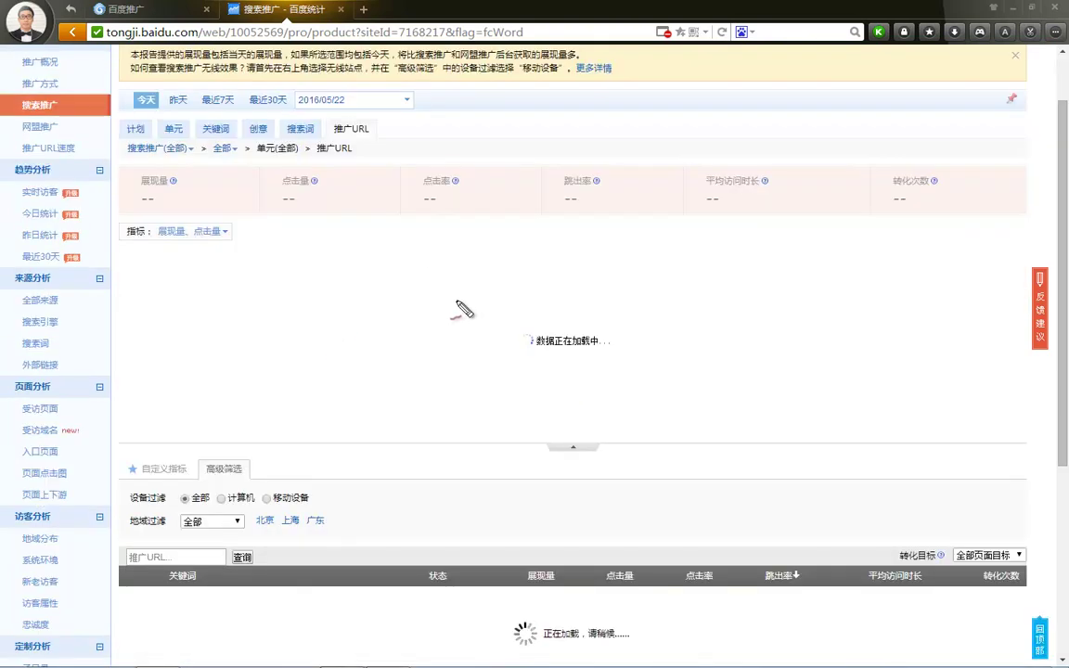
{"action": "mouse_move", "coordinate": [149, 208]}
{"action": "left_mouse_down"}
{"action": "mouse_move", "coordinate": [141, 222]}
{"action": "mouse_move", "coordinate": [139, 186]}
{"action": "mouse_move", "coordinate": [130, 199]}
{"action": "left_mouse_up"}
{"action": "mouse_move", "coordinate": [346, 312]}
{"action": "left_mouse_down"}
{"action": "mouse_move", "coordinate": [580, 407]}
{"action": "mouse_move", "coordinate": [872, 311]}
{"action": "mouse_move", "coordinate": [339, 308]}
{"action": "mouse_move", "coordinate": [372, 321]}
{"action": "left_mouse_up"}
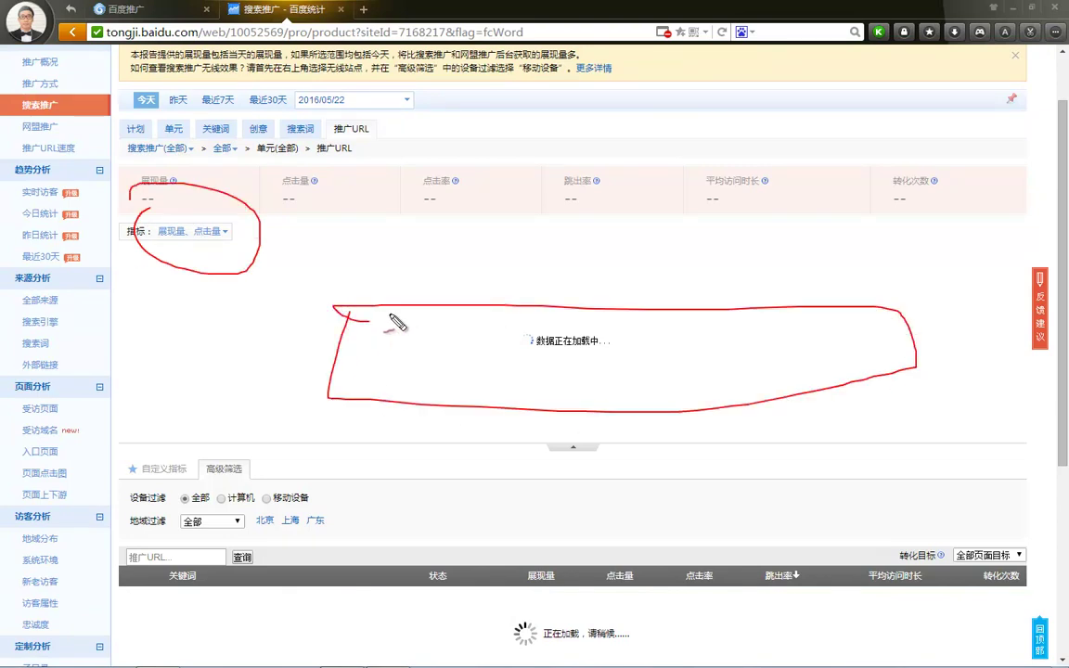
{"action": "key", "text": "Escape"}
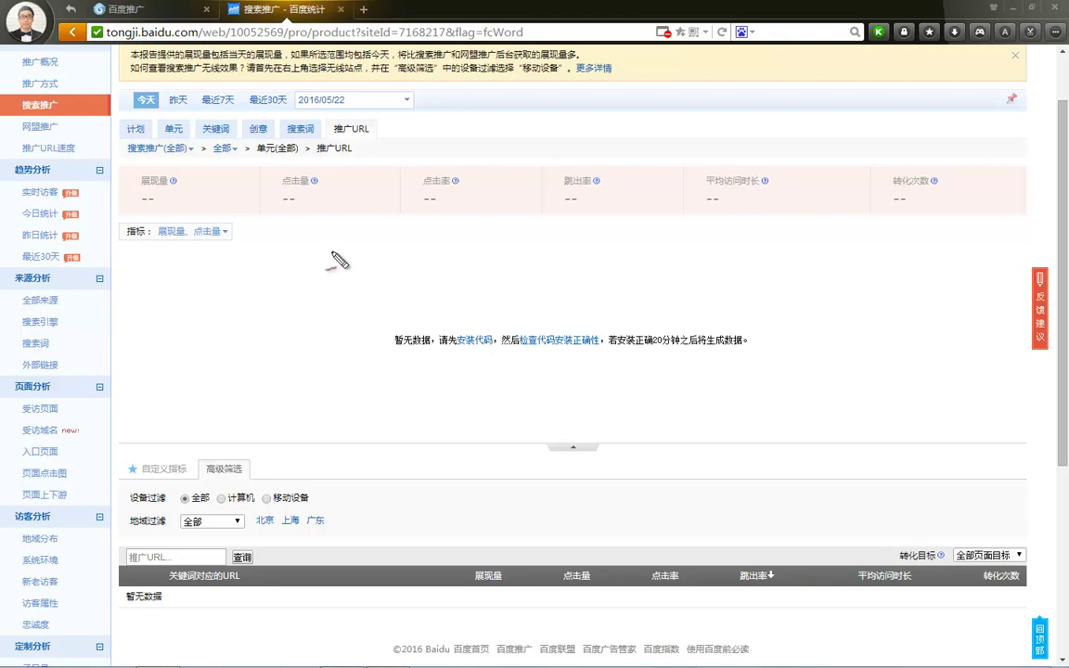
{"action": "mouse_move", "coordinate": [146, 159]}
{"action": "left_mouse_down"}
{"action": "mouse_move", "coordinate": [122, 216]}
{"action": "mouse_move", "coordinate": [165, 172]}
{"action": "left_mouse_up"}
{"action": "mouse_move", "coordinate": [262, 173]}
{"action": "left_mouse_down"}
{"action": "mouse_move", "coordinate": [284, 225]}
{"action": "mouse_move", "coordinate": [348, 187]}
{"action": "left_mouse_up"}
{"action": "mouse_move", "coordinate": [418, 170]}
{"action": "left_mouse_down"}
{"action": "mouse_move", "coordinate": [423, 211]}
{"action": "mouse_move", "coordinate": [461, 178]}
{"action": "left_mouse_up"}
{"action": "mouse_move", "coordinate": [548, 172]}
{"action": "left_mouse_down"}
{"action": "mouse_move", "coordinate": [568, 209]}
{"action": "mouse_move", "coordinate": [603, 176]}
{"action": "left_mouse_up"}
{"action": "mouse_move", "coordinate": [103, 225]}
{"action": "left_mouse_down"}
{"action": "mouse_move", "coordinate": [591, 220]}
{"action": "mouse_move", "coordinate": [794, 190]}
{"action": "left_mouse_up"}
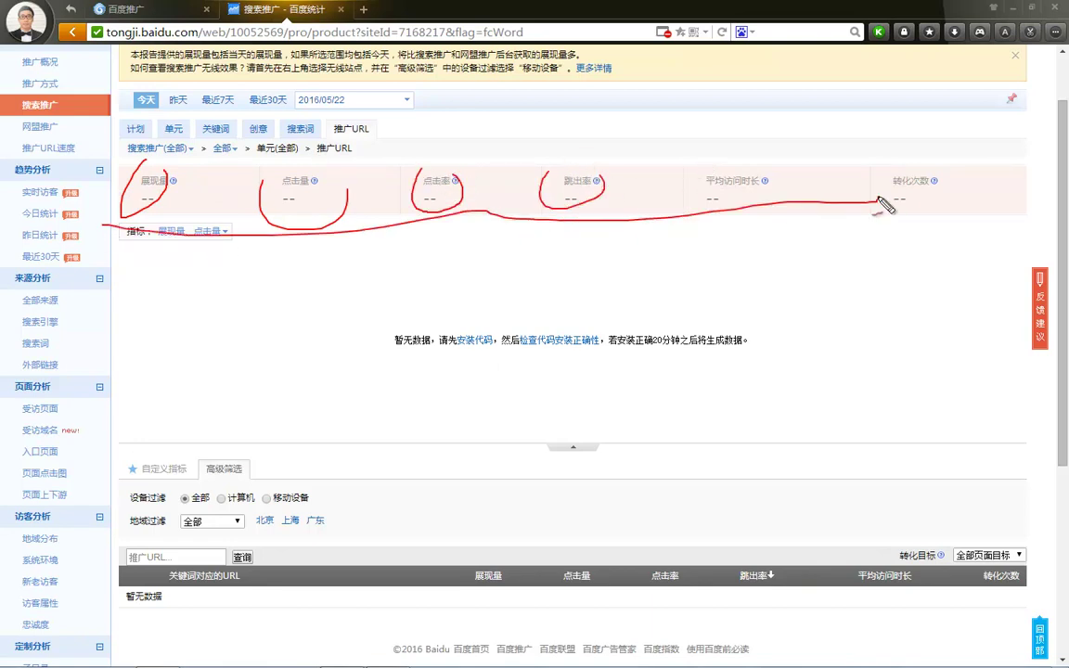
{"action": "key", "text": "Escape"}
Filter the 推广URL report to 移动设备 and review its chart and advanced filters.
{"action": "scroll", "coordinate": [626, 319], "scroll_direction": "down", "scroll_amount": 3}
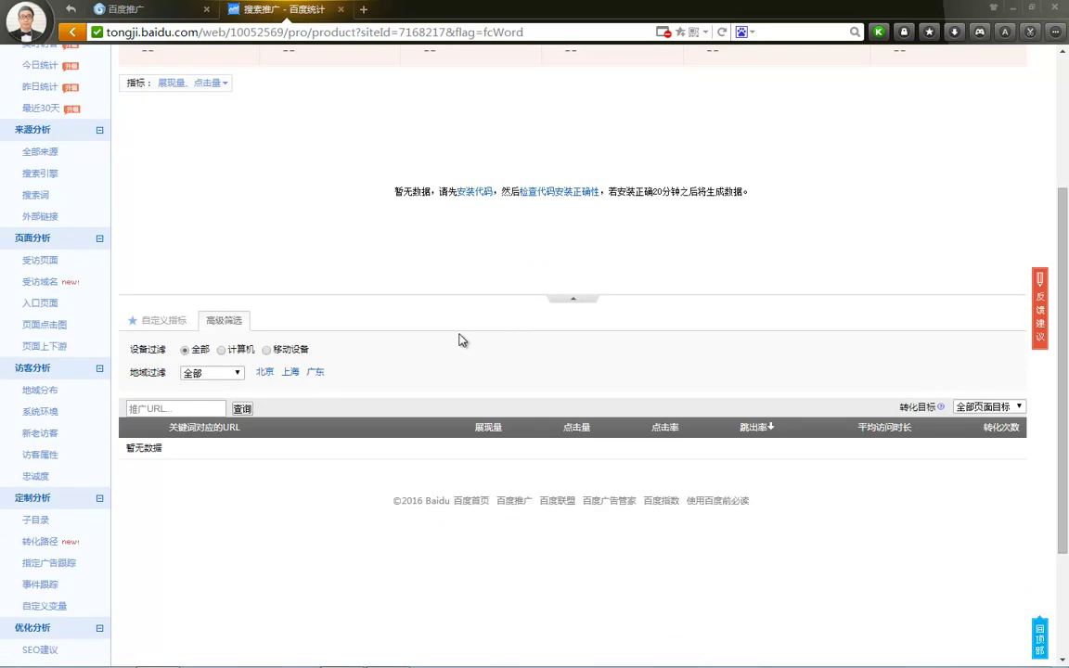
{"action": "left_click", "coordinate": [268, 352]}
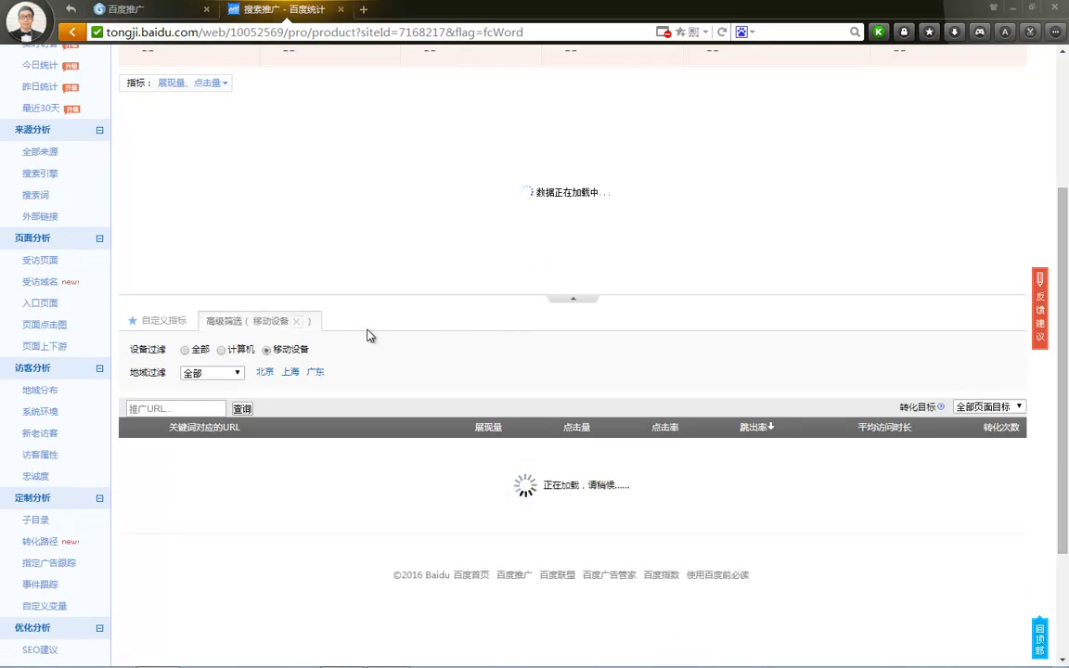
{"action": "scroll", "coordinate": [369, 335], "scroll_direction": "up", "scroll_amount": 3}
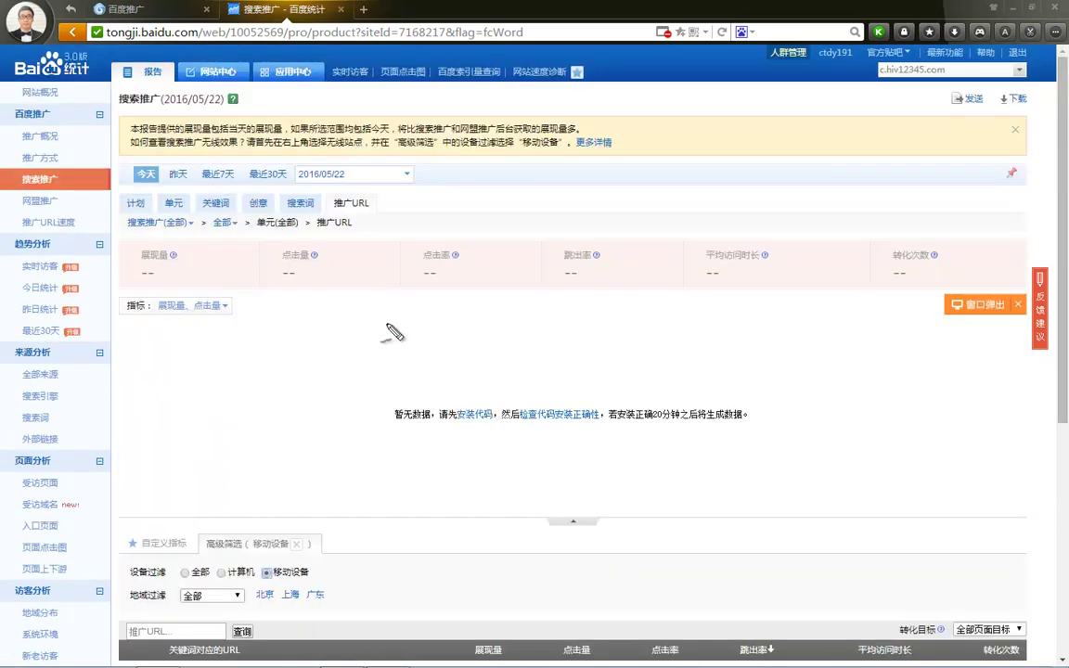
{"action": "mouse_move", "coordinate": [225, 295]}
{"action": "left_mouse_down"}
{"action": "mouse_move", "coordinate": [419, 551]}
{"action": "mouse_move", "coordinate": [277, 349]}
{"action": "left_mouse_up"}
{"action": "right_click", "coordinate": [276, 350]}
{"action": "scroll", "coordinate": [278, 357], "scroll_direction": "down", "scroll_amount": 3}
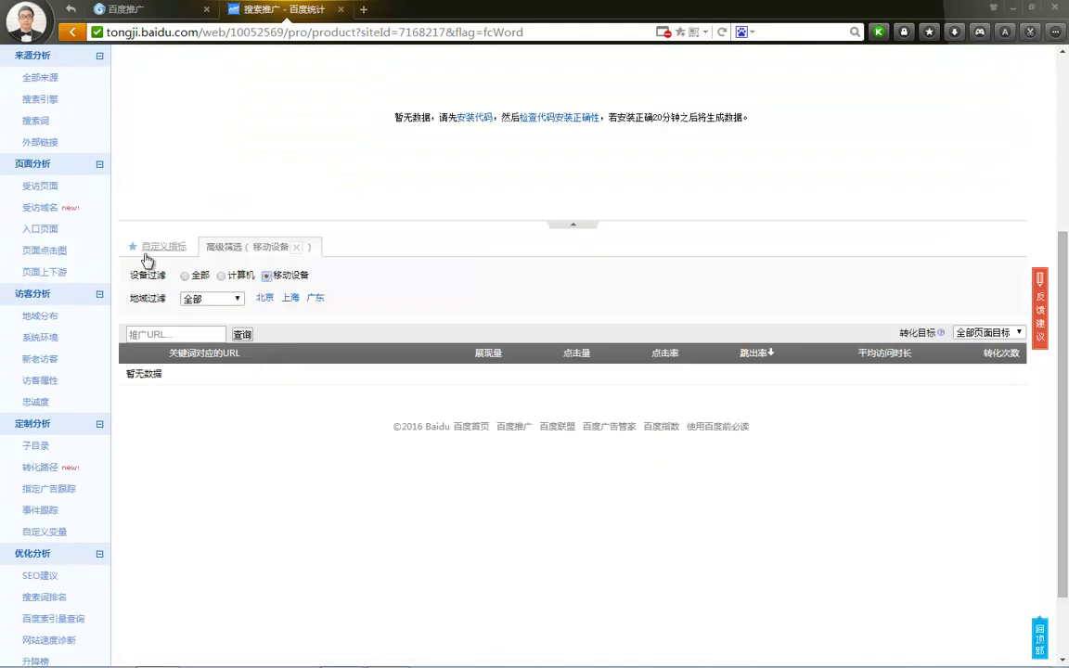
{"action": "scroll", "coordinate": [208, 279], "scroll_direction": "up", "scroll_amount": 2}
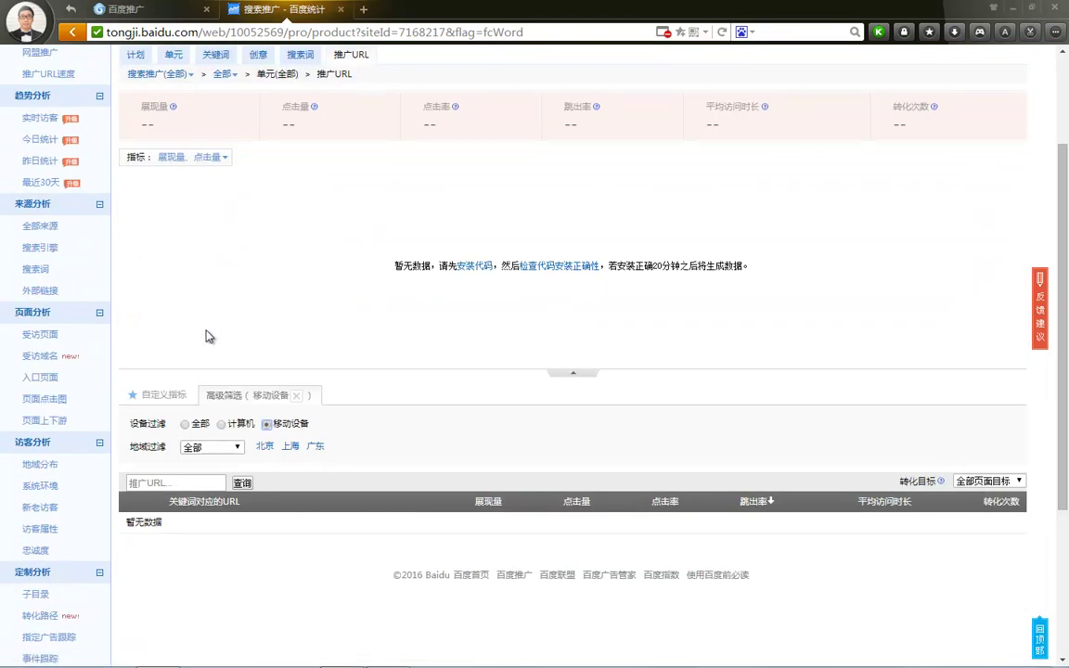
Show the report's 自定义指标 options and examine the available metrics, especially 移动搜索页指标.
{"action": "left_click", "coordinate": [166, 395]}
{"action": "scroll", "coordinate": [430, 353], "scroll_direction": "down", "scroll_amount": 2}
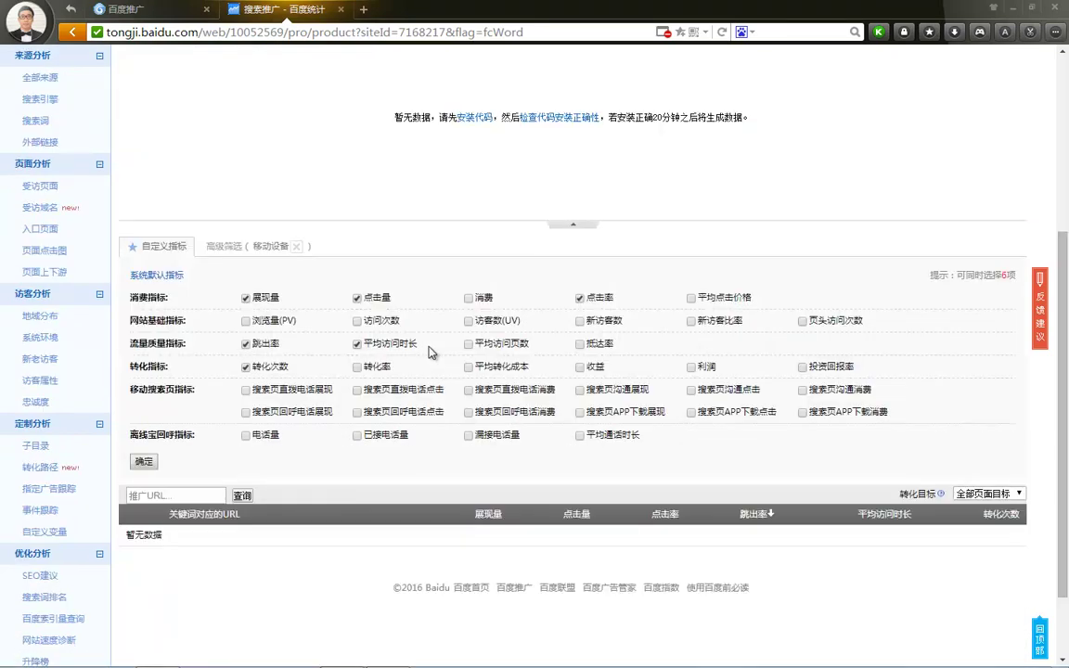
{"action": "mouse_move", "coordinate": [181, 266]}
{"action": "left_mouse_down"}
{"action": "mouse_move", "coordinate": [184, 438]}
{"action": "mouse_move", "coordinate": [764, 433]}
{"action": "mouse_move", "coordinate": [919, 279]}
{"action": "mouse_move", "coordinate": [181, 283]}
{"action": "left_mouse_up"}
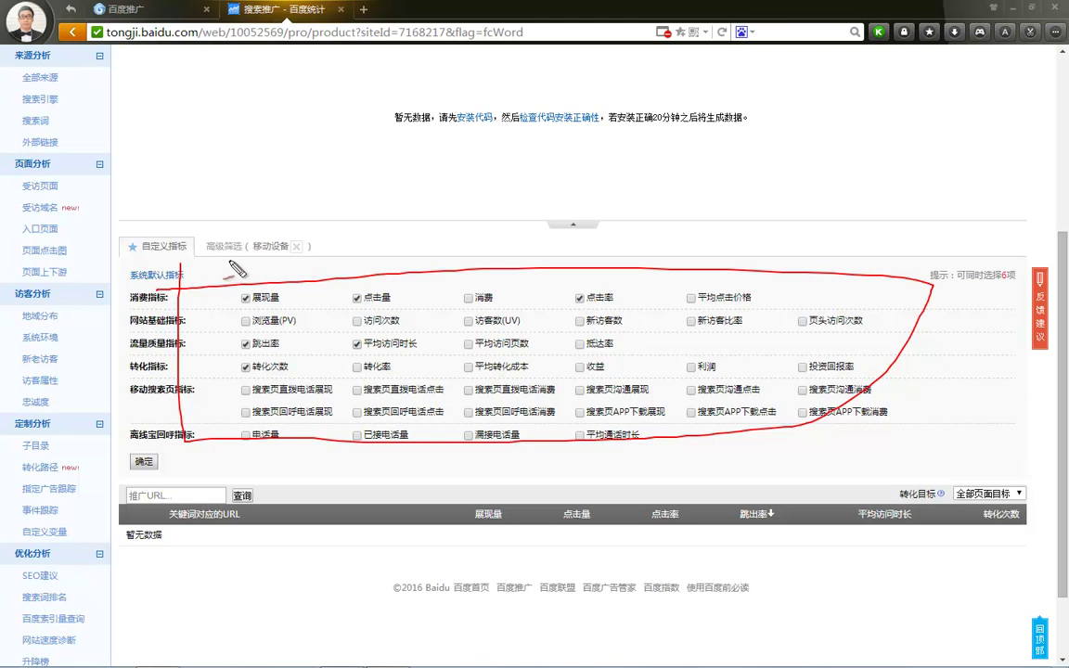
{"action": "mouse_move", "coordinate": [254, 239]}
{"action": "left_mouse_down"}
{"action": "mouse_move", "coordinate": [284, 260]}
{"action": "mouse_move", "coordinate": [256, 232]}
{"action": "left_mouse_up"}
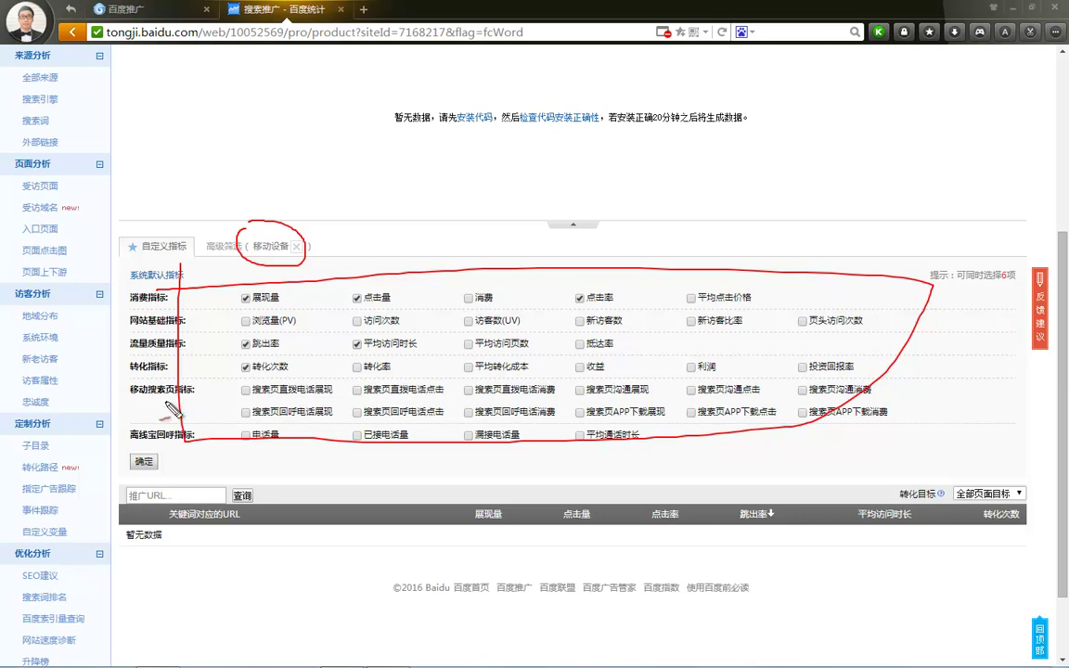
{"action": "mouse_move", "coordinate": [123, 402]}
{"action": "left_mouse_down"}
{"action": "mouse_move", "coordinate": [202, 409]}
{"action": "mouse_move", "coordinate": [237, 433]}
{"action": "mouse_move", "coordinate": [872, 410]}
{"action": "mouse_move", "coordinate": [846, 383]}
{"action": "mouse_move", "coordinate": [462, 377]}
{"action": "mouse_move", "coordinate": [230, 388]}
{"action": "left_mouse_up"}
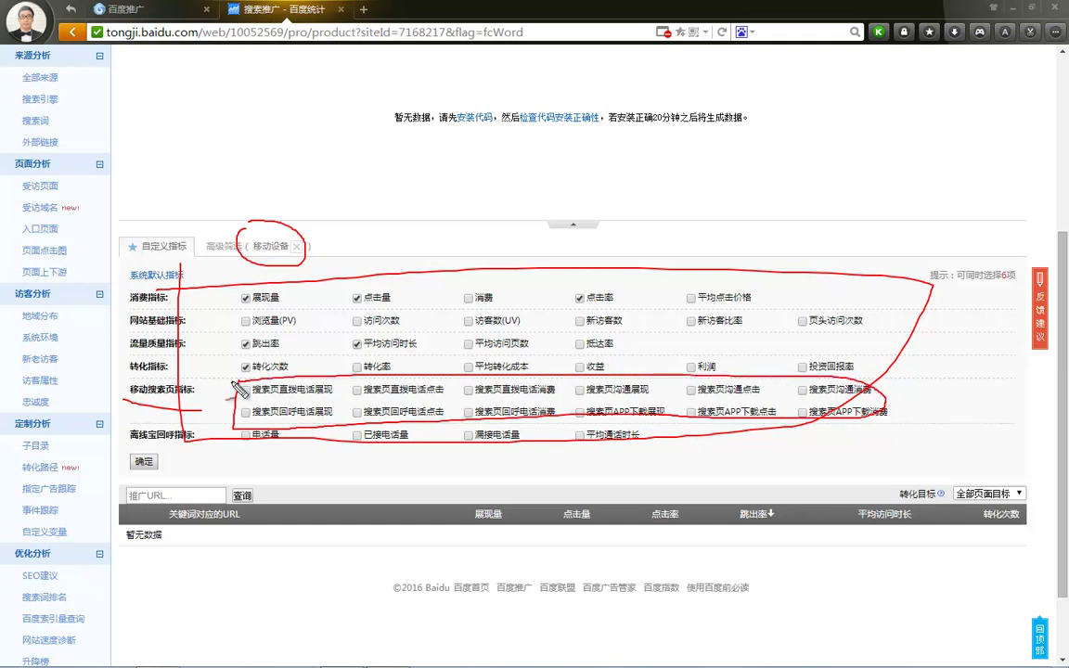
{"action": "key", "text": "Escape"}
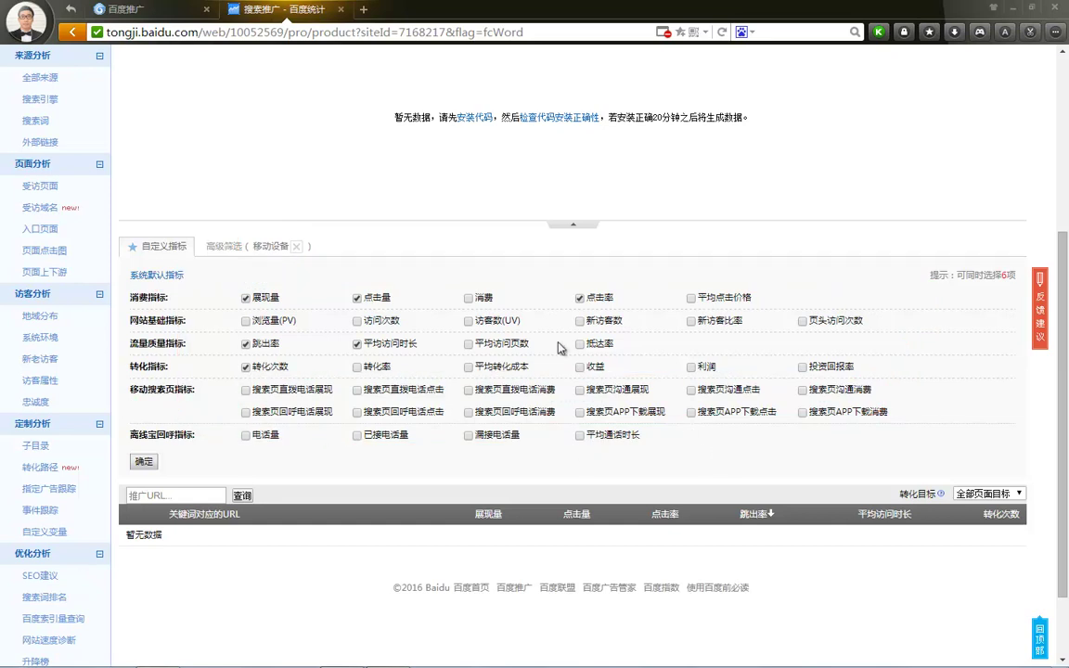
Close the 搜索推广 report tab and bring the browser back to the 百度推广 home page.
{"action": "scroll", "coordinate": [479, 295], "scroll_direction": "up", "scroll_amount": 4}
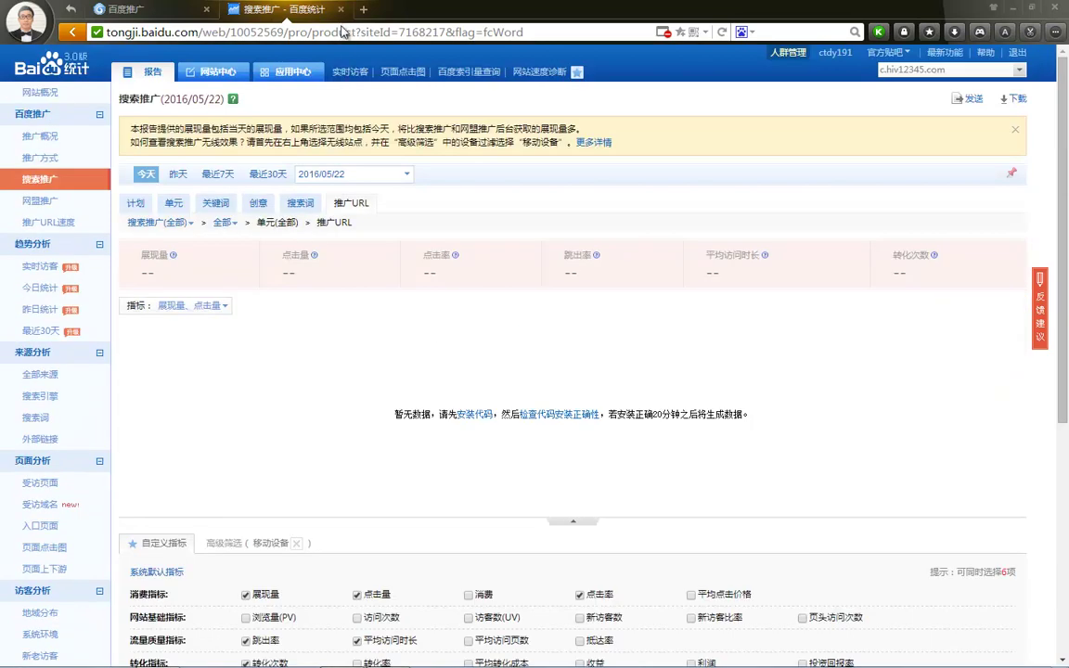
{"action": "double_click", "coordinate": [306, 8]}
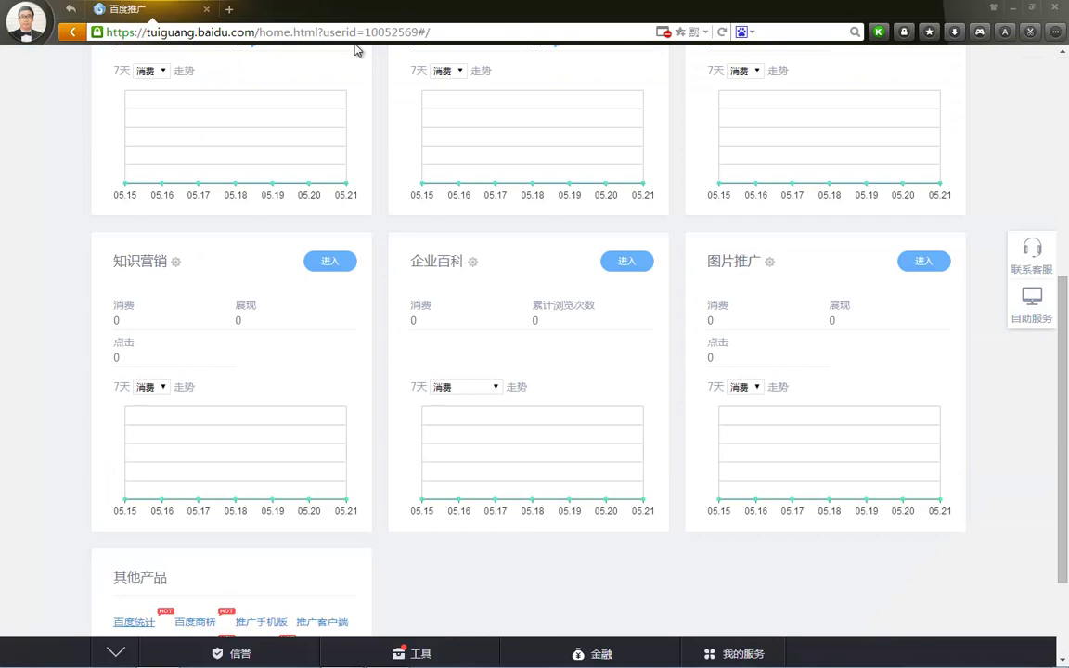
{"action": "left_click", "coordinate": [1013, 7]}
{"action": "mouse_move", "coordinate": [388, 655]}
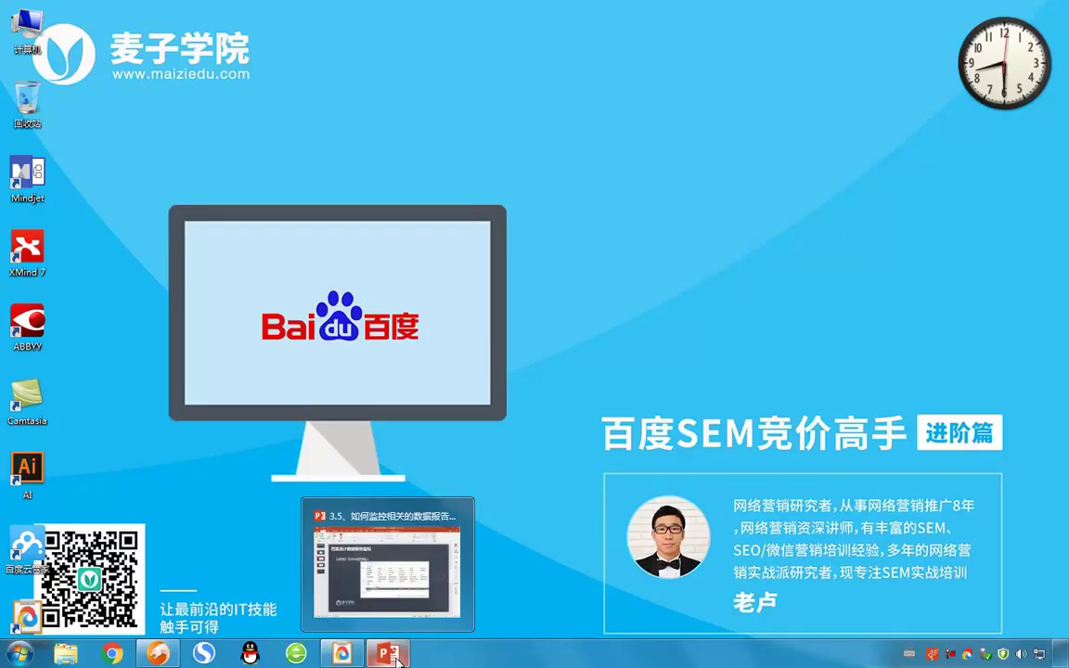
{"action": "left_click", "coordinate": [158, 655]}
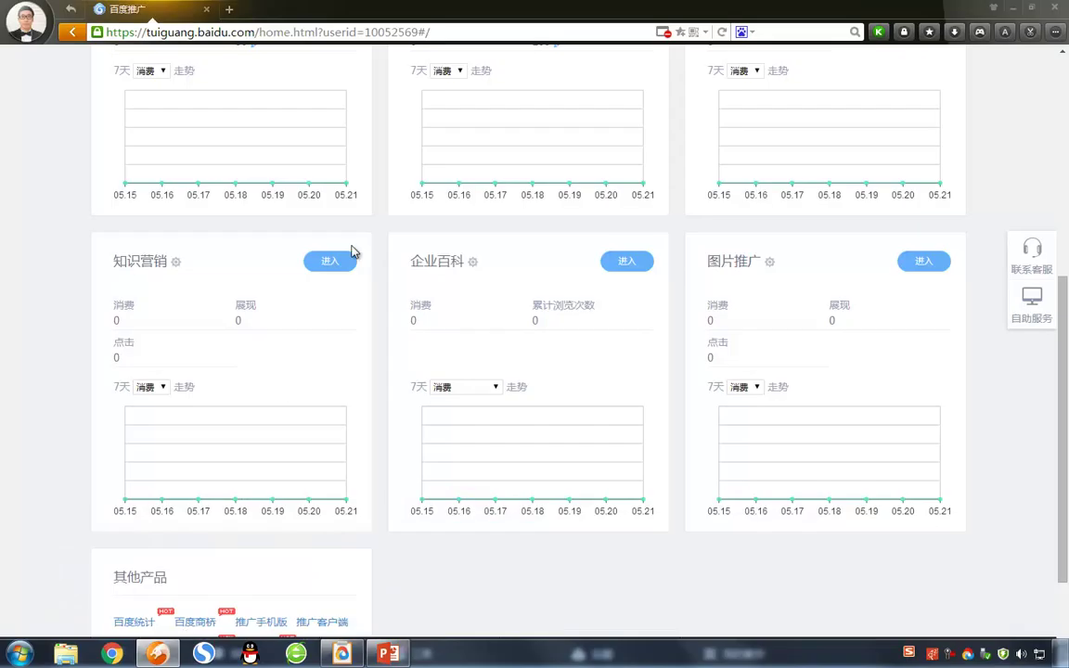
Search Baidu for 网站统计 from a new browser tab's start page.
{"action": "left_click", "coordinate": [229, 9]}
{"action": "left_click", "coordinate": [354, 150]}
{"action": "type", "text": "togji"}
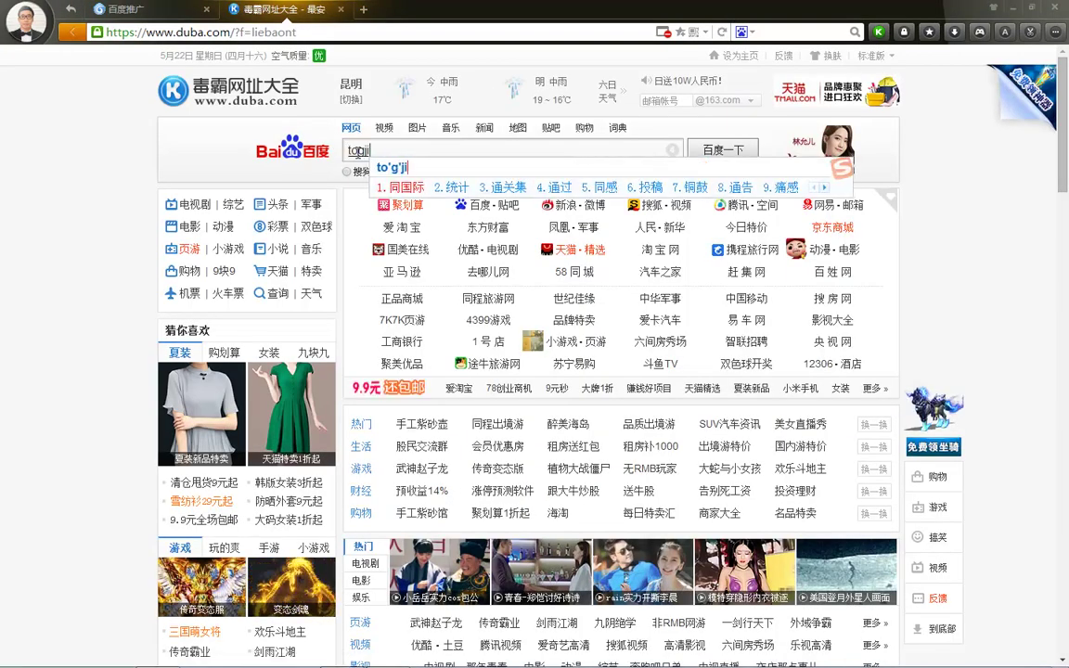
{"action": "key", "text": "space"}
{"action": "key", "text": "BackSpace"}
{"action": "key", "text": "BackSpace"}
{"action": "key", "text": "BackSpace"}
{"action": "type", "text": "wzhan"}
{"action": "key", "text": "space"}
{"action": "type", "text": "tongji"}
{"action": "key", "text": "space"}
{"action": "key", "text": "Return"}
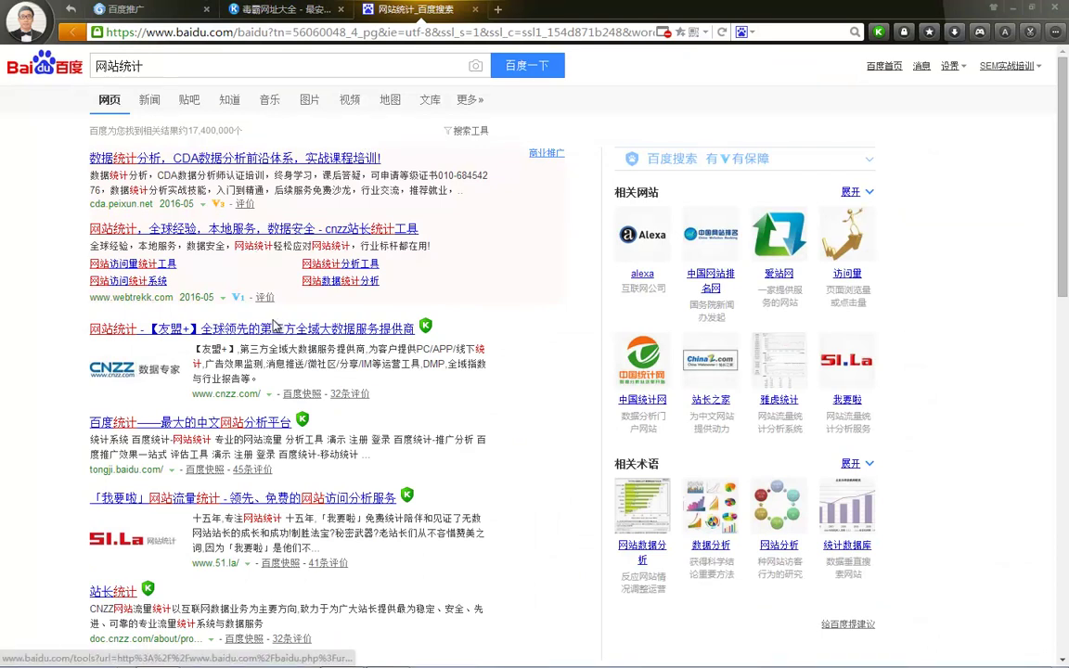
Open the 友盟+ result in its own page, close the search results and run the 网站统计 search again.
{"action": "left_click", "coordinate": [276, 332]}
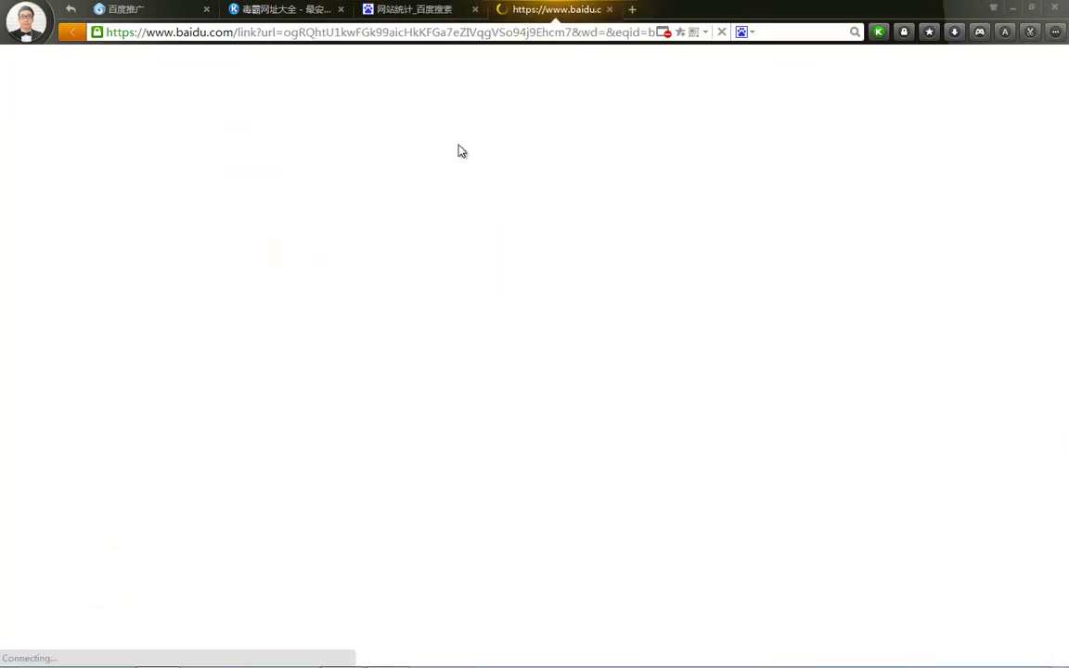
{"action": "left_click", "coordinate": [469, 11]}
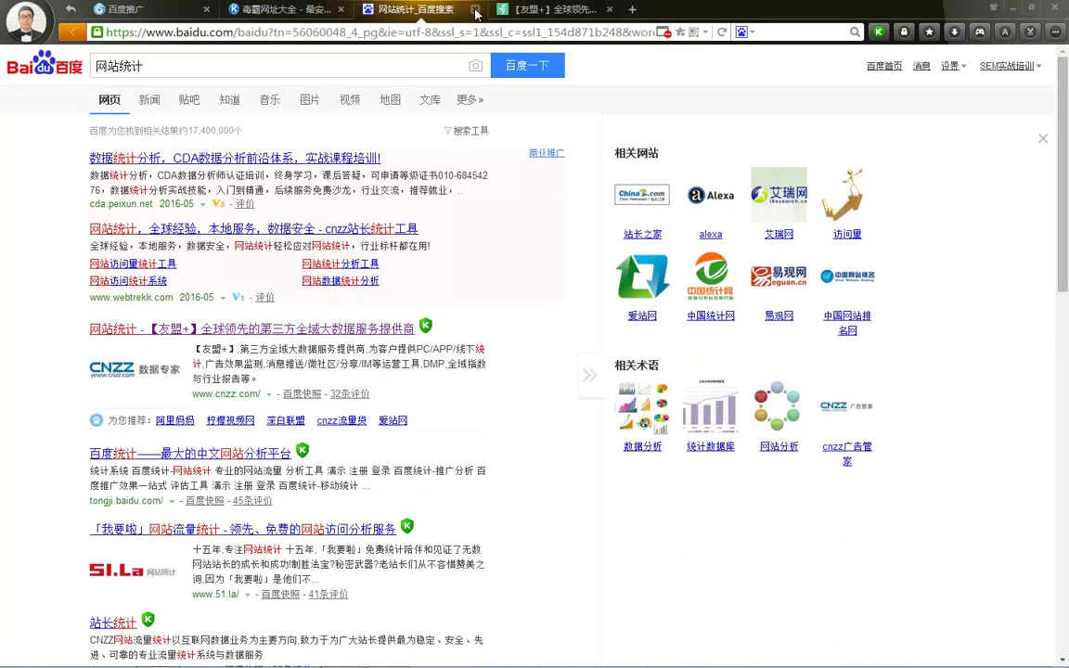
{"action": "left_click", "coordinate": [475, 11]}
{"action": "left_click", "coordinate": [278, 10]}
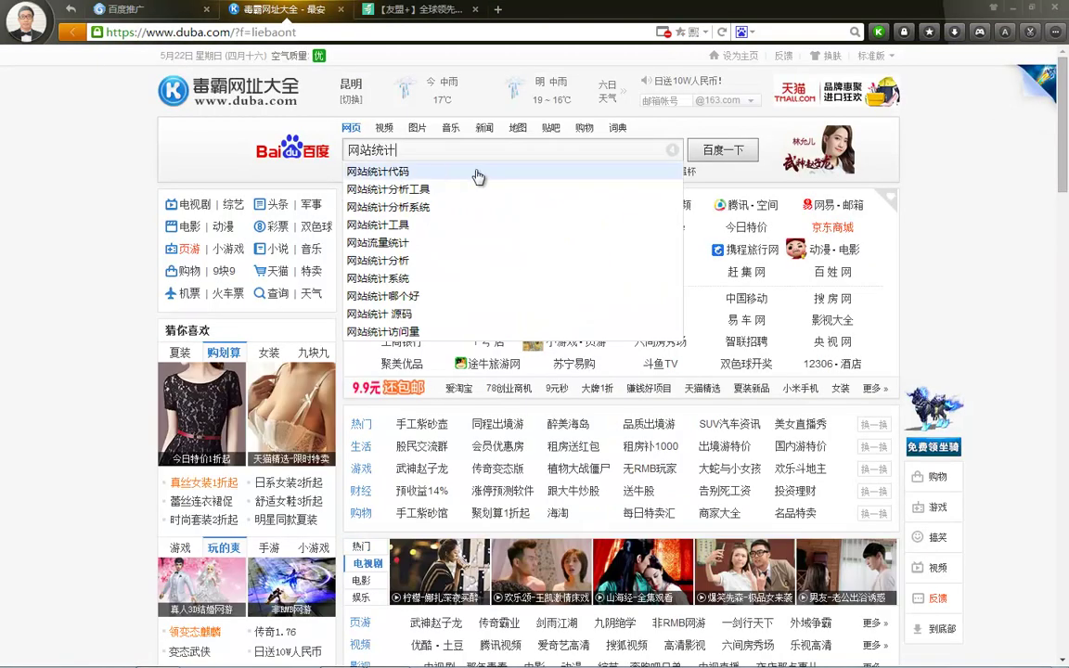
{"action": "key", "text": "Return"}
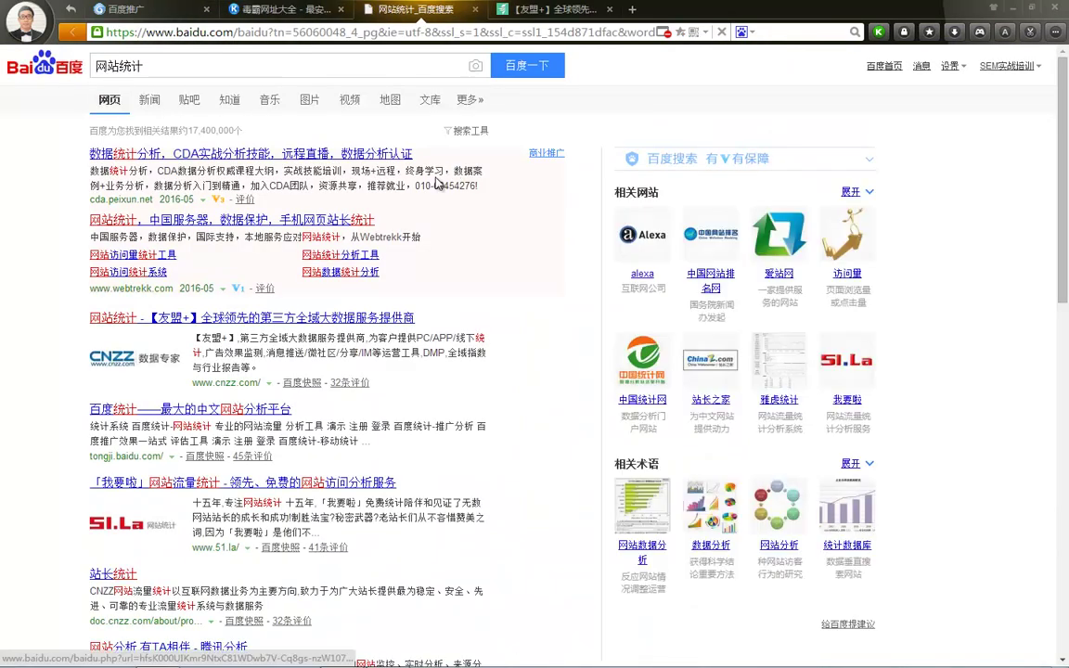
Open the 我要啦 51.La result from the search list, and open the 站长统计 result briefly before closing it.
{"action": "scroll", "coordinate": [215, 493], "scroll_direction": "down", "scroll_amount": 1}
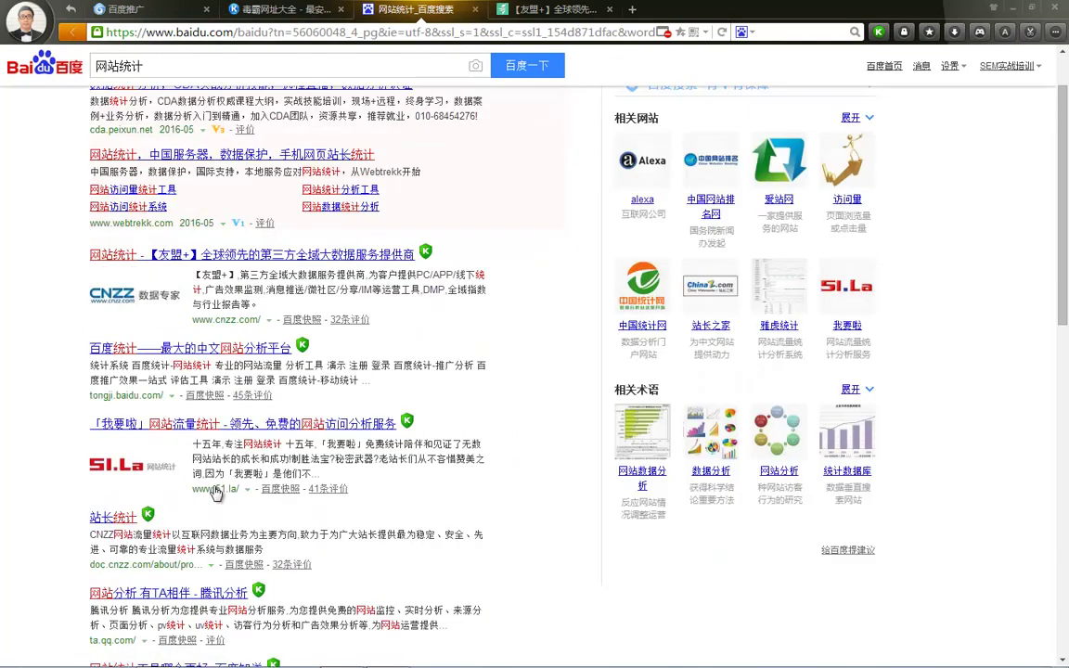
{"action": "scroll", "coordinate": [216, 492], "scroll_direction": "down", "scroll_amount": 1}
{"action": "left_click", "coordinate": [222, 353]}
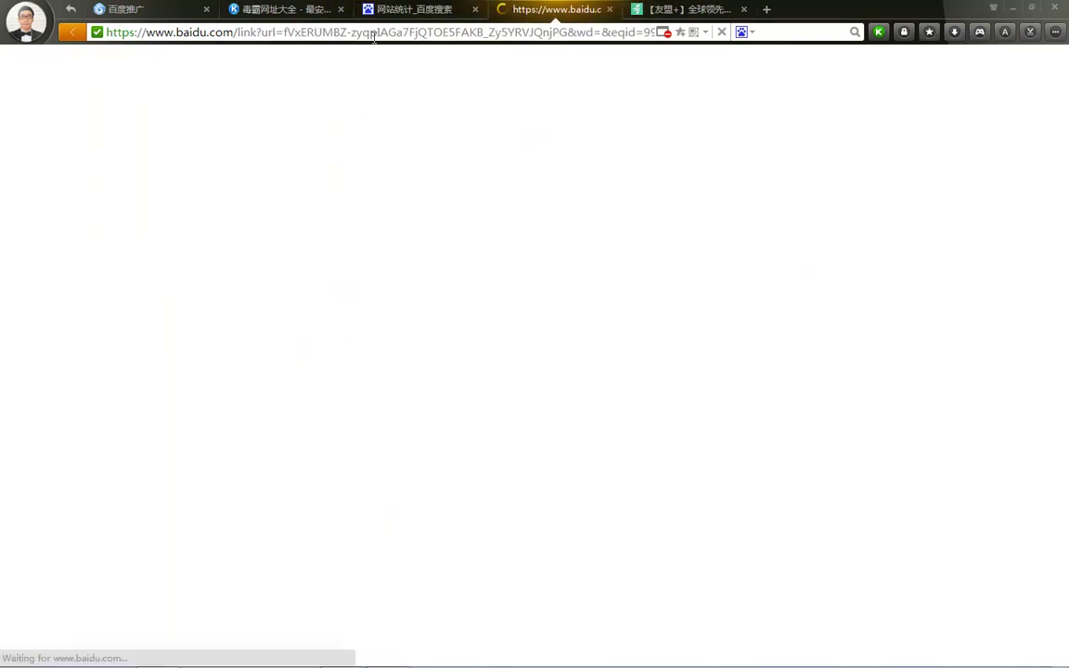
{"action": "left_click", "coordinate": [409, 9]}
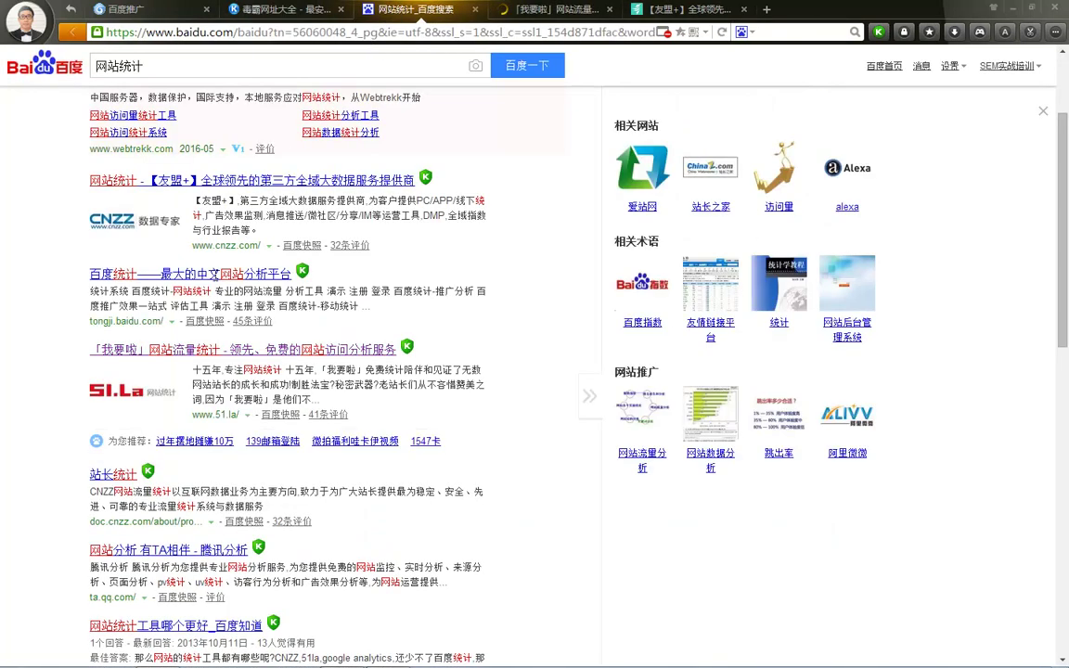
{"action": "left_click", "coordinate": [112, 481]}
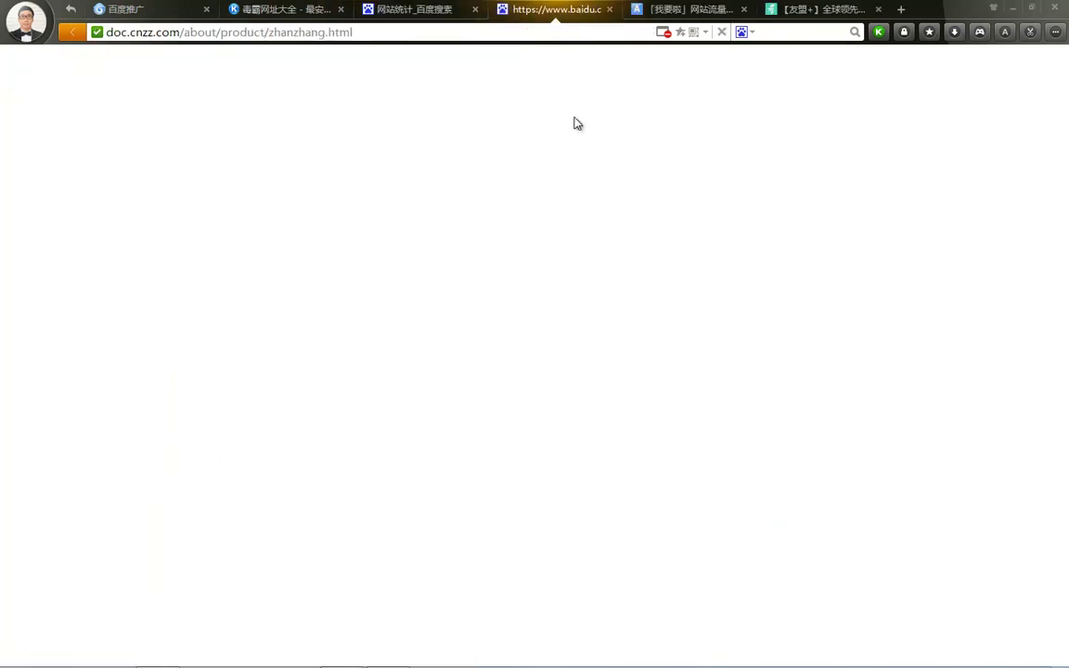
{"action": "left_click", "coordinate": [610, 11]}
Look over the 51.La 网站统计 home page and close it.
{"action": "scroll", "coordinate": [456, 295], "scroll_direction": "down", "scroll_amount": 2}
{"action": "scroll", "coordinate": [455, 295], "scroll_direction": "up", "scroll_amount": 2}
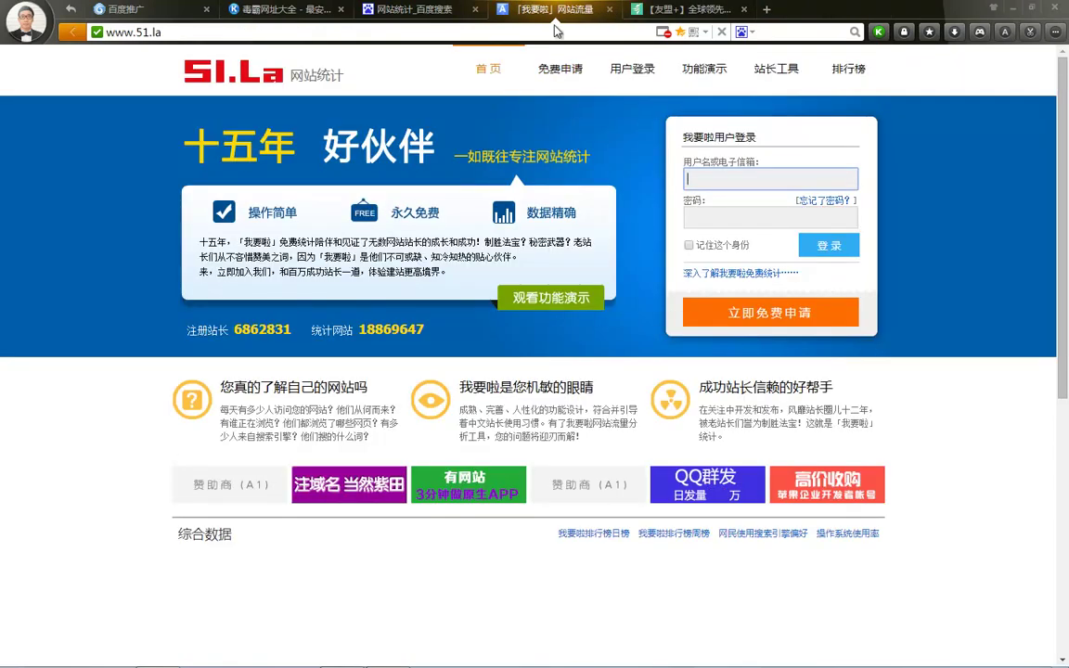
{"action": "left_click", "coordinate": [608, 12]}
Open the 腾讯分析 result from the search list and close the 网站统计 search results.
{"action": "scroll", "coordinate": [406, 318], "scroll_direction": "down", "scroll_amount": 2}
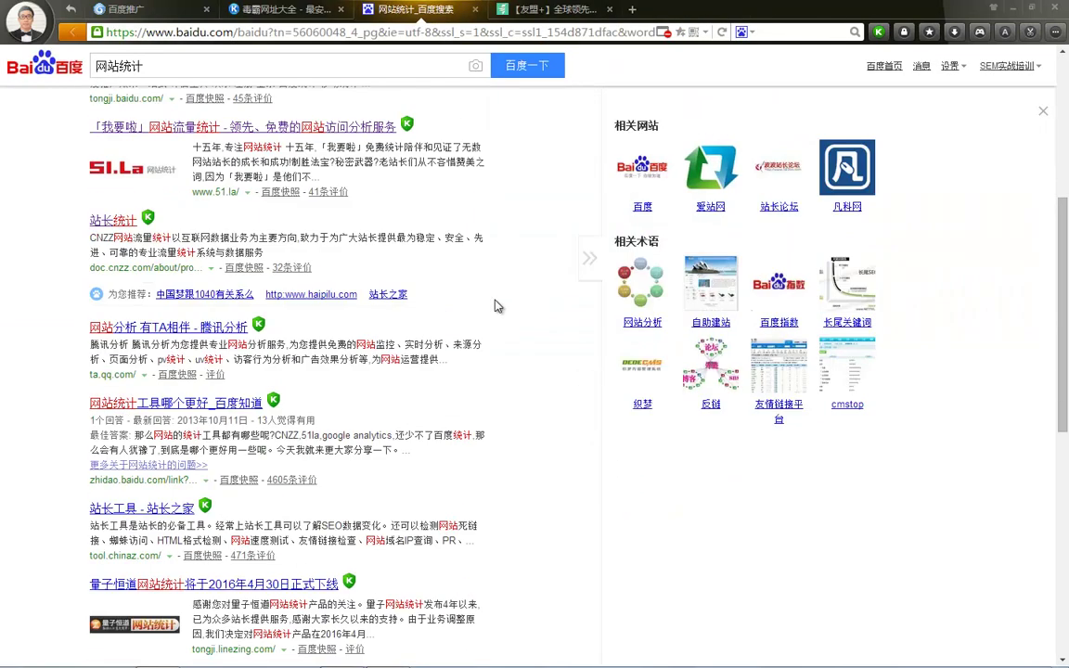
{"action": "left_click", "coordinate": [204, 327]}
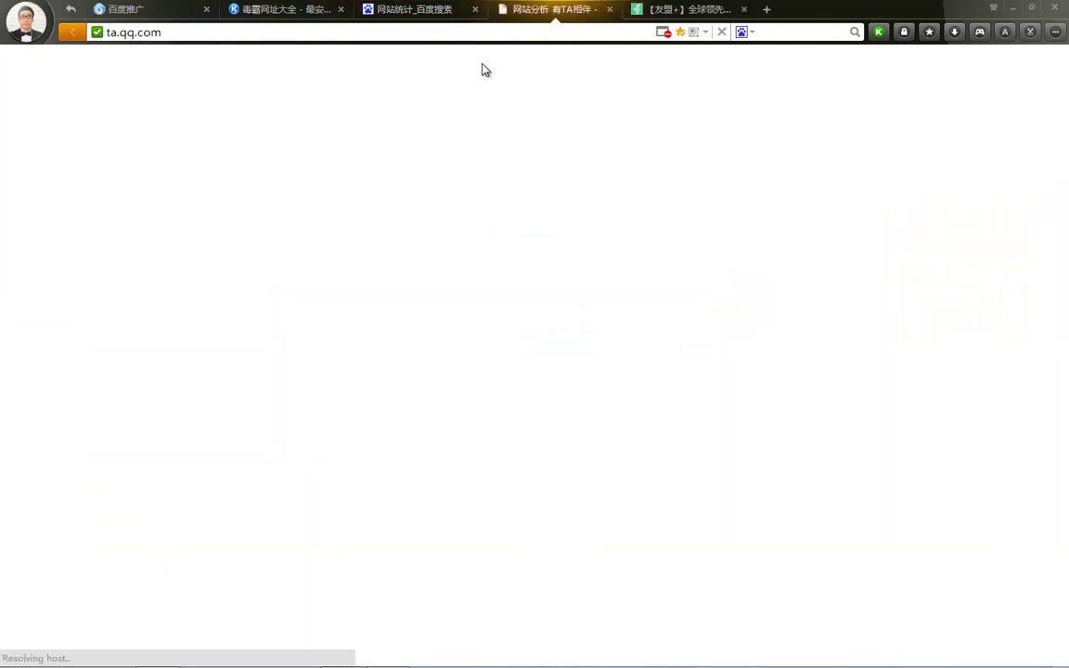
{"action": "left_click", "coordinate": [441, 10]}
{"action": "left_click", "coordinate": [475, 9]}
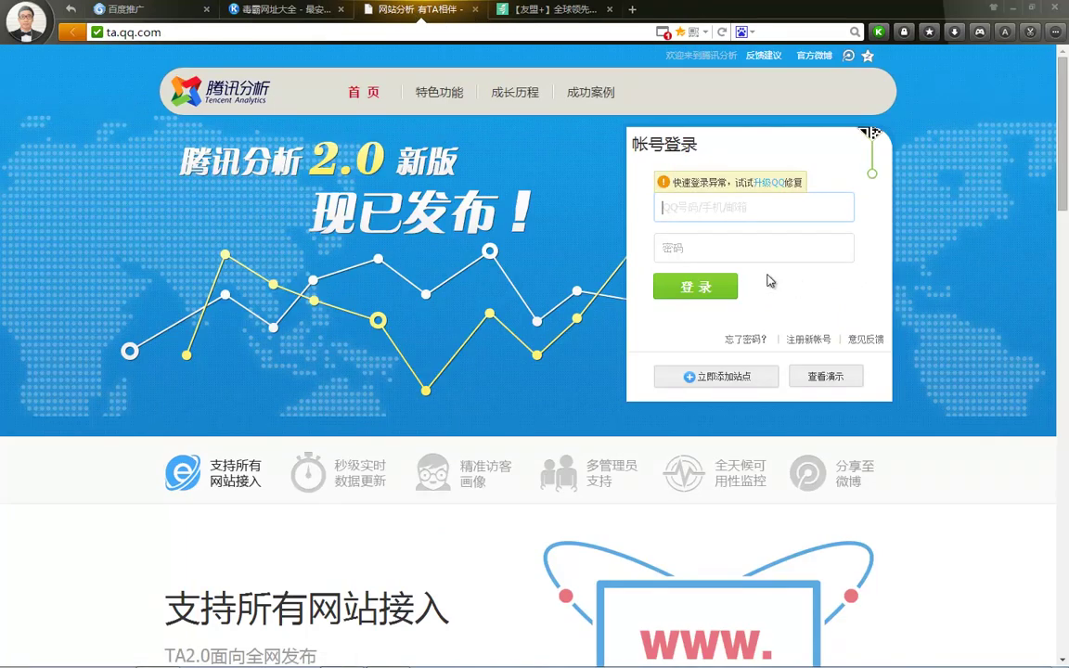
Review the feature sections on the 腾讯分析 home page down to its end, and close the page.
{"action": "scroll", "coordinate": [541, 355], "scroll_direction": "down", "scroll_amount": 4}
{"action": "scroll", "coordinate": [541, 354], "scroll_direction": "down", "scroll_amount": 10}
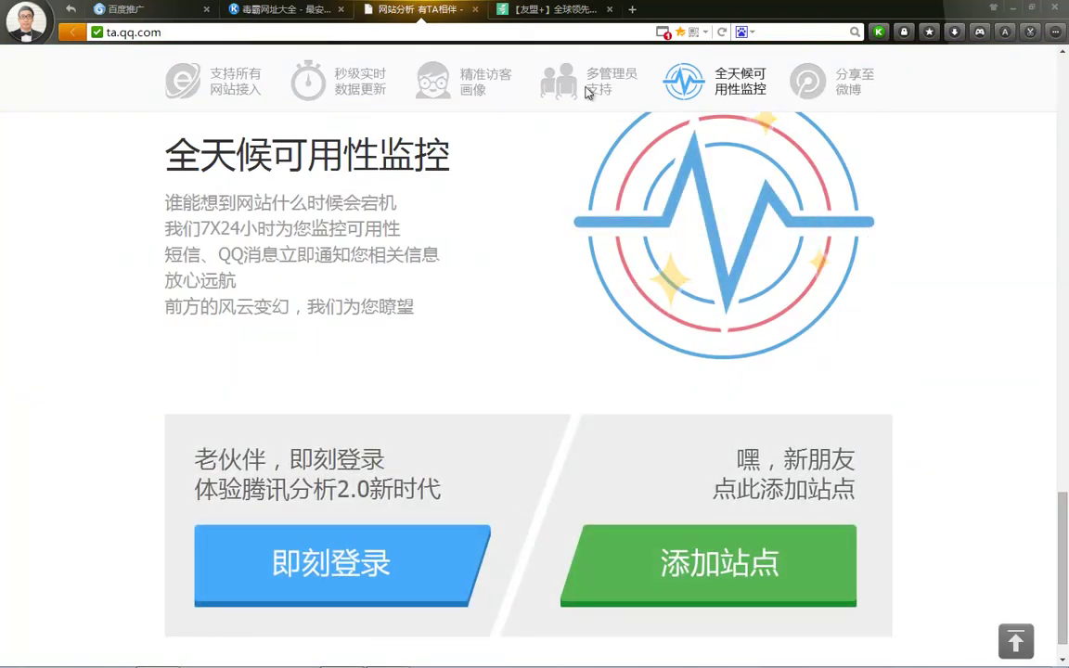
{"action": "scroll", "coordinate": [450, 275], "scroll_direction": "down", "scroll_amount": 1}
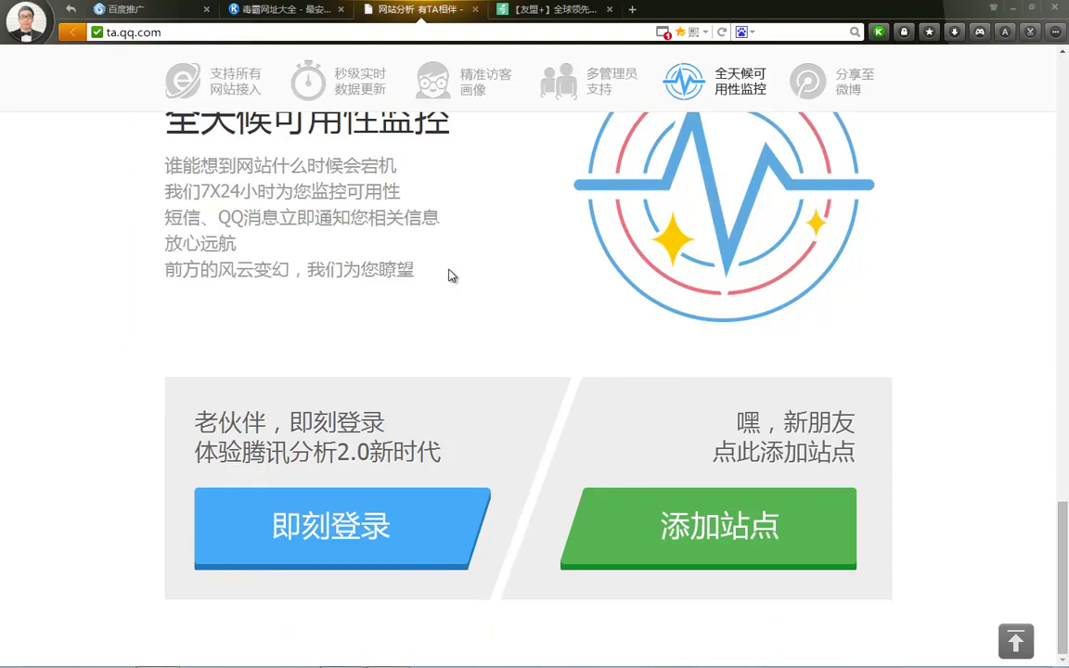
{"action": "left_click", "coordinate": [473, 9]}
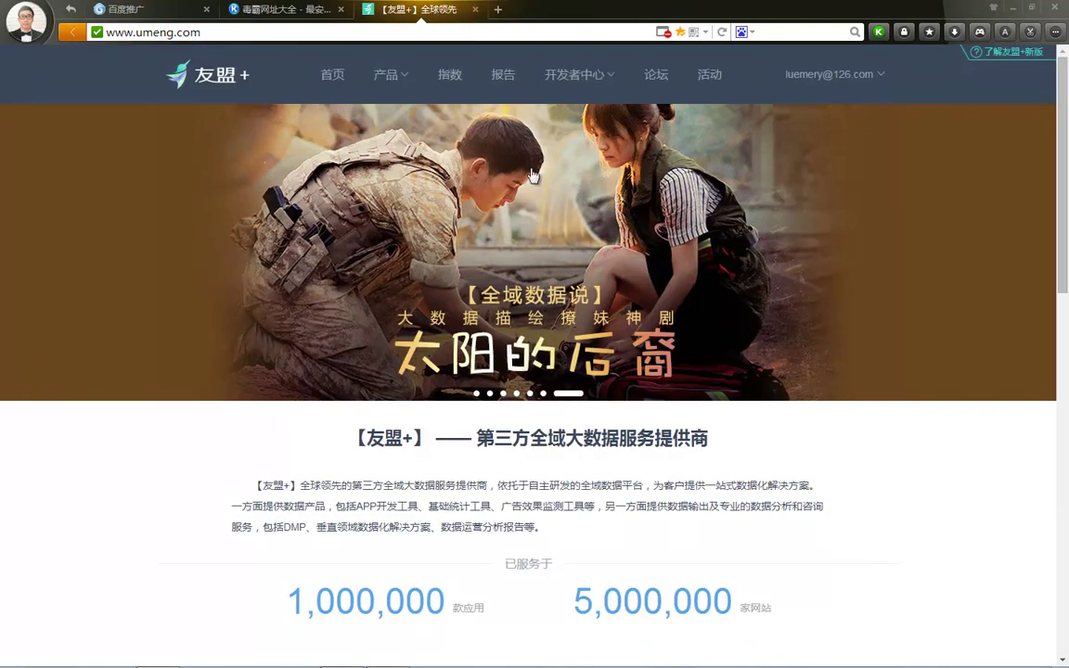
Open the site list of 友盟+'s U-Web 网站统计 product and view the sites offered in its site selector.
{"action": "mouse_move", "coordinate": [840, 82]}
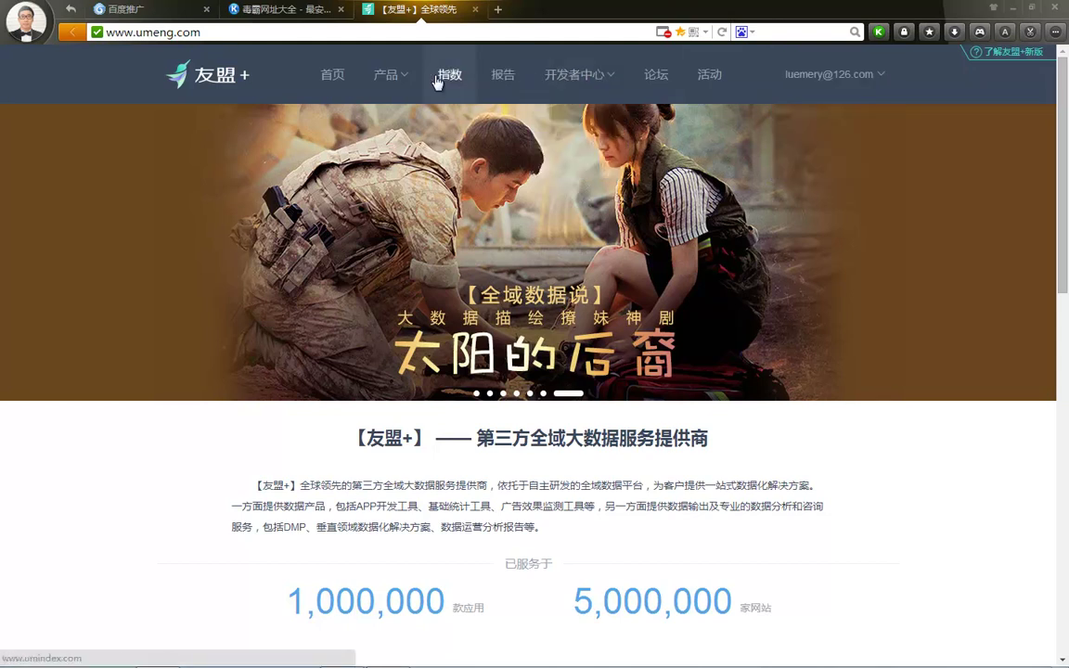
{"action": "mouse_move", "coordinate": [409, 83]}
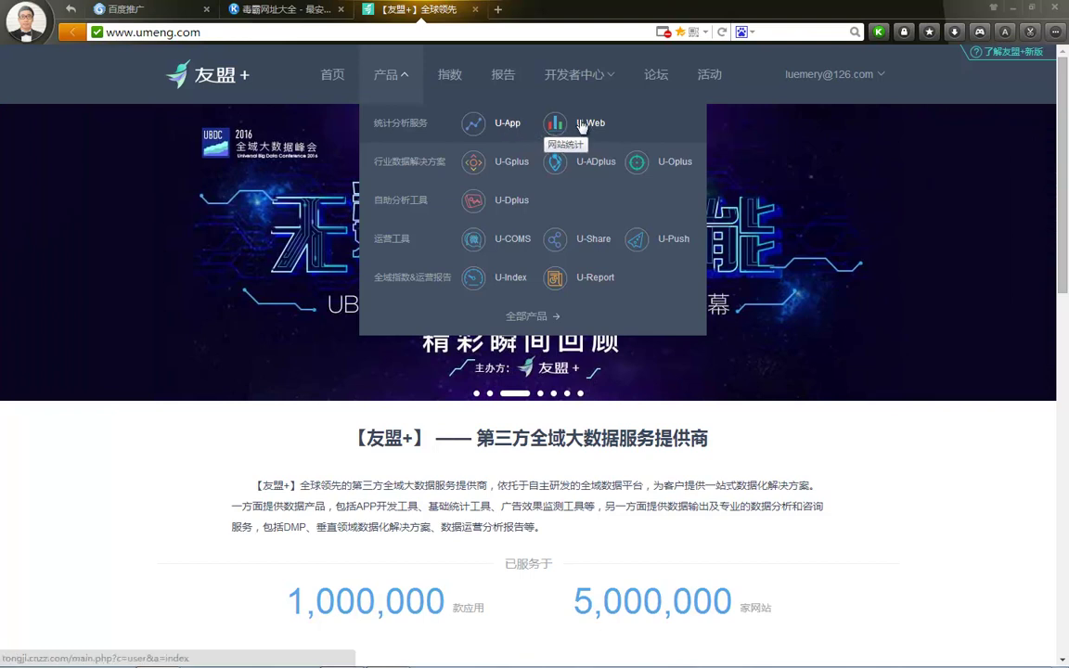
{"action": "left_click", "coordinate": [582, 126]}
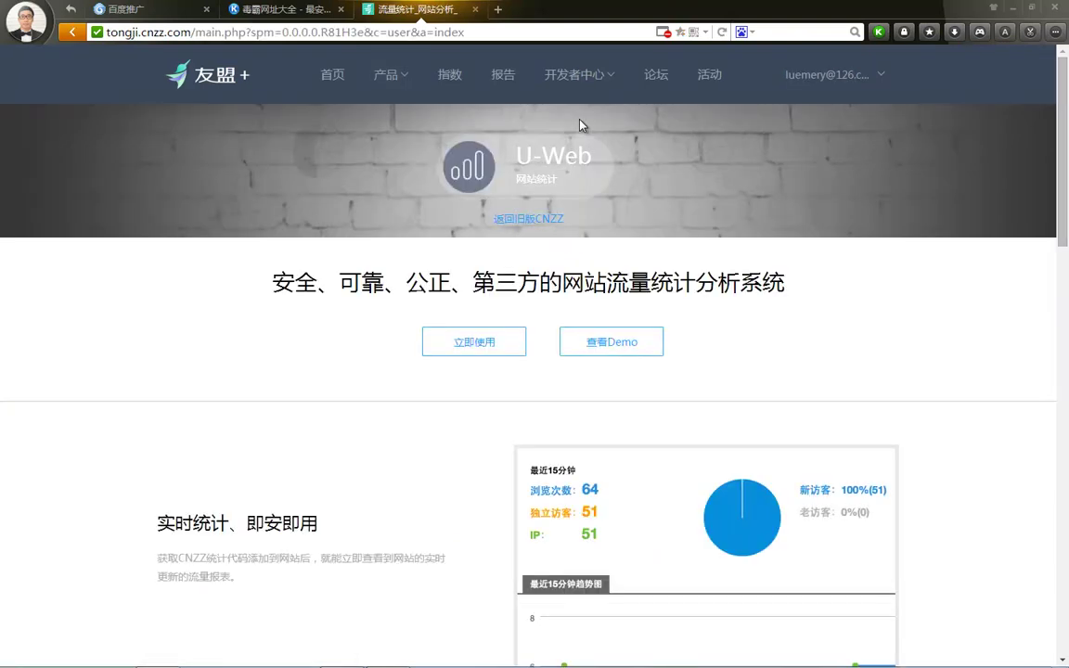
{"action": "left_click", "coordinate": [444, 339]}
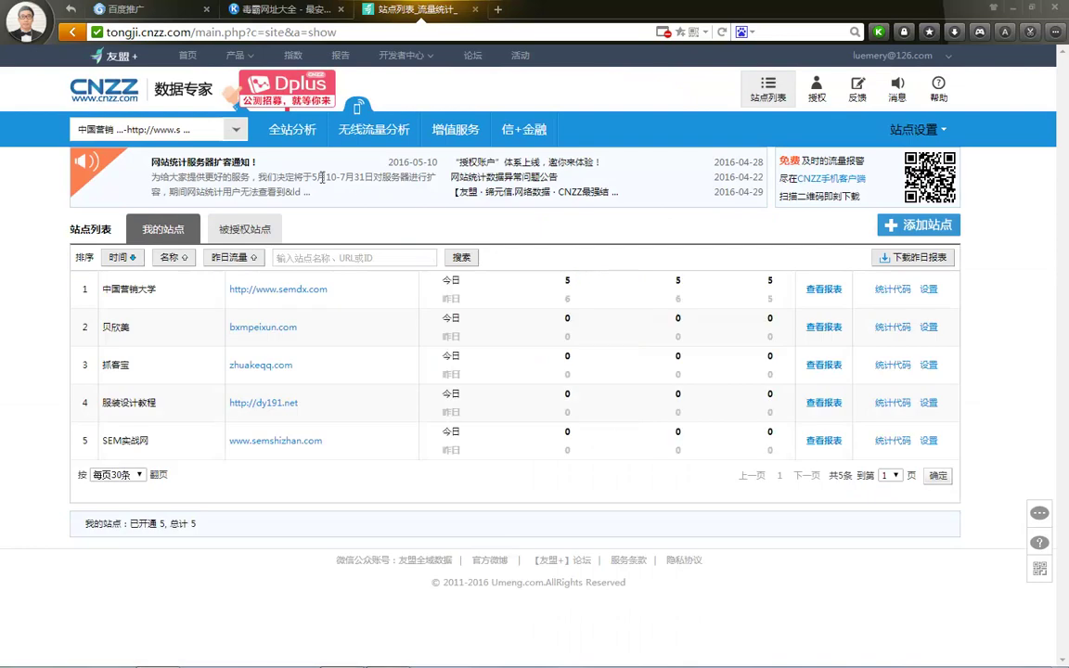
{"action": "left_click", "coordinate": [238, 135]}
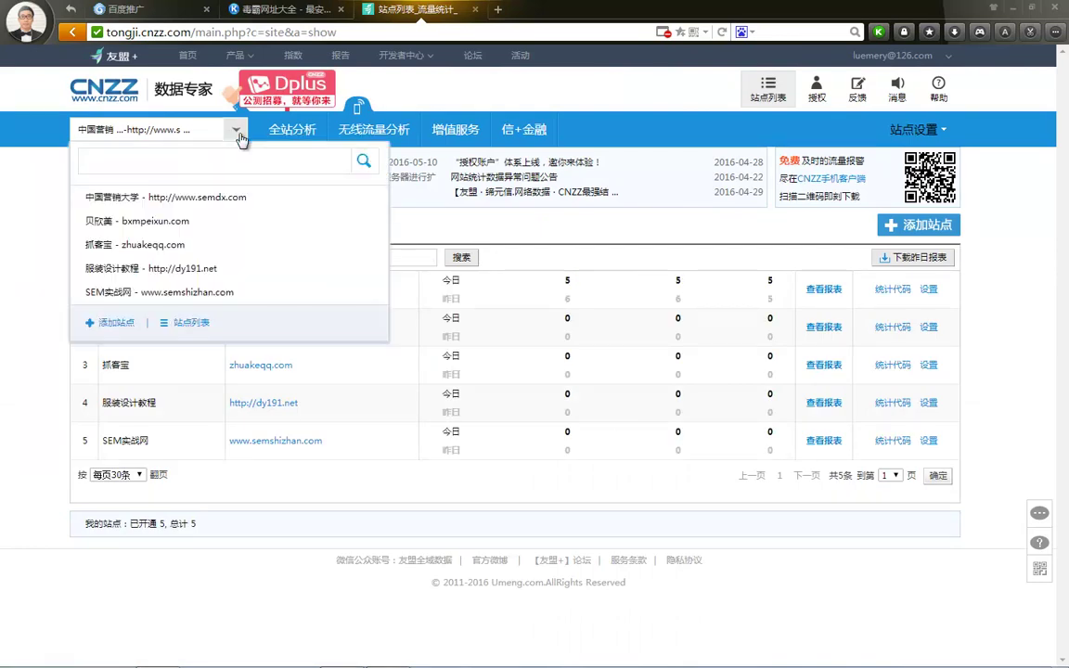
{"action": "left_click", "coordinate": [585, 102]}
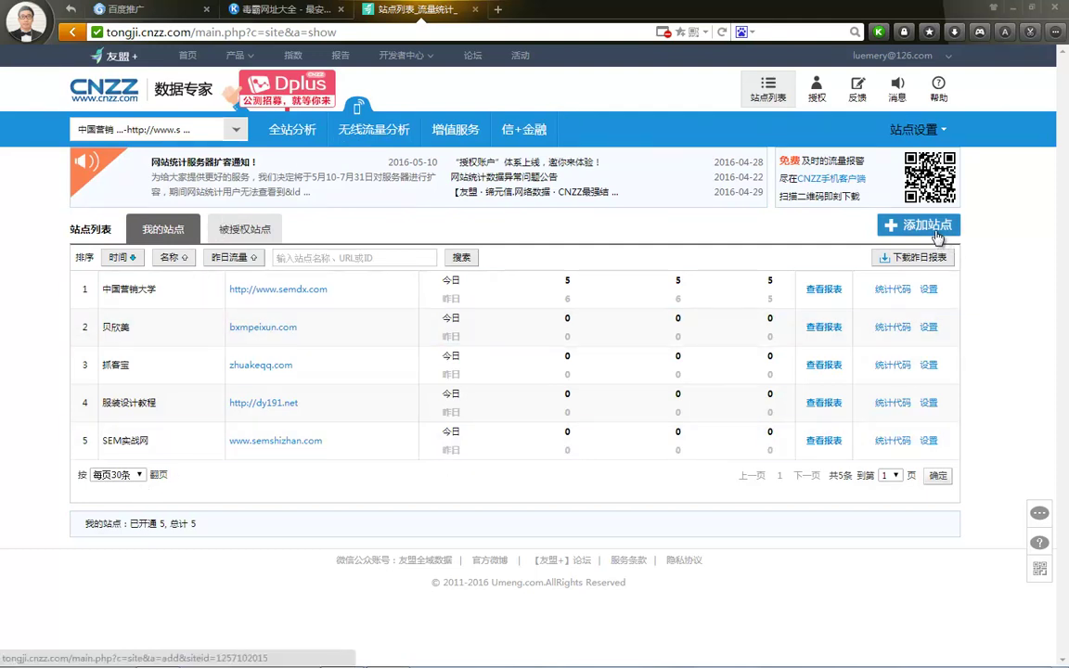
Open the 添加站点 form, go through its 网站名称, 网站域名 and 网站首页 fields, and close it without submitting.
{"action": "left_click", "coordinate": [896, 225]}
{"action": "left_click", "coordinate": [220, 265]}
{"action": "left_click", "coordinate": [237, 299]}
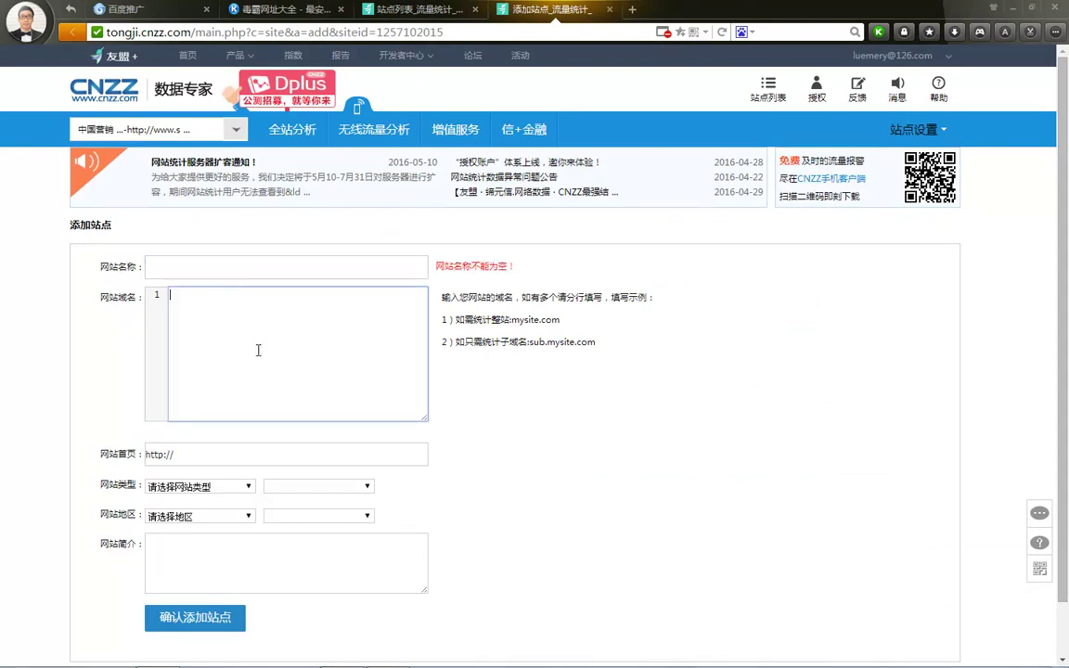
{"action": "left_click", "coordinate": [235, 454]}
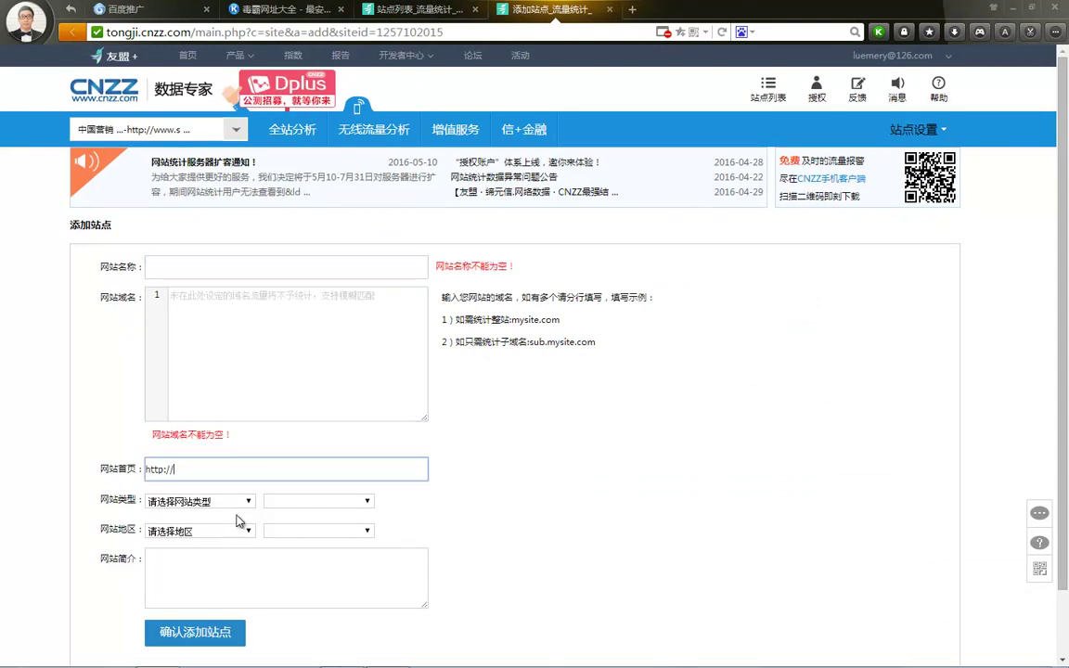
{"action": "scroll", "coordinate": [237, 520], "scroll_direction": "down", "scroll_amount": 2}
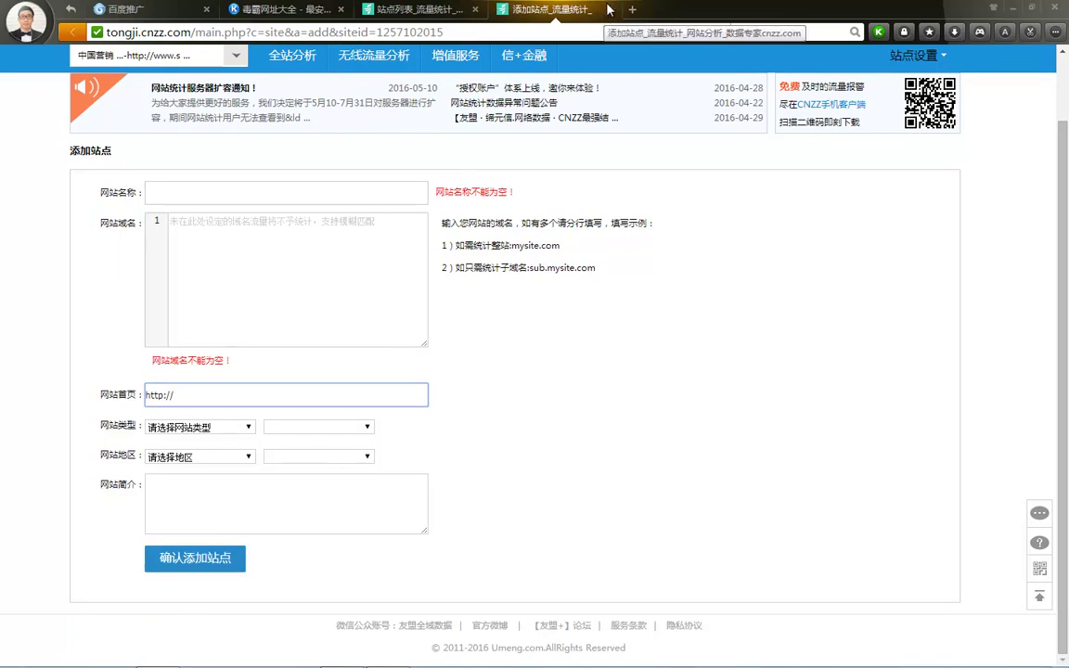
{"action": "left_click", "coordinate": [609, 9]}
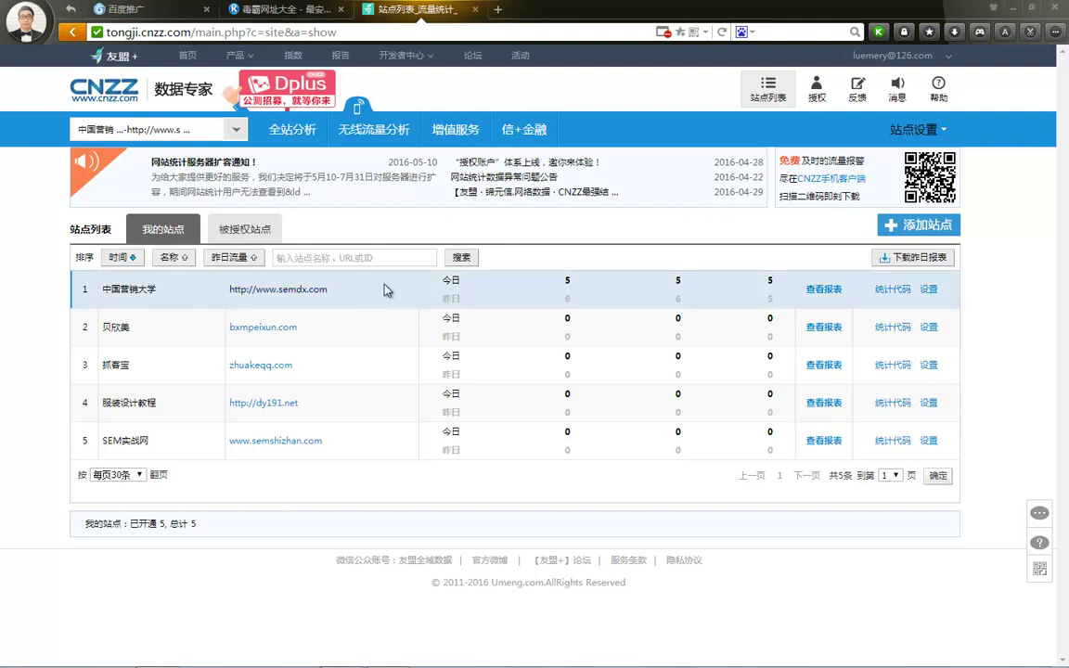
Open the 中国营销大学 site's report, view the site's 域名列表 settings from the site list, and close the settings page.
{"action": "left_click", "coordinate": [827, 292]}
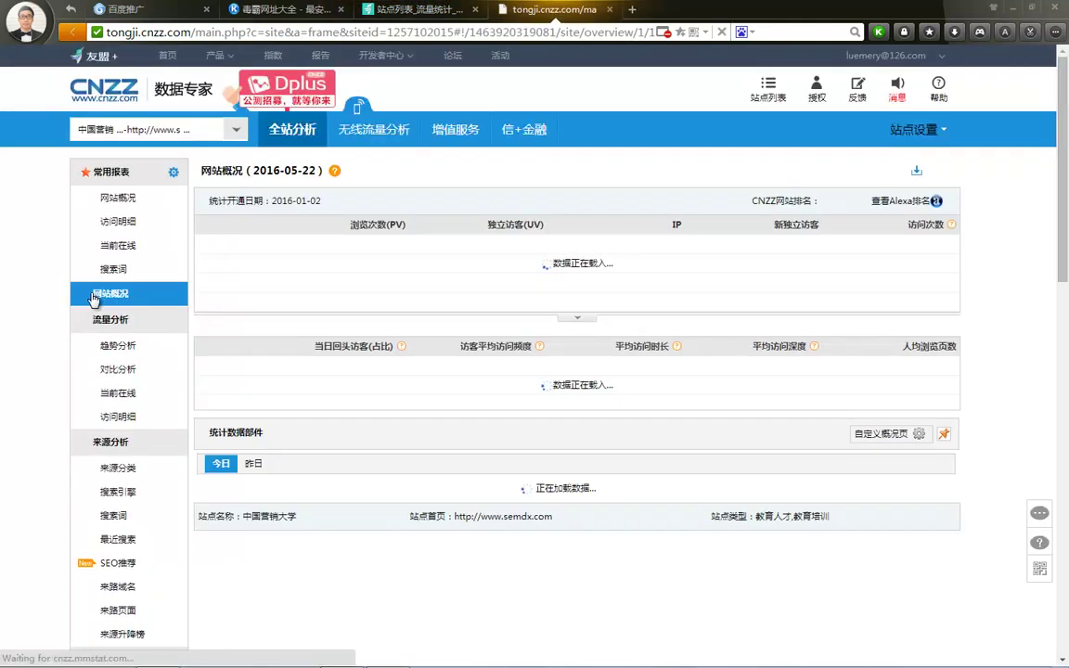
{"action": "left_click", "coordinate": [418, 9]}
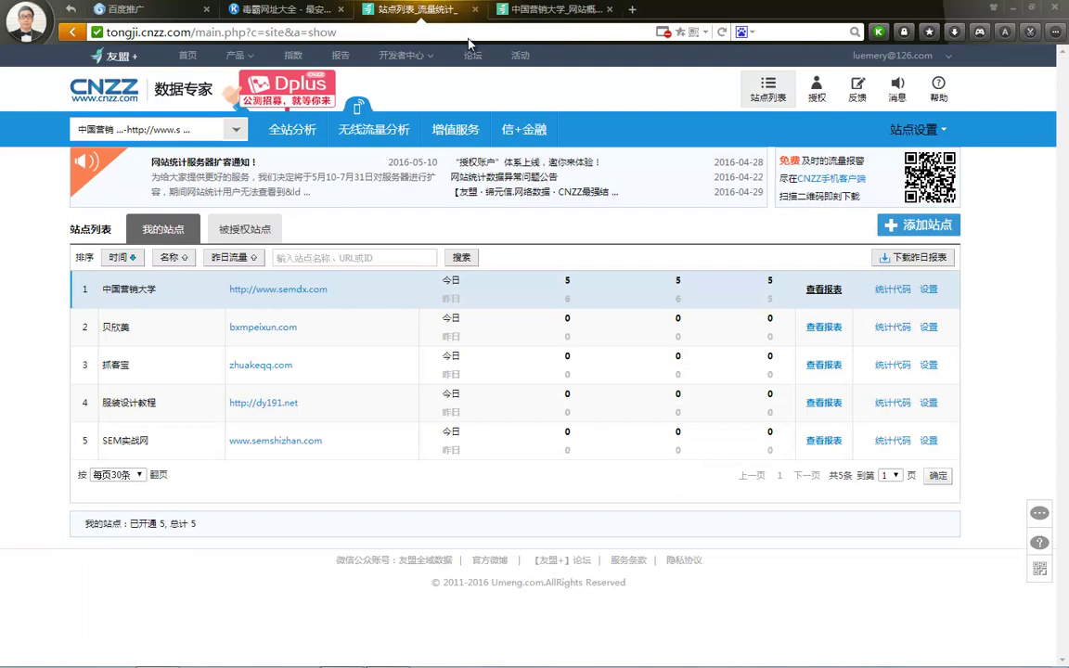
{"action": "left_click", "coordinate": [928, 291]}
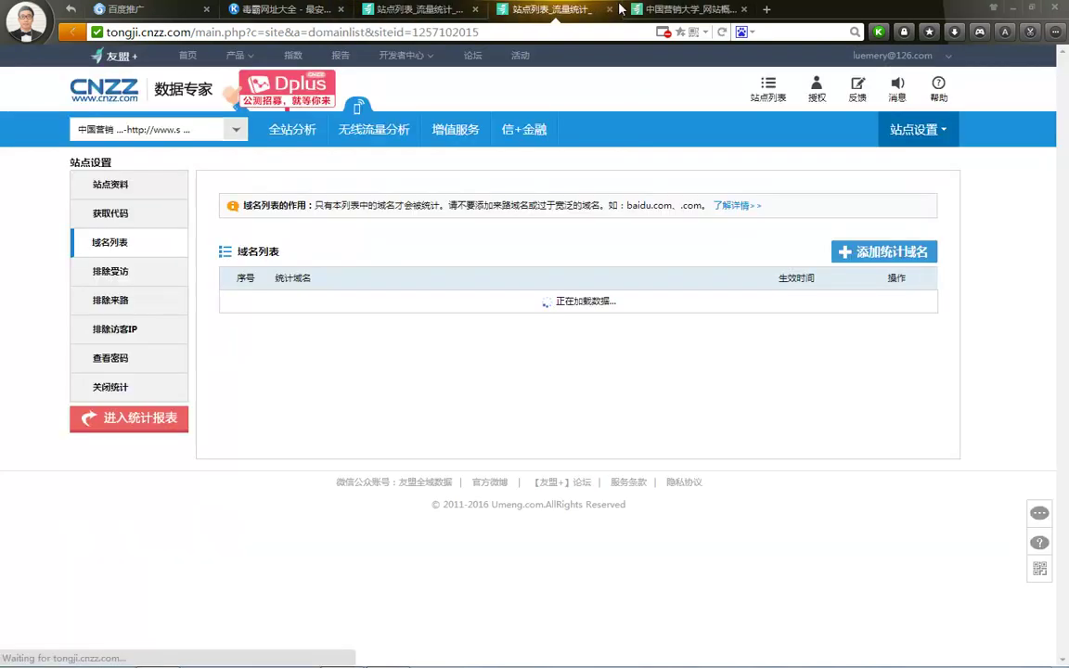
{"action": "left_click", "coordinate": [611, 9]}
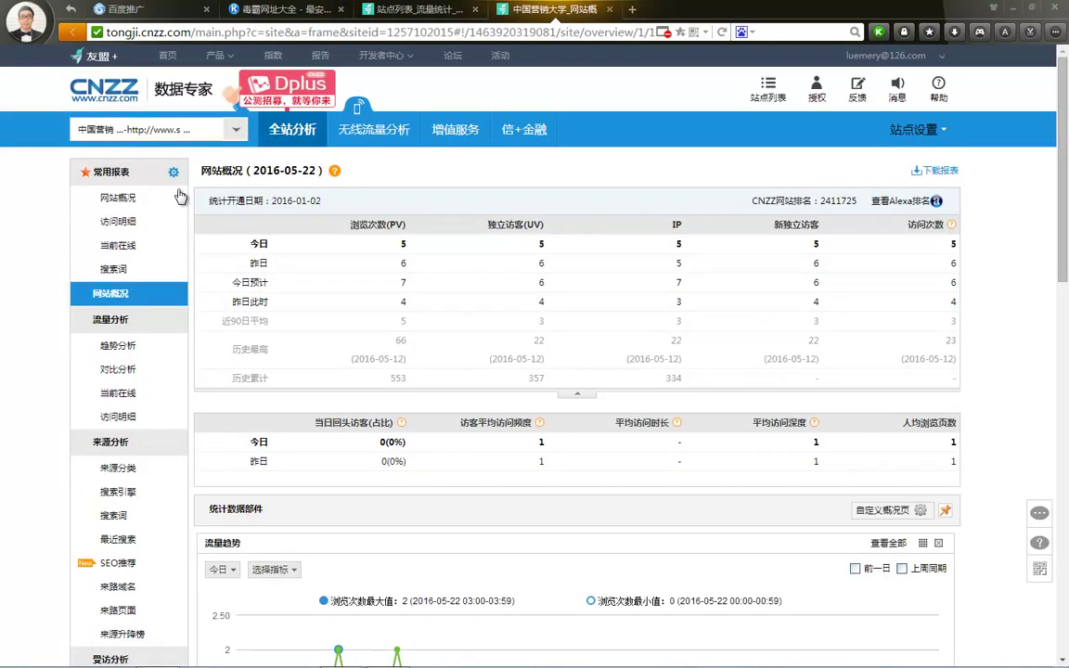
Reload 网站概况, view the site's 关闭统计 settings page and close it, and reopen the 中国营销大学 report from the site list.
{"action": "left_click", "coordinate": [127, 294]}
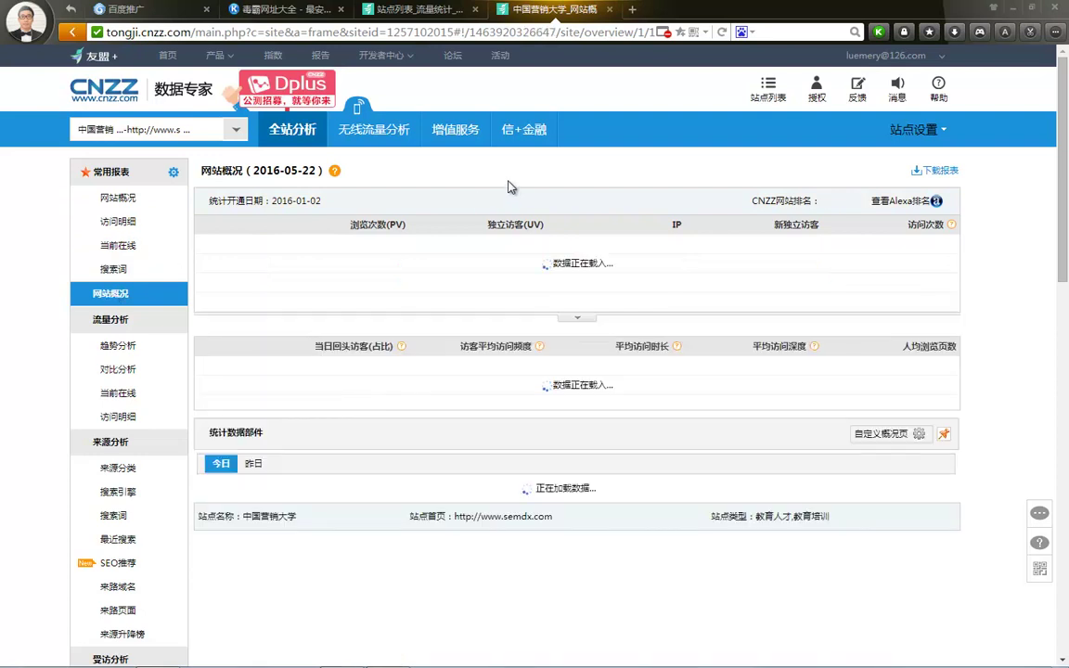
{"action": "left_click", "coordinate": [915, 129]}
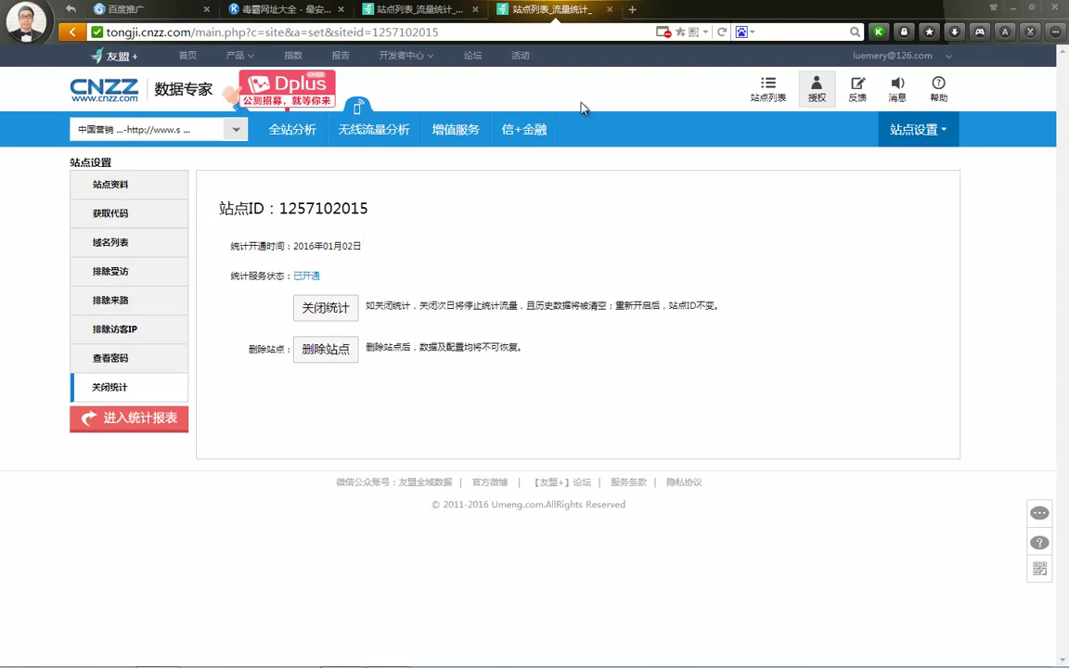
{"action": "left_click", "coordinate": [609, 9]}
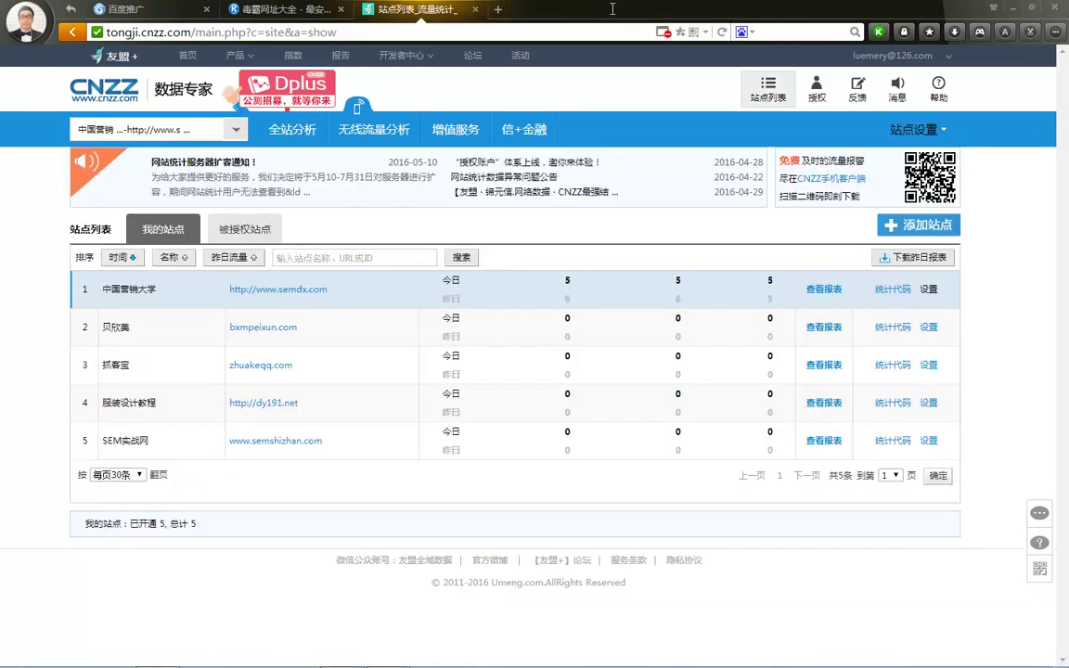
{"action": "left_click", "coordinate": [834, 291]}
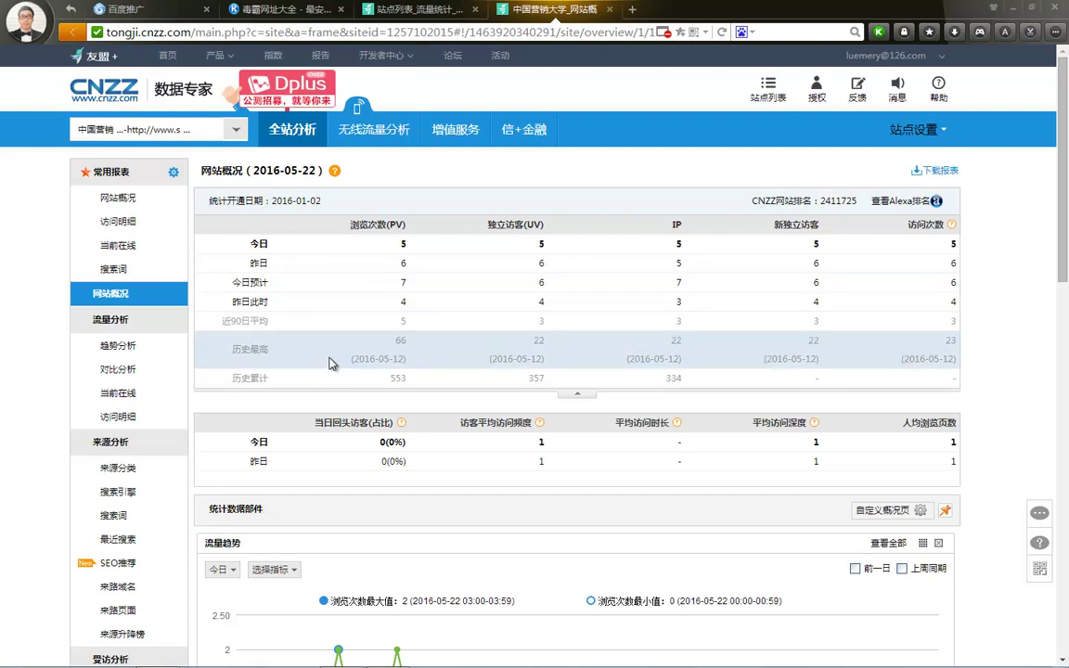
Look over the 中国营销大学 site's 网站概况 figures, and open its 访问明细 and 搜索词 reports from the 常用报表 group.
{"action": "scroll", "coordinate": [331, 363], "scroll_direction": "down", "scroll_amount": 3}
{"action": "scroll", "coordinate": [332, 363], "scroll_direction": "up", "scroll_amount": 3}
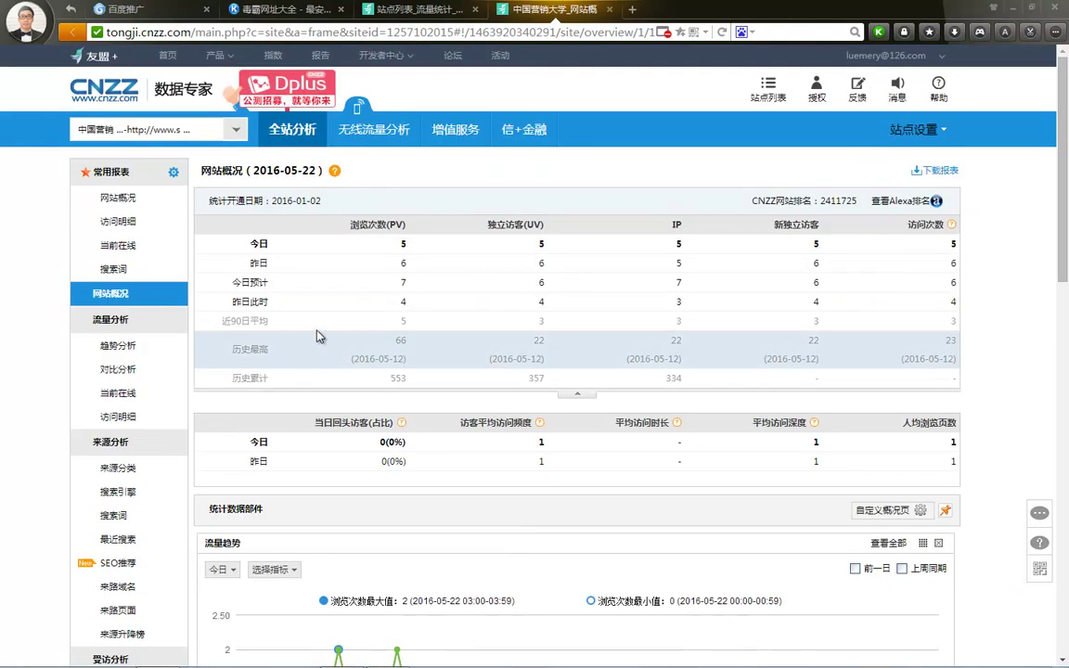
{"action": "left_click", "coordinate": [119, 199]}
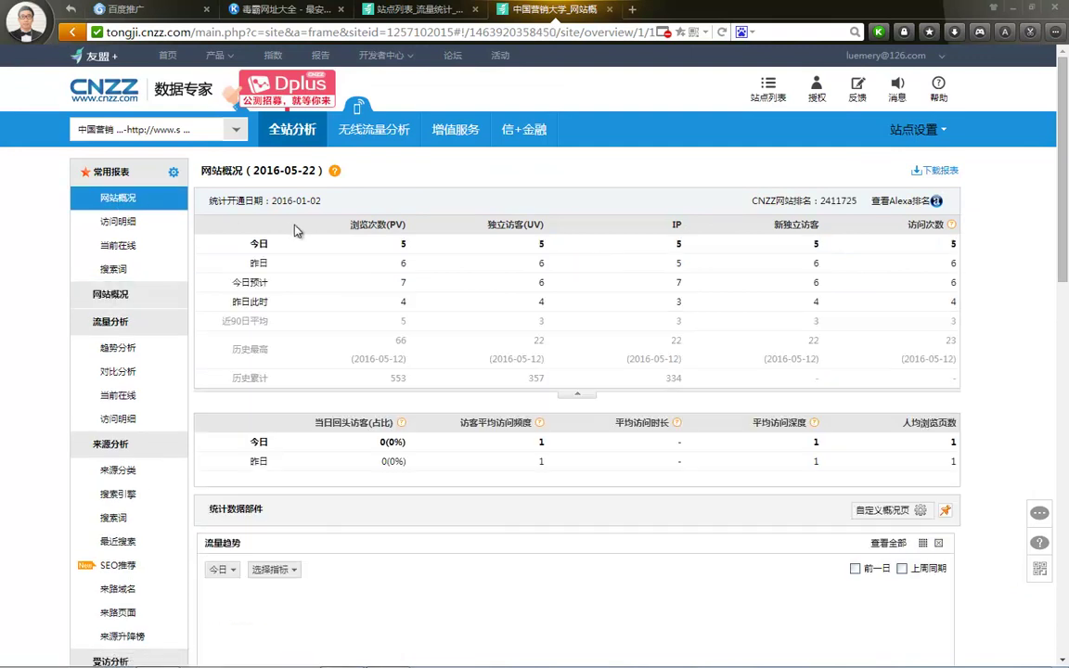
{"action": "left_click", "coordinate": [112, 221]}
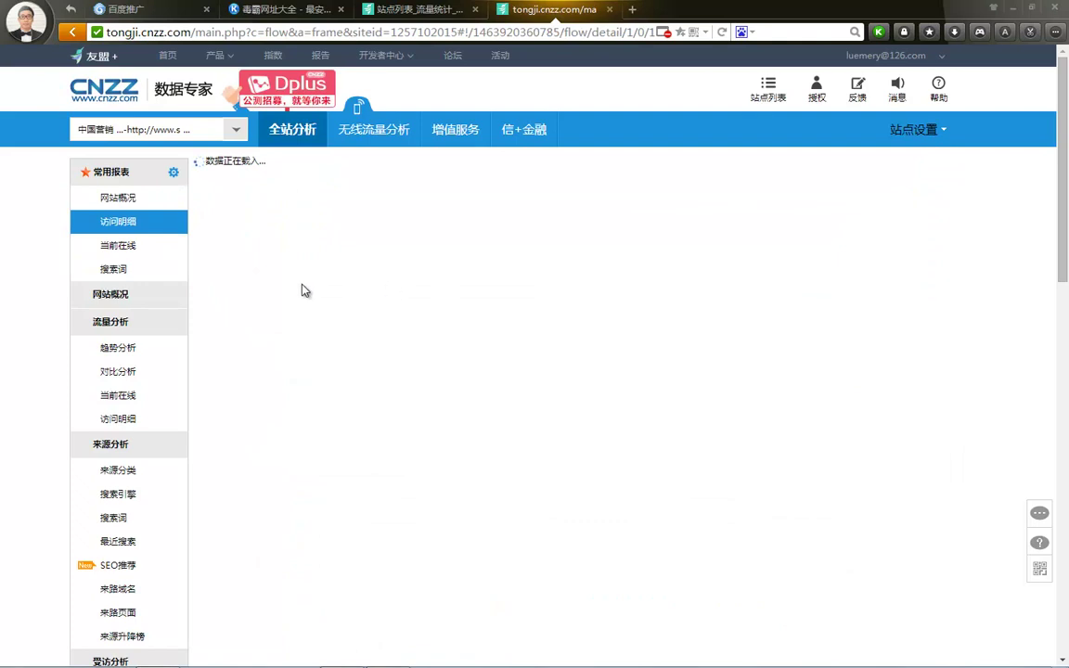
{"action": "left_click", "coordinate": [121, 270]}
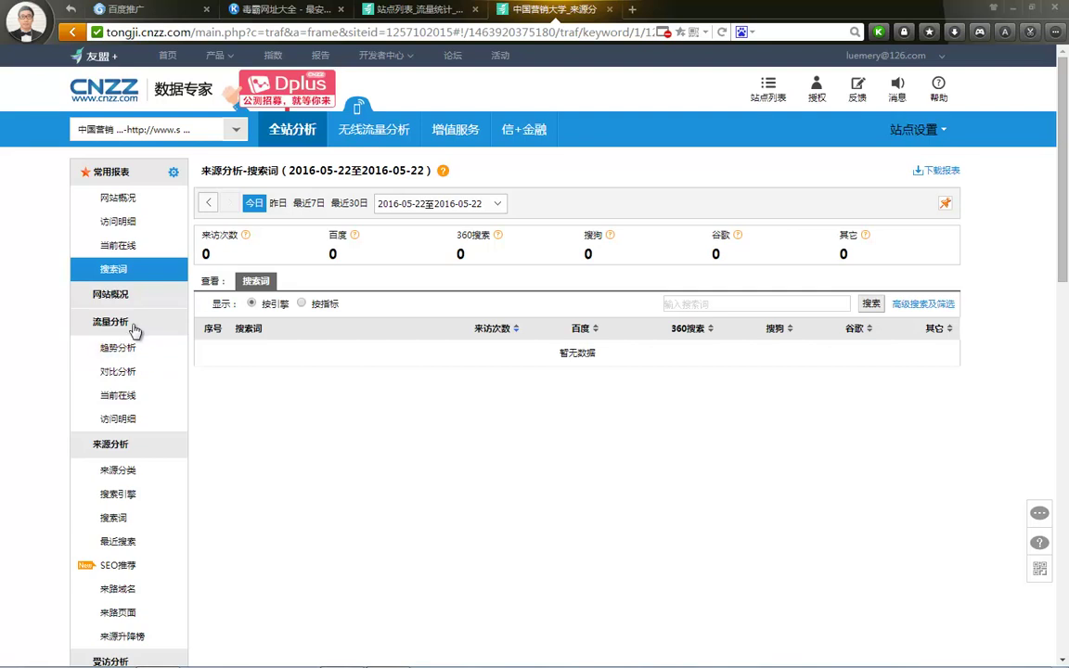
Look through the remaining report categories, from 来源分析 and 受访分析 to 开放计算平台 and 设置, and return to the 搜索词 report.
{"action": "scroll", "coordinate": [141, 360], "scroll_direction": "down", "scroll_amount": 2}
{"action": "scroll", "coordinate": [147, 369], "scroll_direction": "down", "scroll_amount": 2}
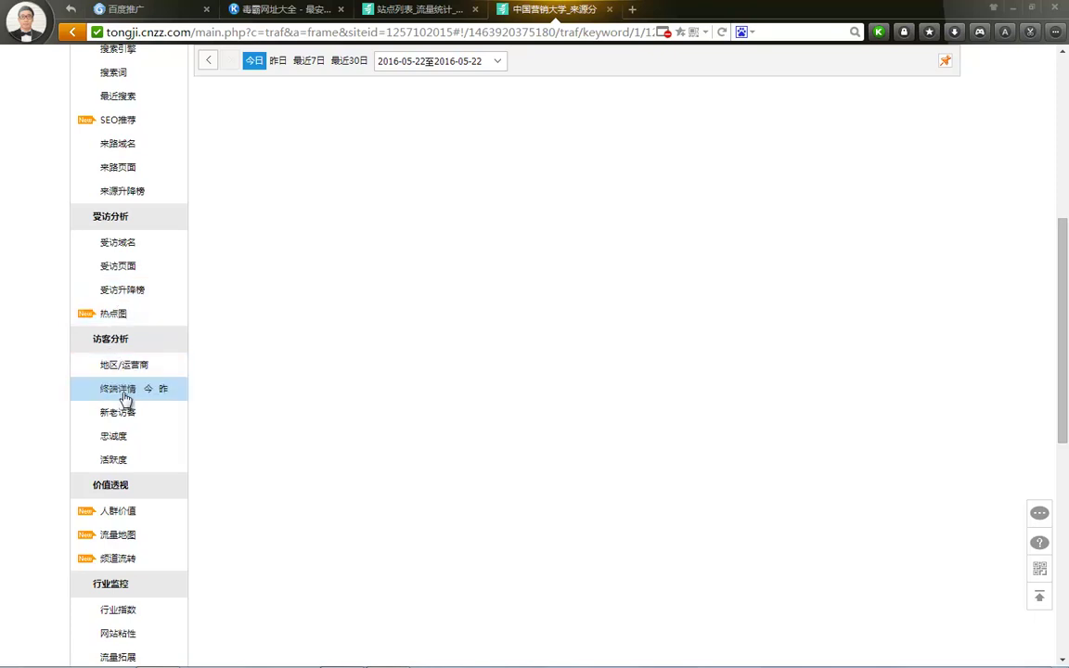
{"action": "scroll", "coordinate": [139, 436], "scroll_direction": "down", "scroll_amount": 1}
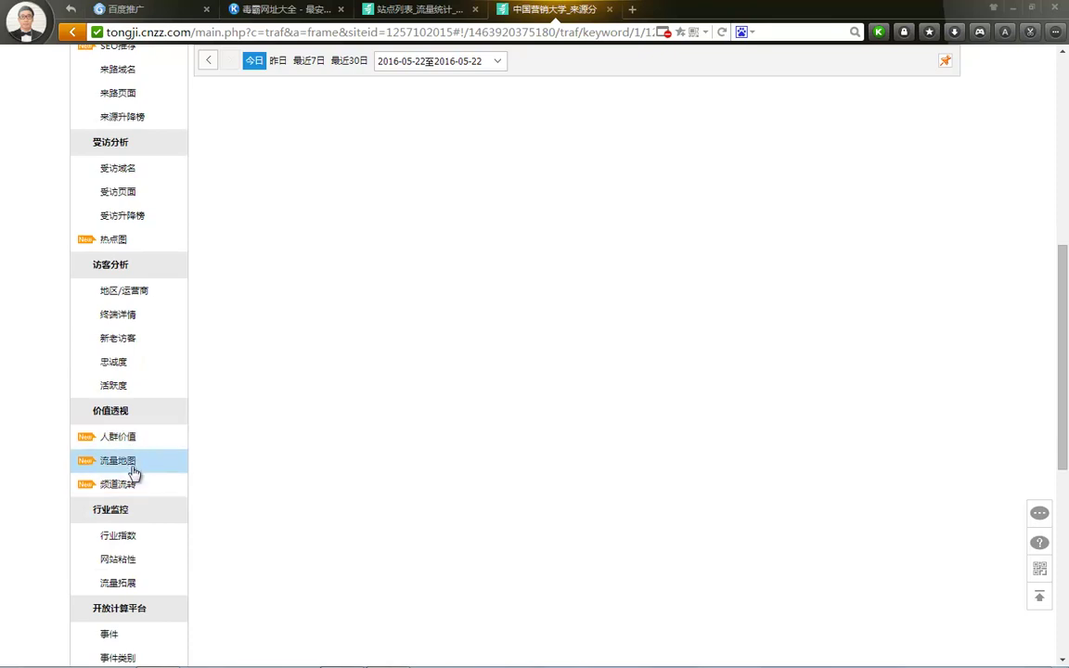
{"action": "scroll", "coordinate": [133, 484], "scroll_direction": "down", "scroll_amount": 3}
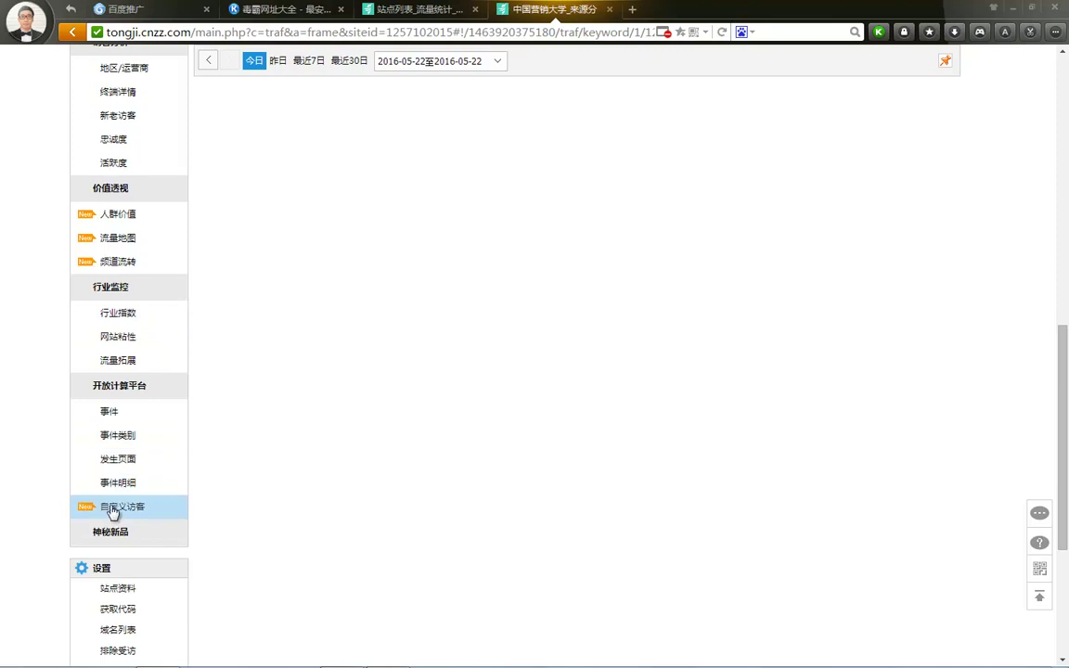
{"action": "scroll", "coordinate": [147, 484], "scroll_direction": "down", "scroll_amount": 3}
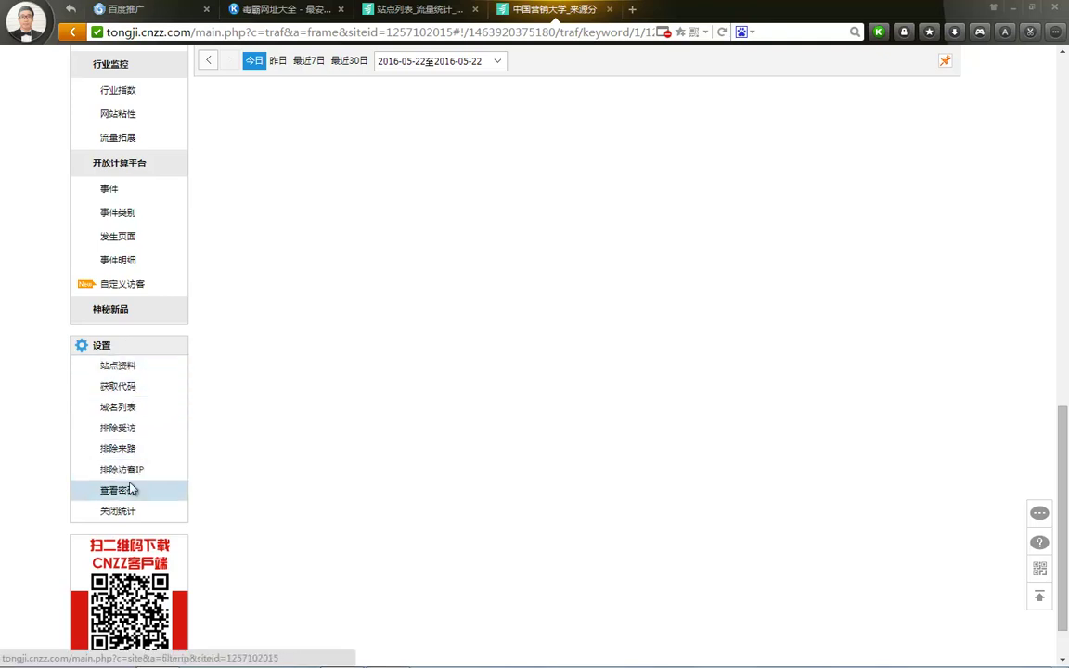
{"action": "scroll", "coordinate": [500, 531], "scroll_direction": "down", "scroll_amount": 1}
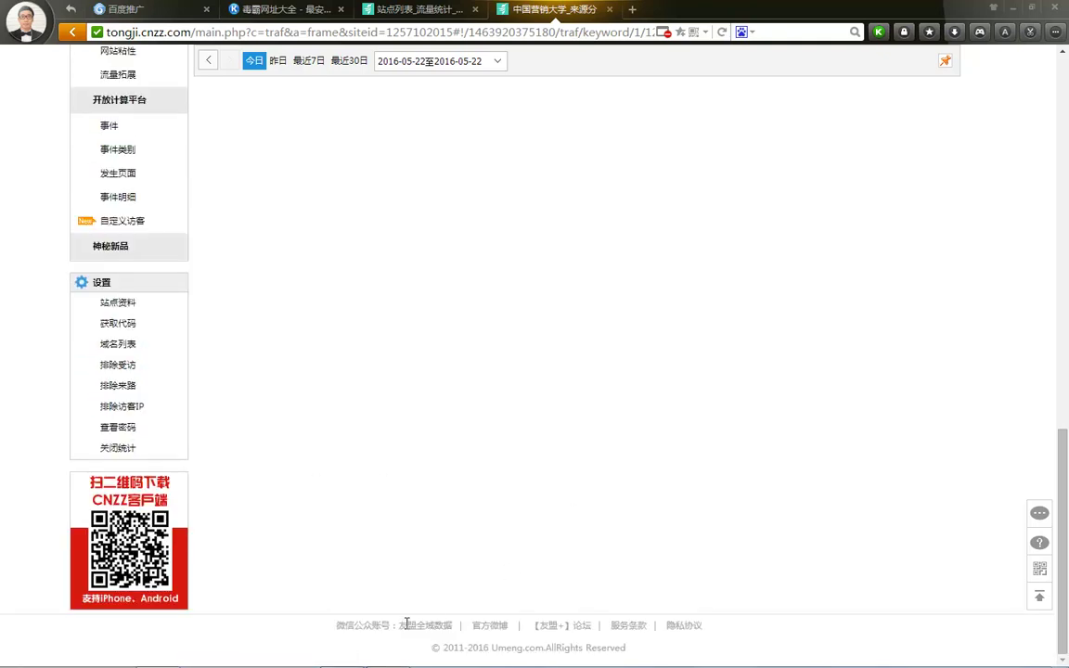
{"action": "scroll", "coordinate": [616, 492], "scroll_direction": "up", "scroll_amount": 10}
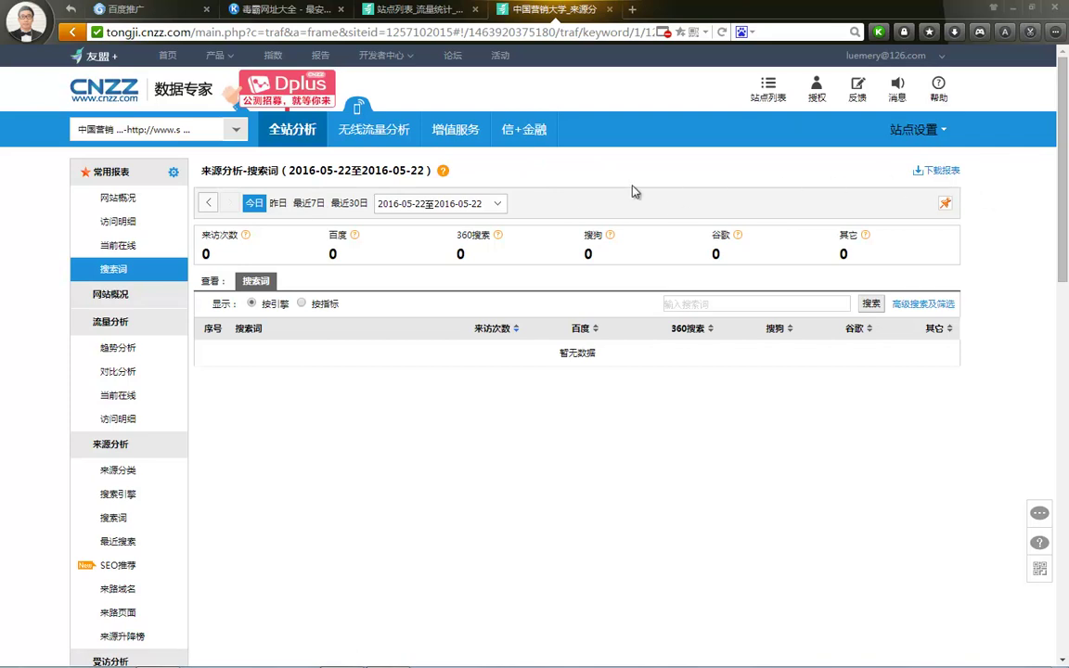
Open 无线流量分析, view its 移动设备, 神马搜索 and APP访问 reports, and return to 无线概况.
{"action": "left_click", "coordinate": [350, 137]}
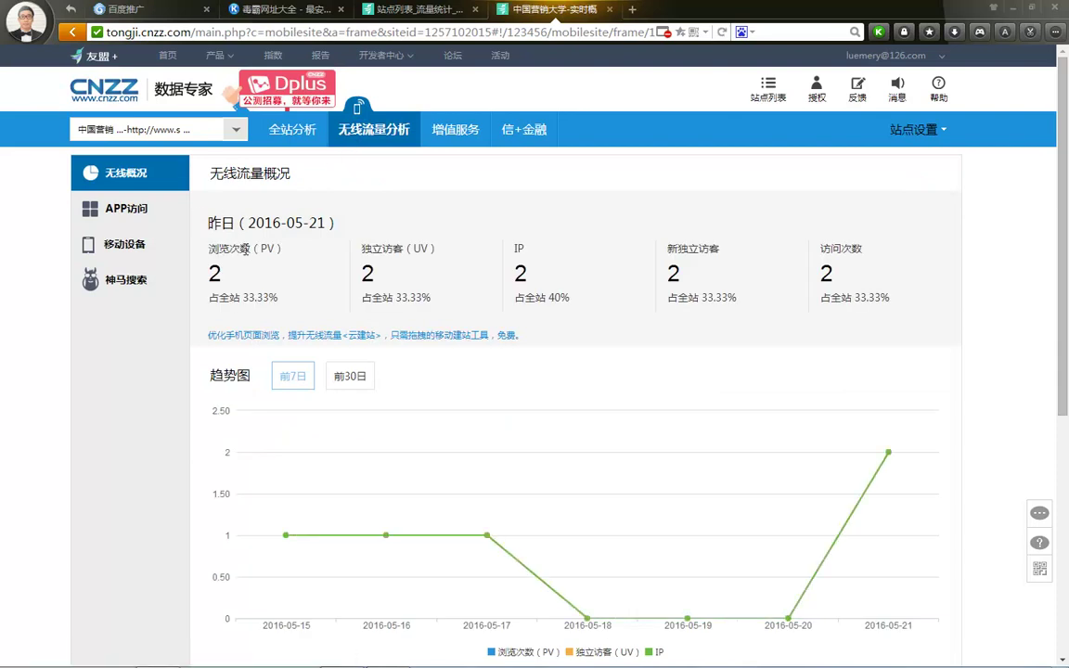
{"action": "scroll", "coordinate": [772, 379], "scroll_direction": "down", "scroll_amount": 1}
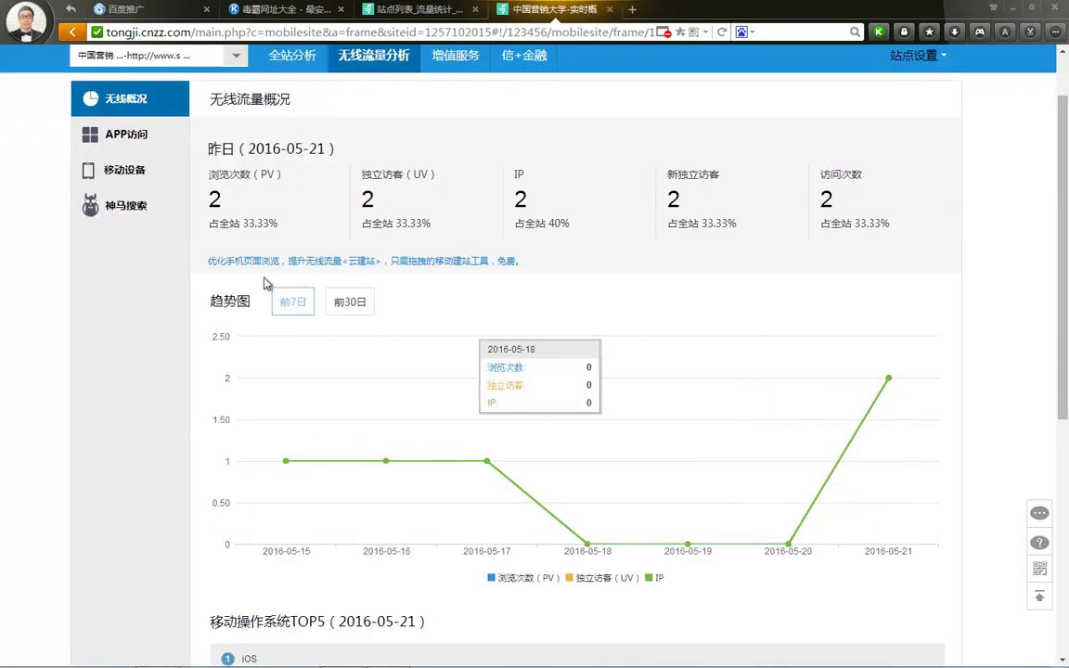
{"action": "left_click", "coordinate": [115, 170]}
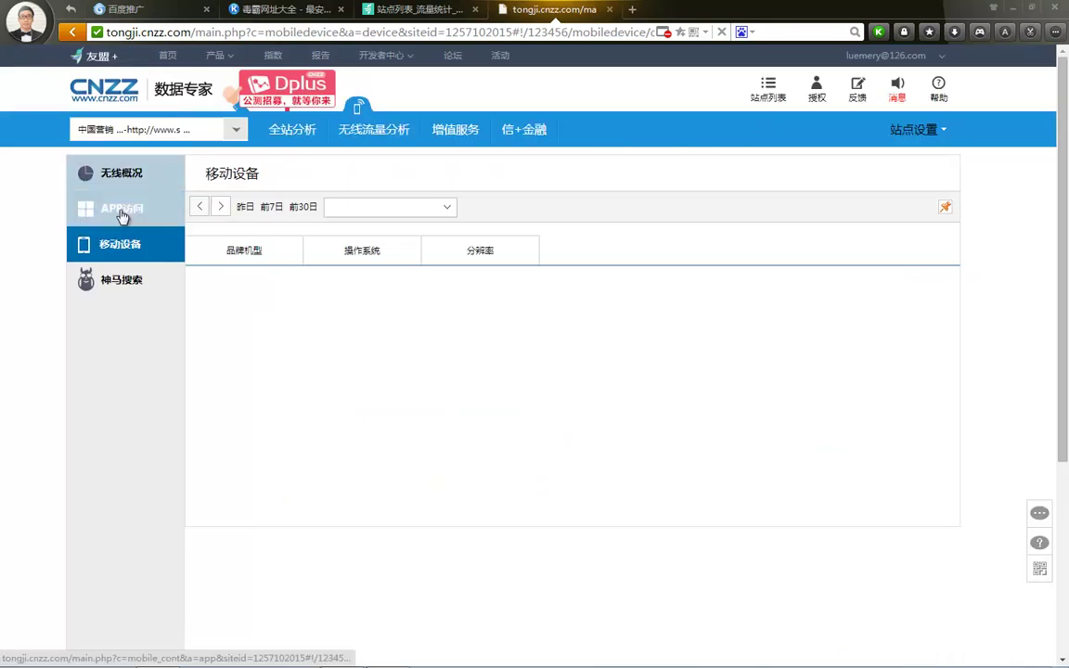
{"action": "left_click", "coordinate": [115, 284]}
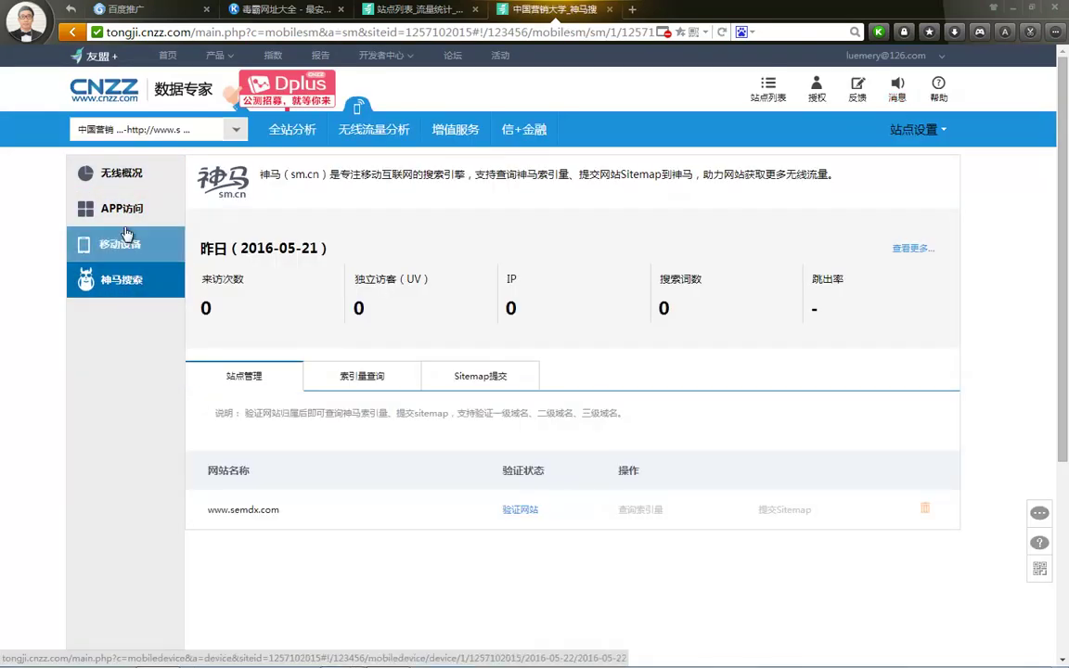
{"action": "left_click", "coordinate": [126, 216]}
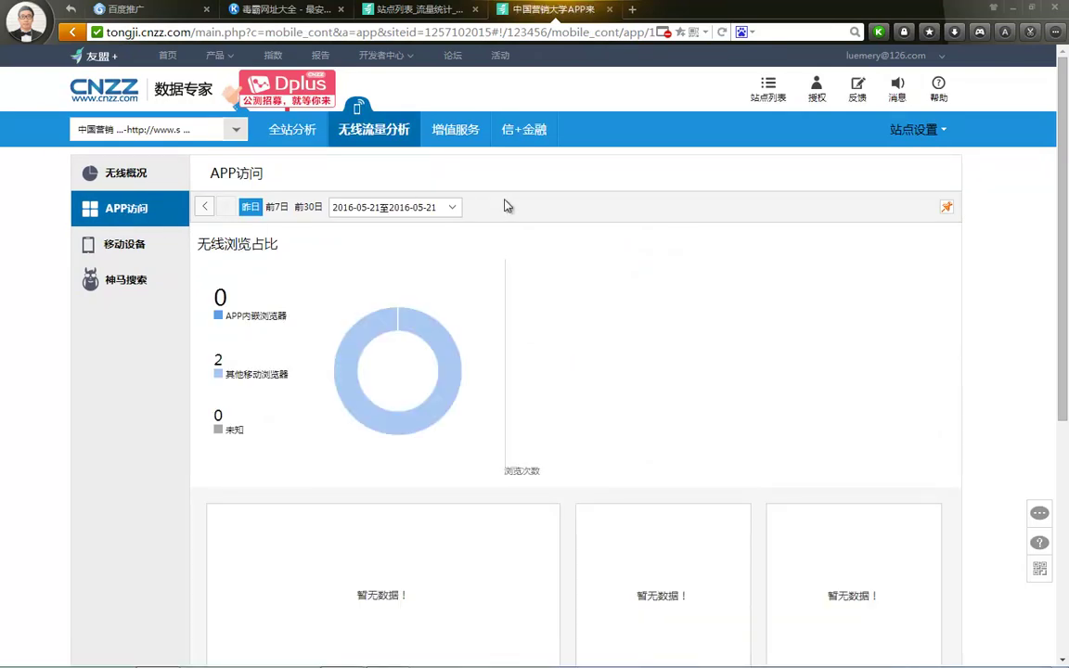
{"action": "left_click", "coordinate": [93, 173]}
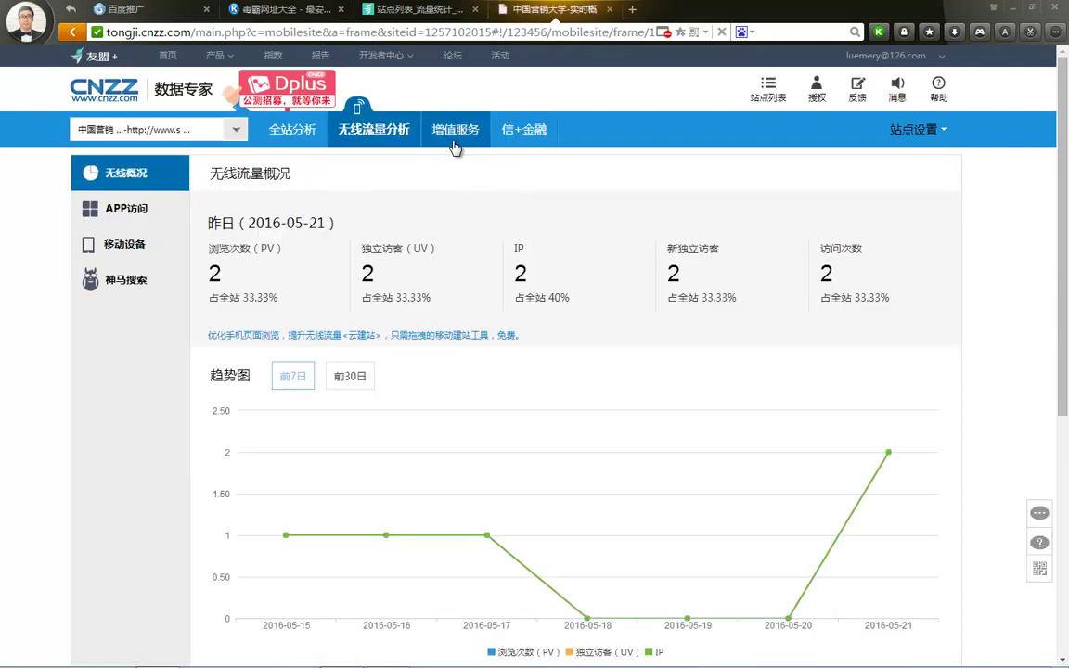
Return to 全站分析 and look over the site's 网站概况 report once more.
{"action": "left_click", "coordinate": [275, 133]}
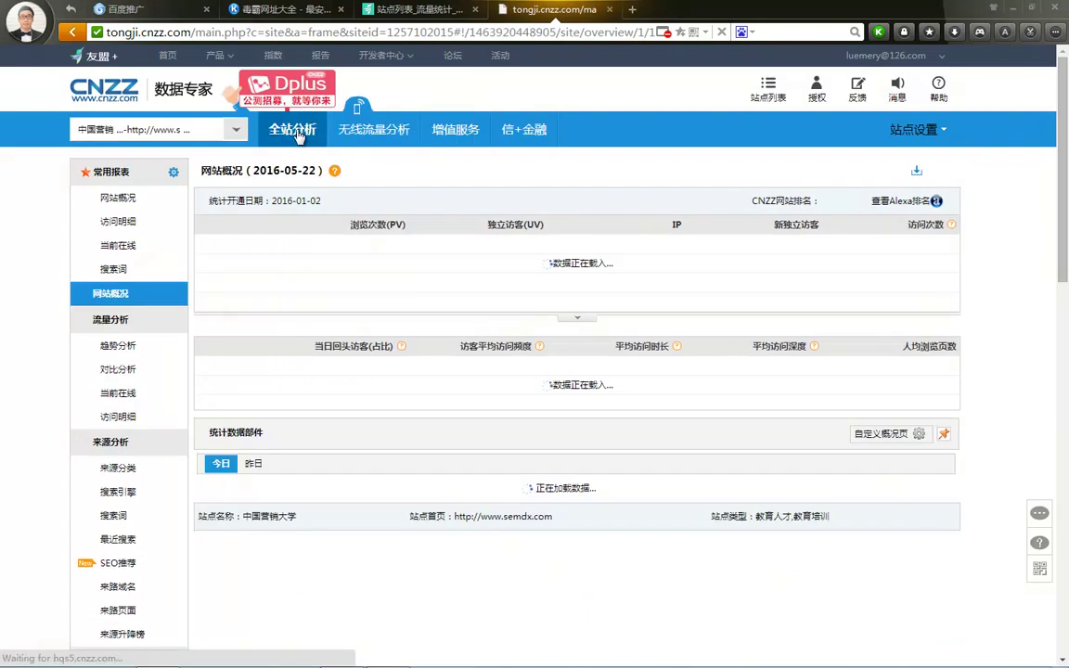
{"action": "scroll", "coordinate": [483, 263], "scroll_direction": "down", "scroll_amount": 3}
{"action": "scroll", "coordinate": [483, 267], "scroll_direction": "up", "scroll_amount": 3}
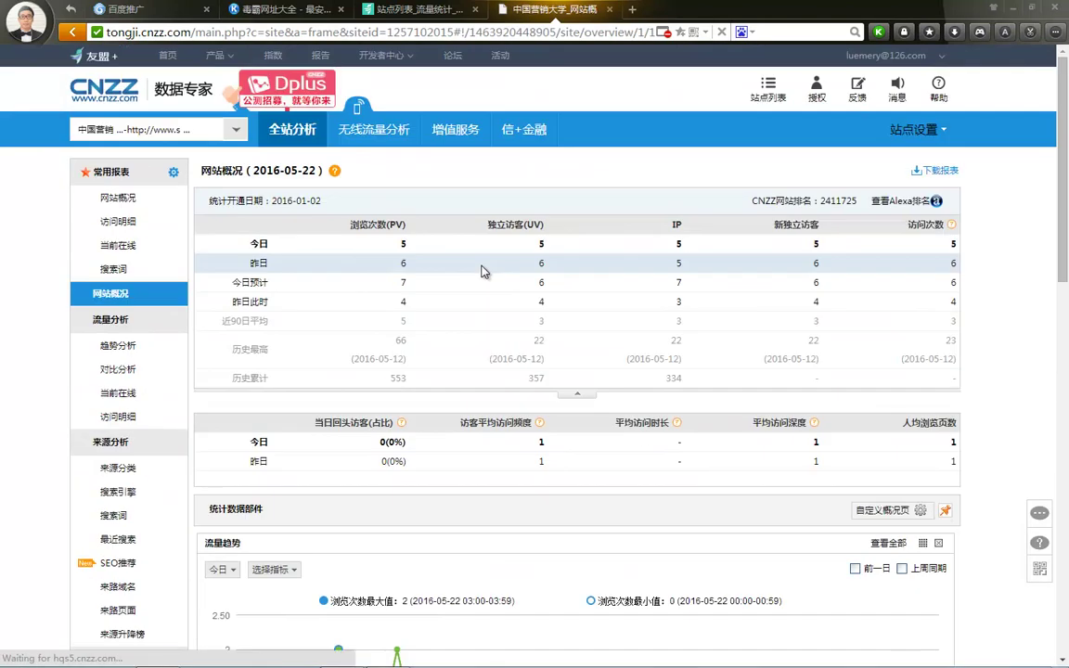
Close the open browser pages, including the CNZZ report, the 站点列表 page and 毒霸网址大全, to get back to the desktop.
{"action": "left_click", "coordinate": [610, 9]}
{"action": "left_click", "coordinate": [476, 9]}
{"action": "left_click", "coordinate": [341, 9]}
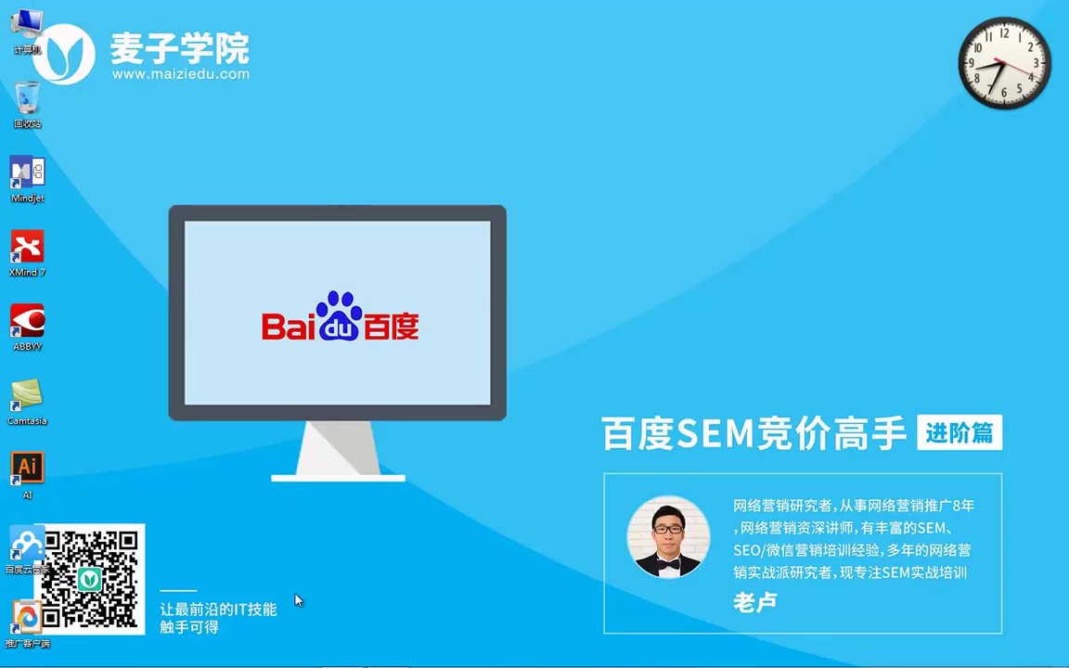
Switch to PowerPoint, start the slide show from slide 4, 第三方统计工具监控数据, and advance to the closing 感谢学习 slide.
{"action": "left_click", "coordinate": [389, 655]}
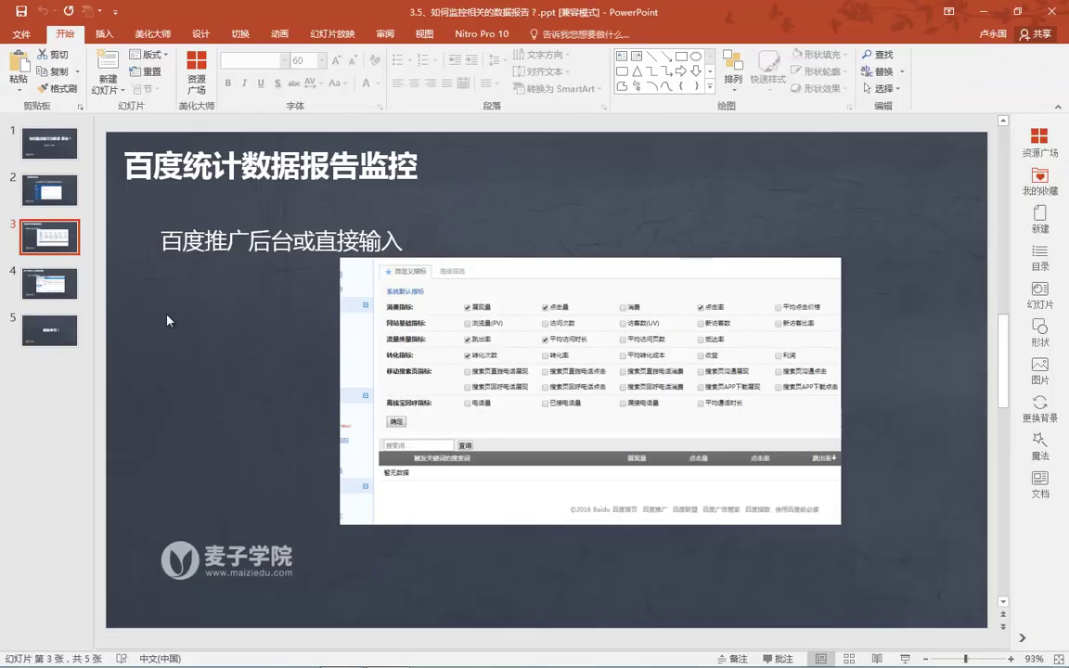
{"action": "left_click", "coordinate": [51, 283]}
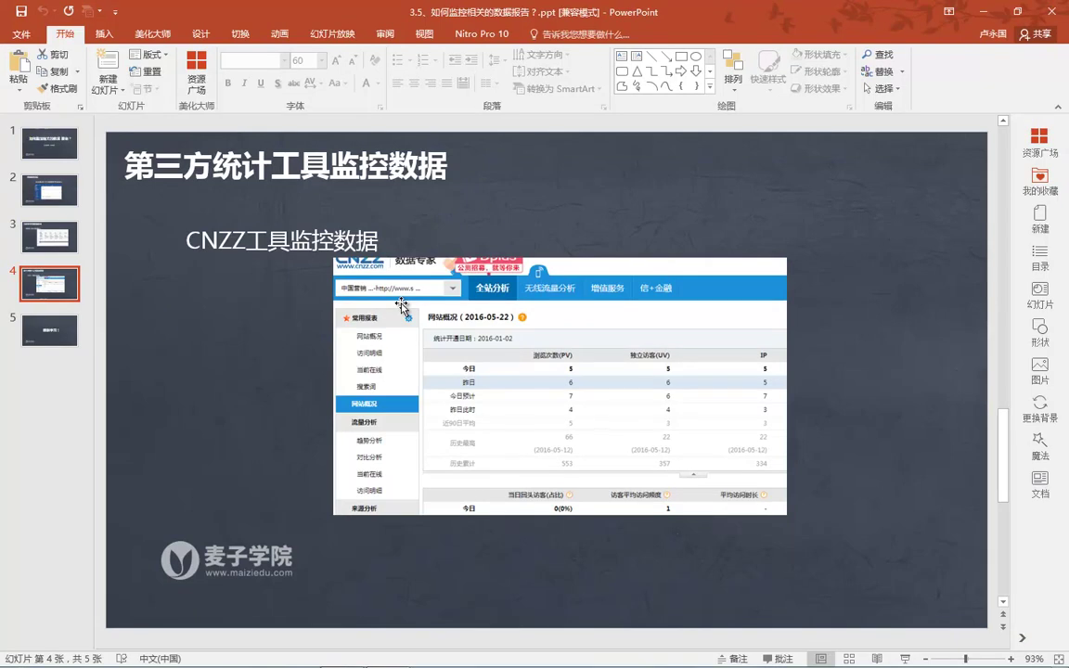
{"action": "key", "text": "shift+F5"}
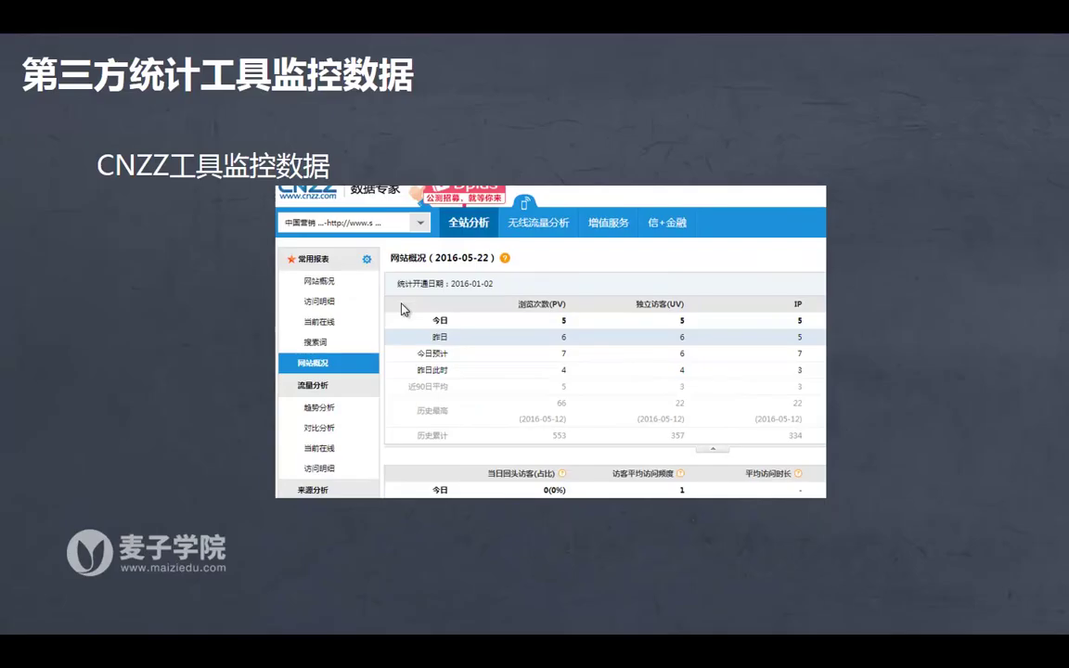
{"action": "key", "text": "Right"}
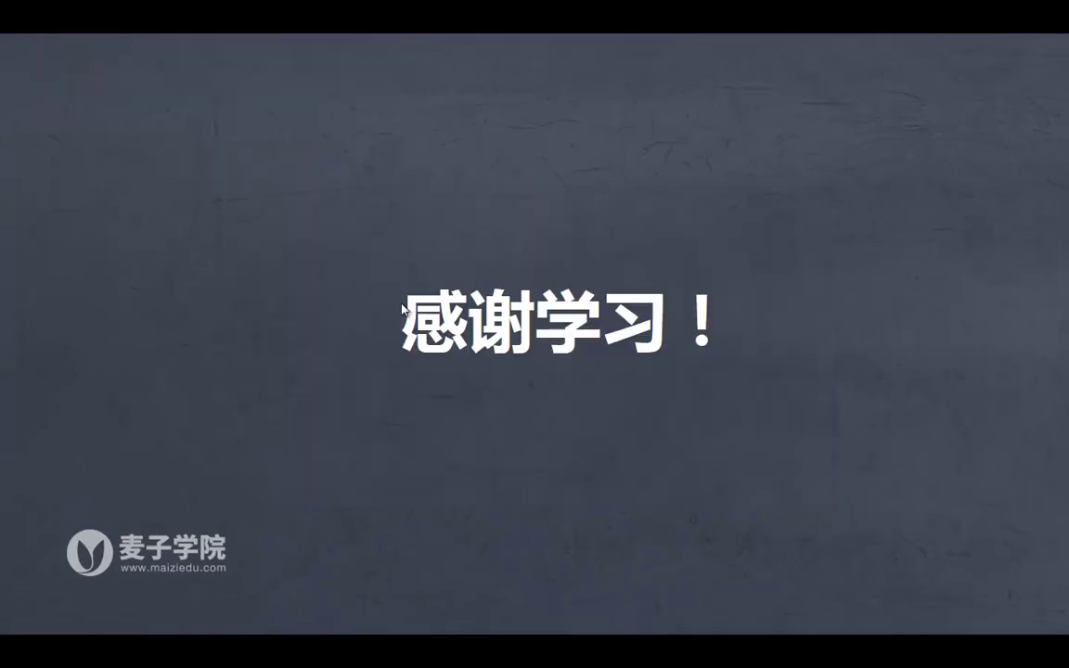